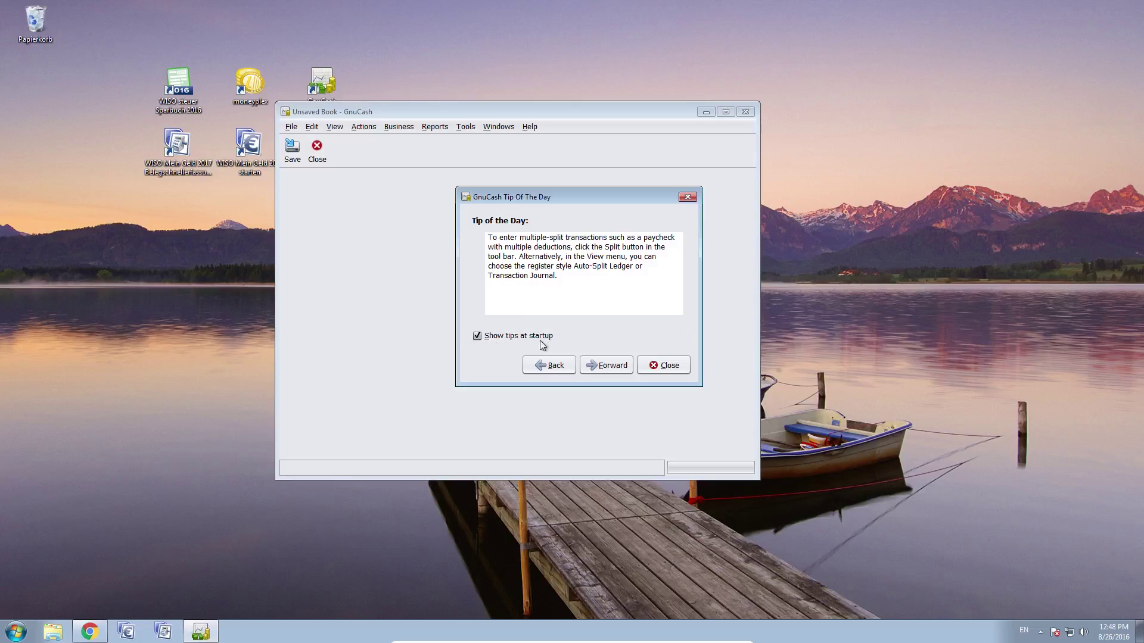
Dismiss the Tip of the Day and create a new file to start the New Account Hierarchy Setup assistant
click(658, 366)
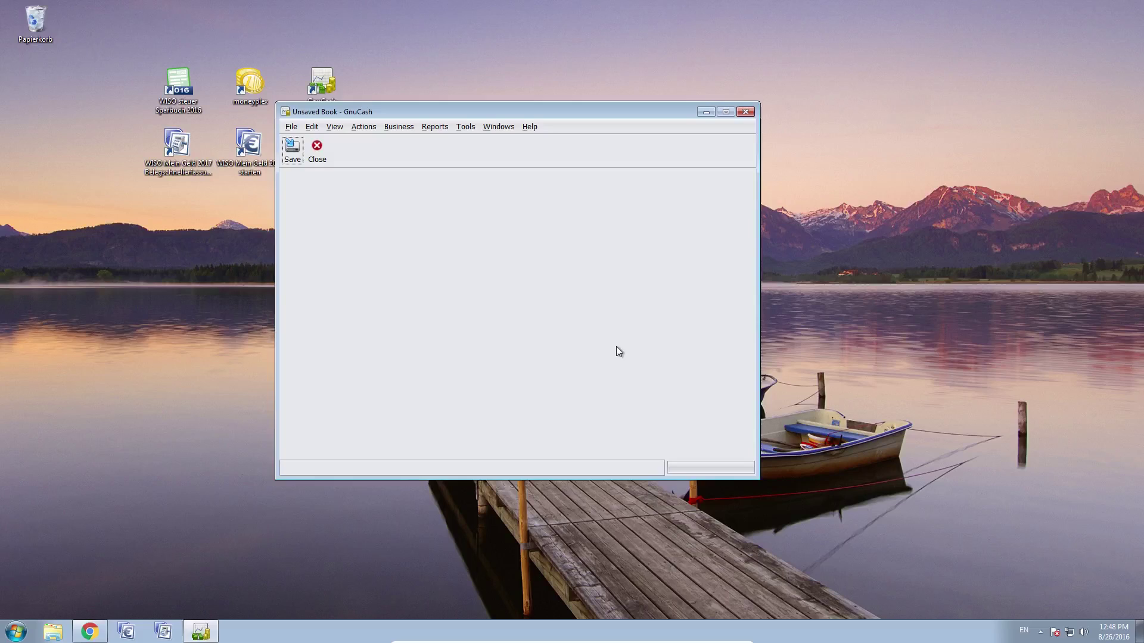
drag(511, 119, 492, 138)
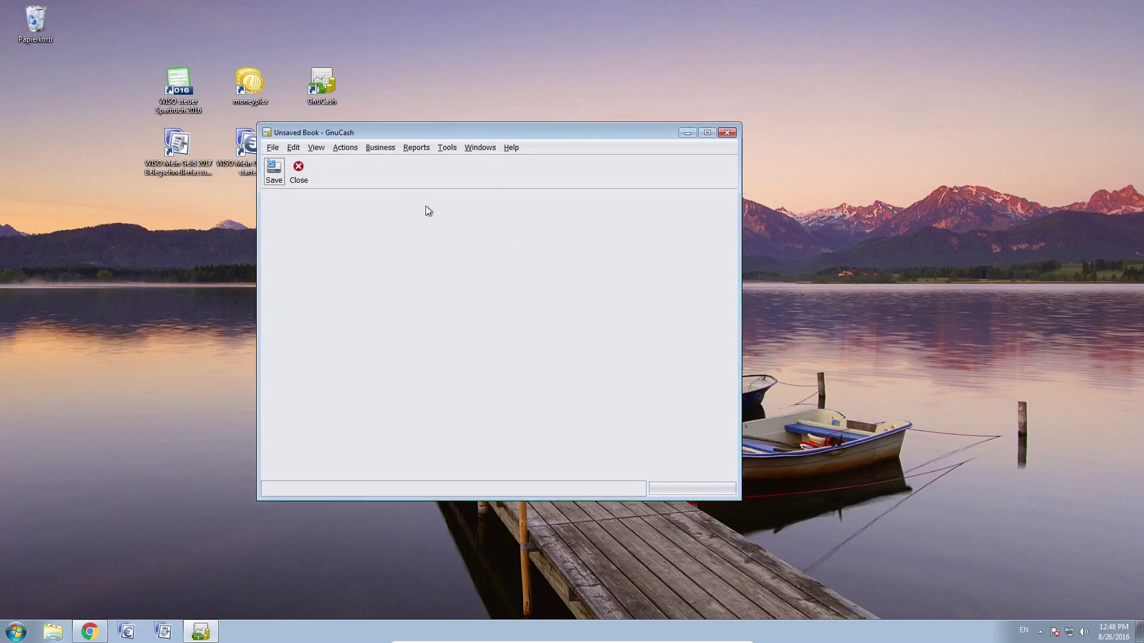
click(273, 148)
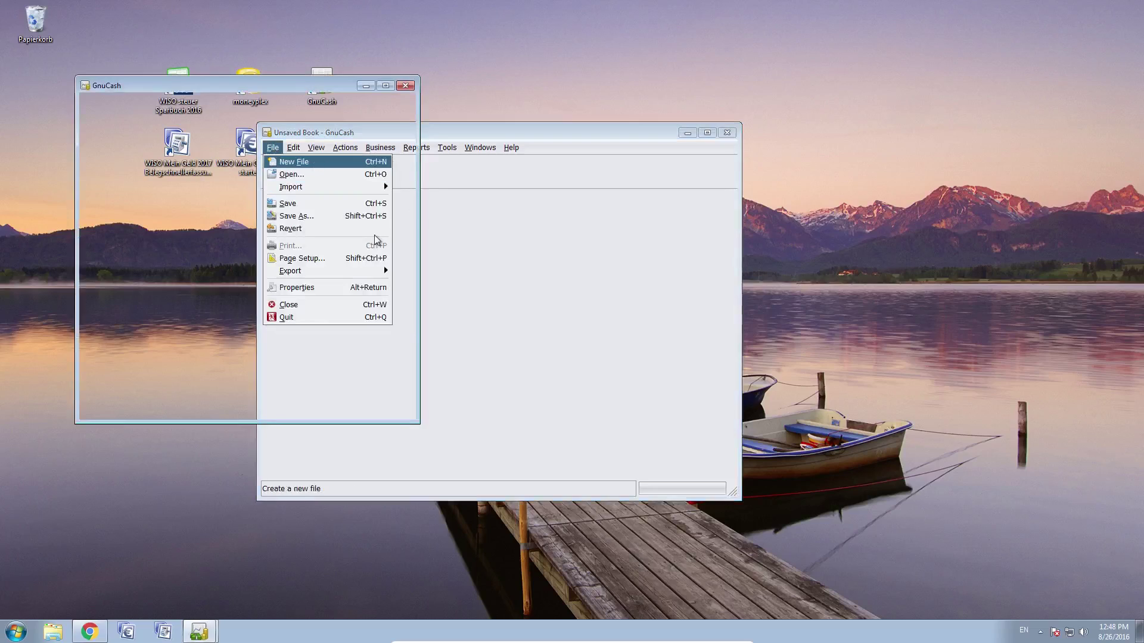
drag(317, 85, 413, 109)
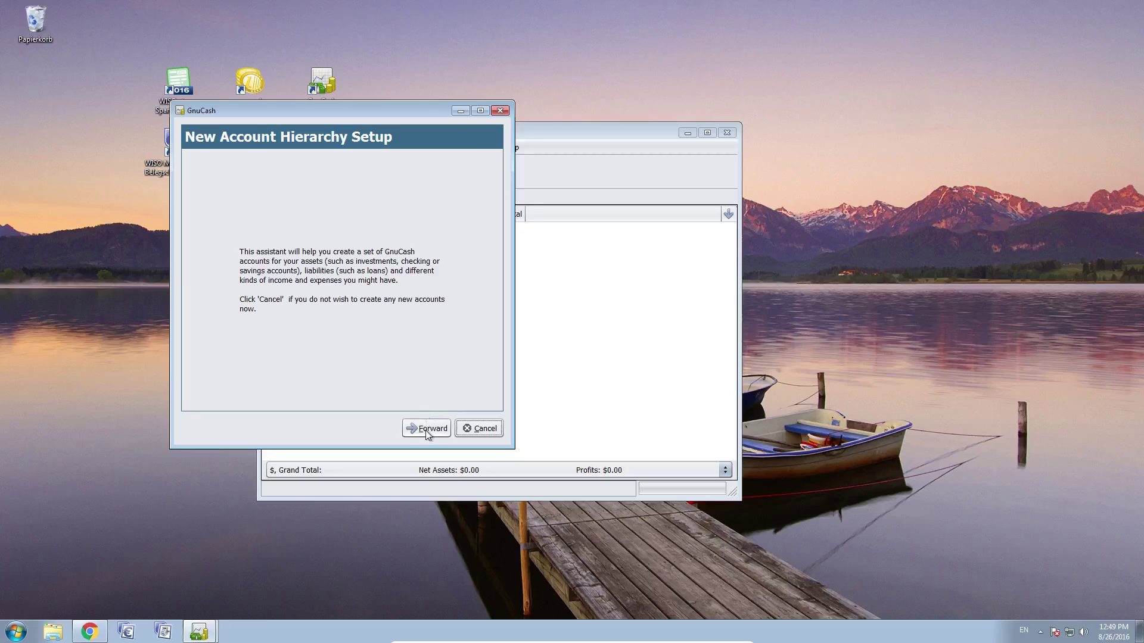
drag(392, 109, 474, 136)
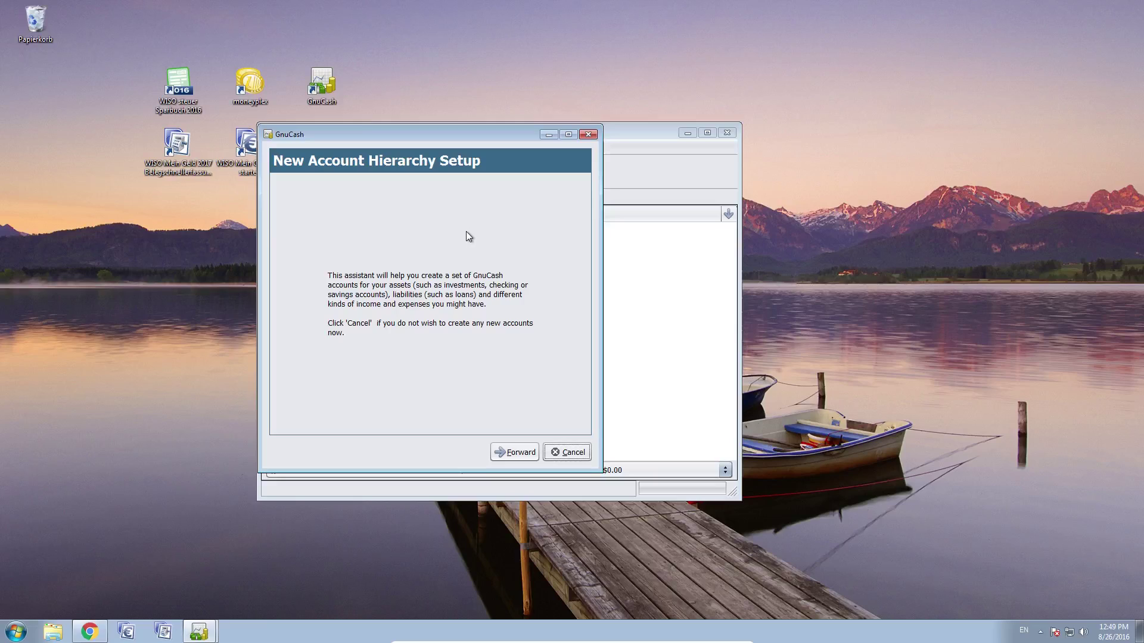
Keep USD (US Dollar) as the currency for new accounts and accept the default new book options
click(512, 452)
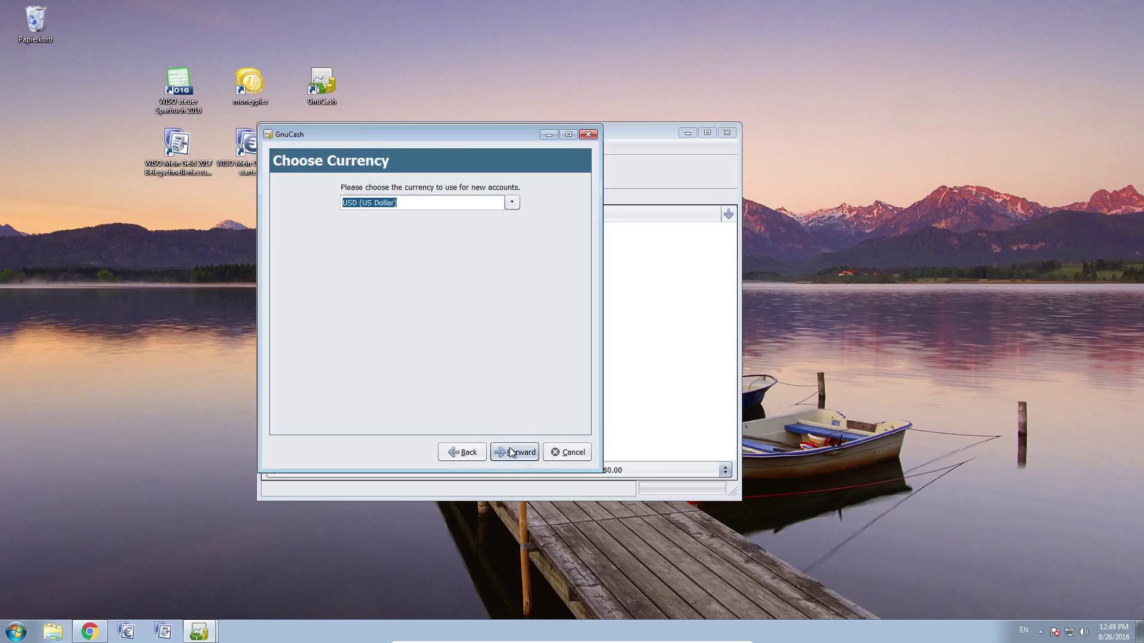
click(416, 203)
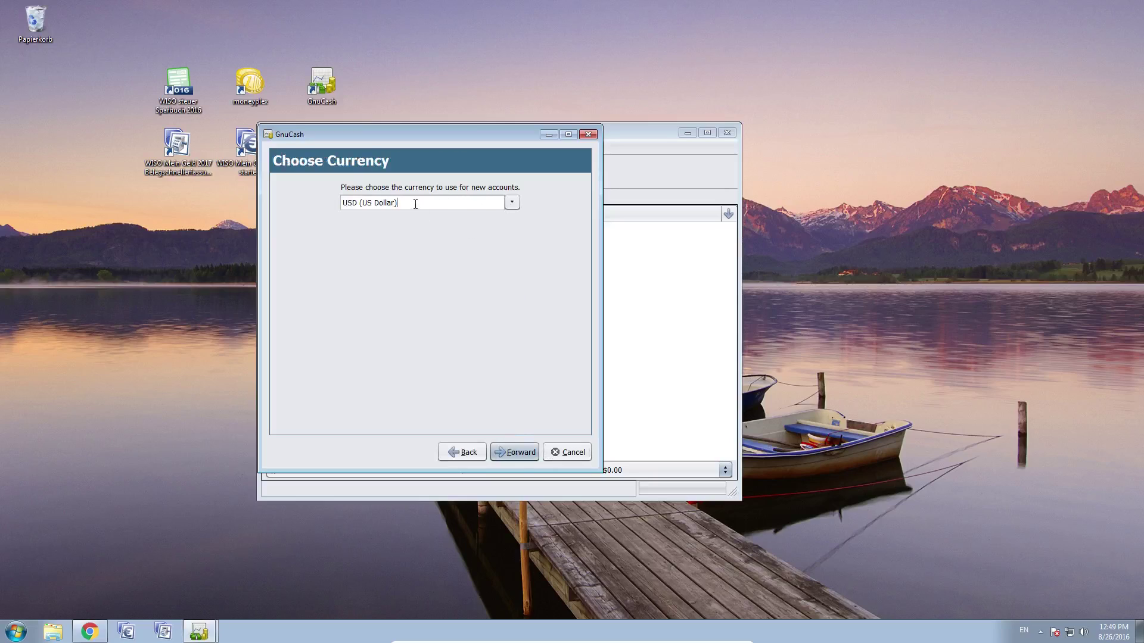
triple_click(359, 206)
click(452, 207)
click(518, 452)
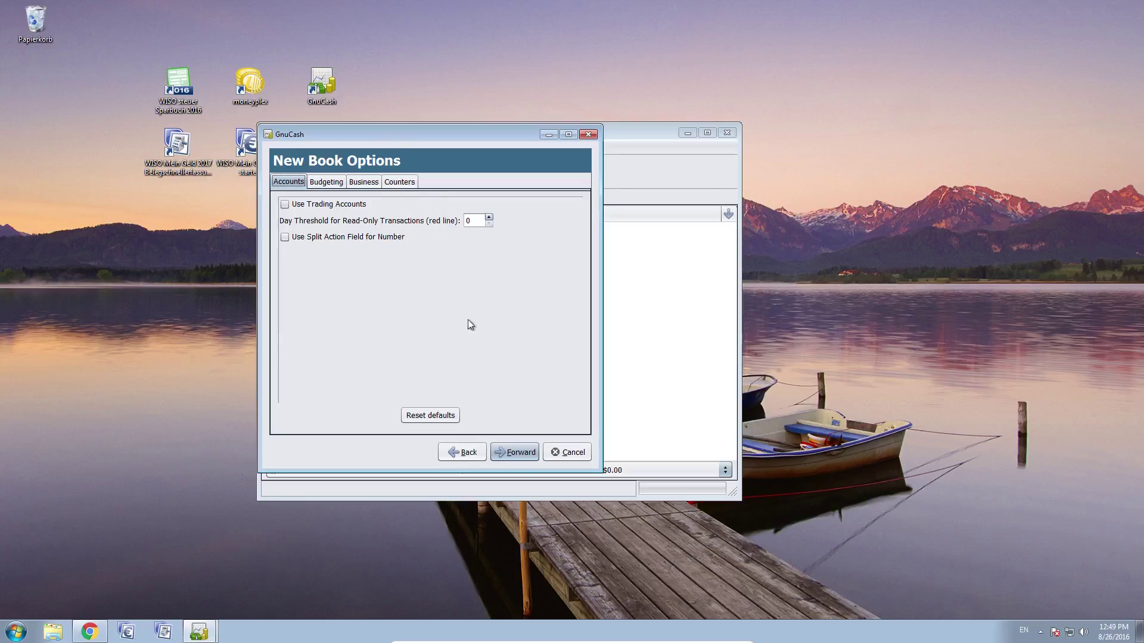
click(506, 451)
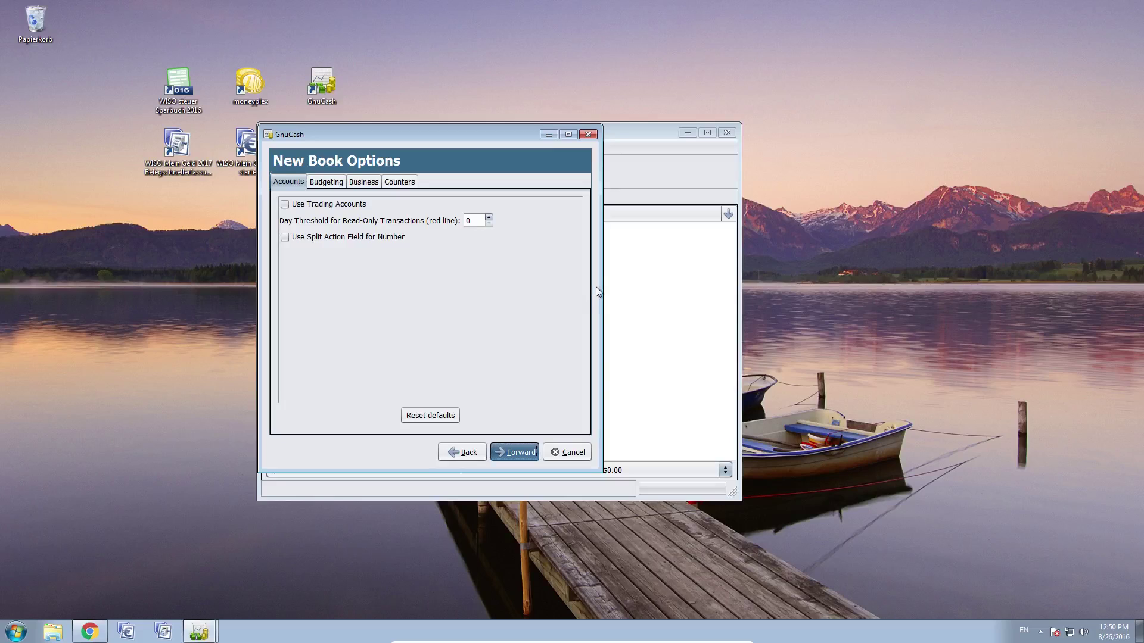
click(516, 459)
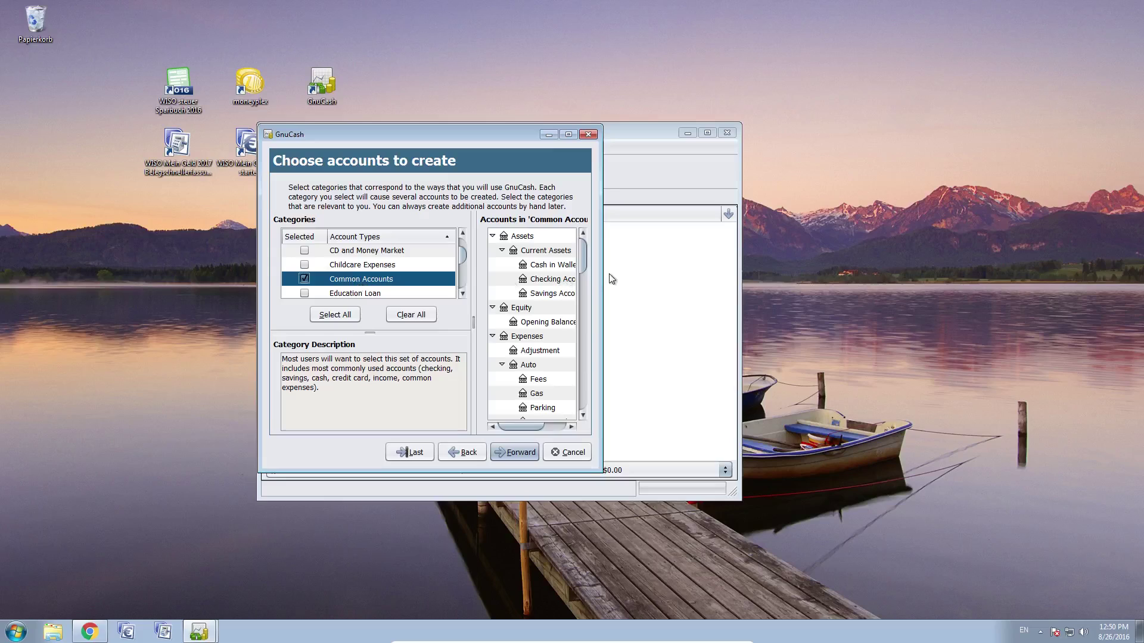
Widen the assistant window and collapse the Expenses and Income groups to review the accounts included in Common Accounts
drag(602, 274, 768, 276)
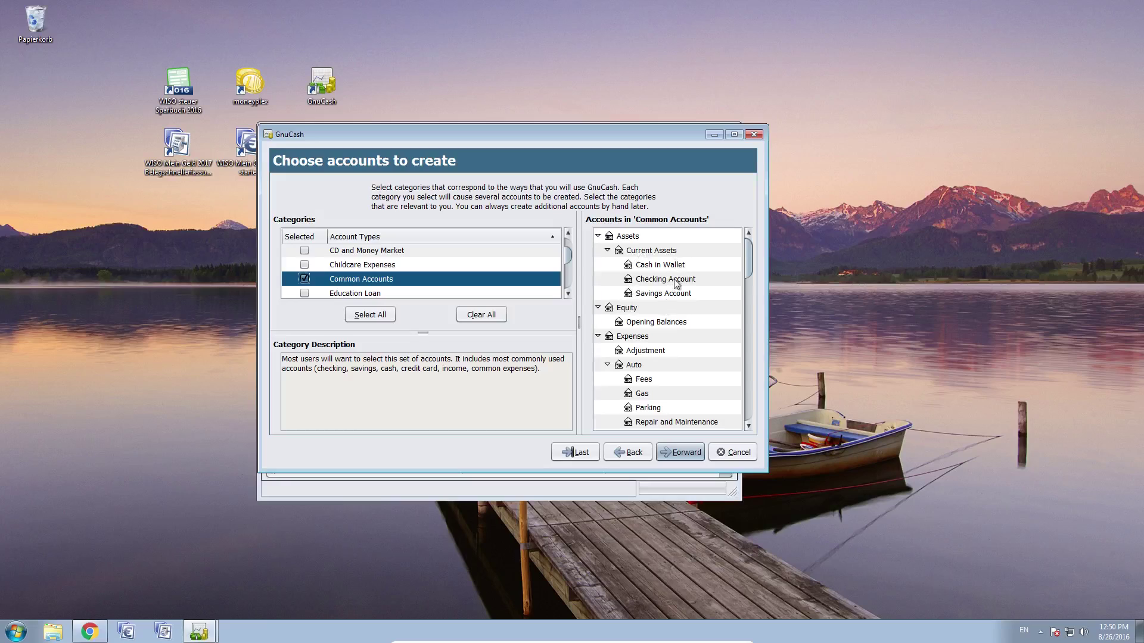
scroll(675, 326, down, 2)
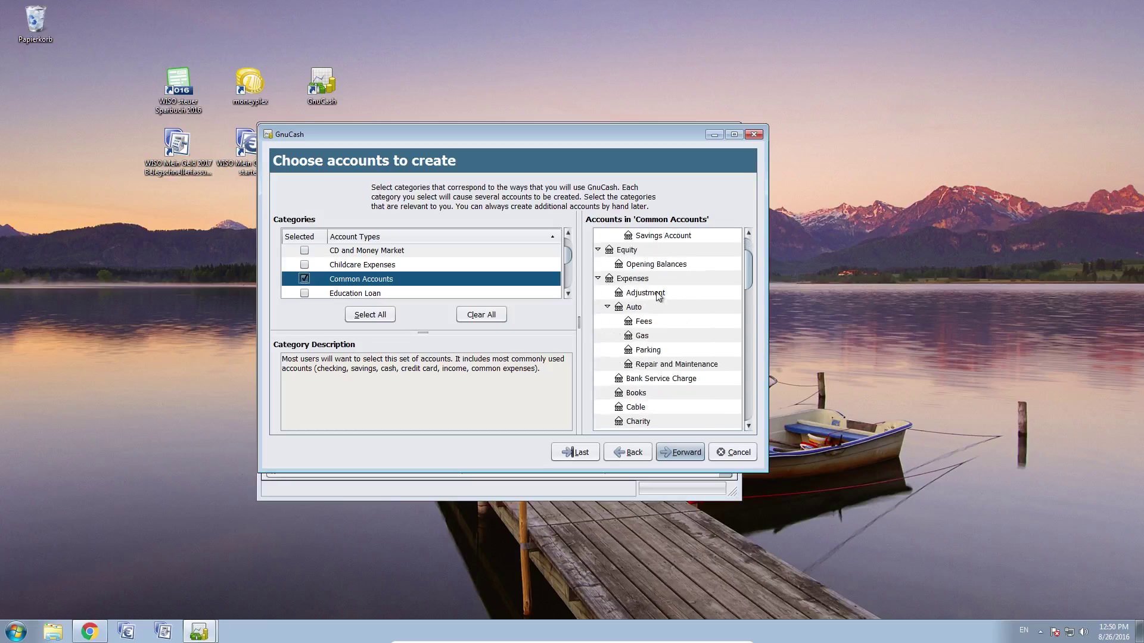
click(597, 279)
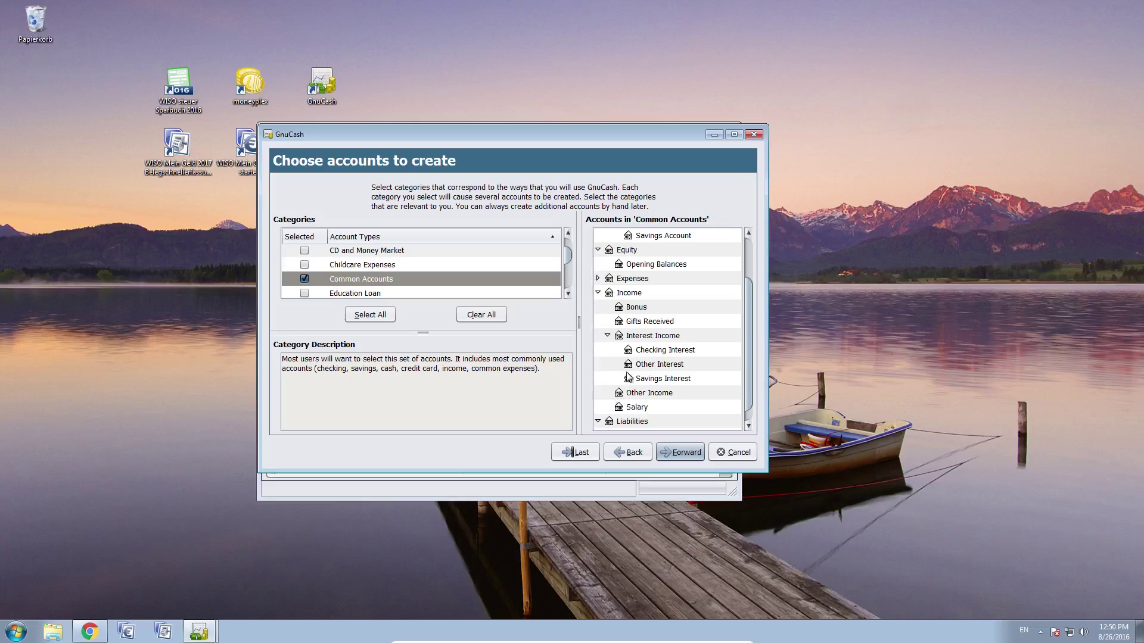
click(598, 294)
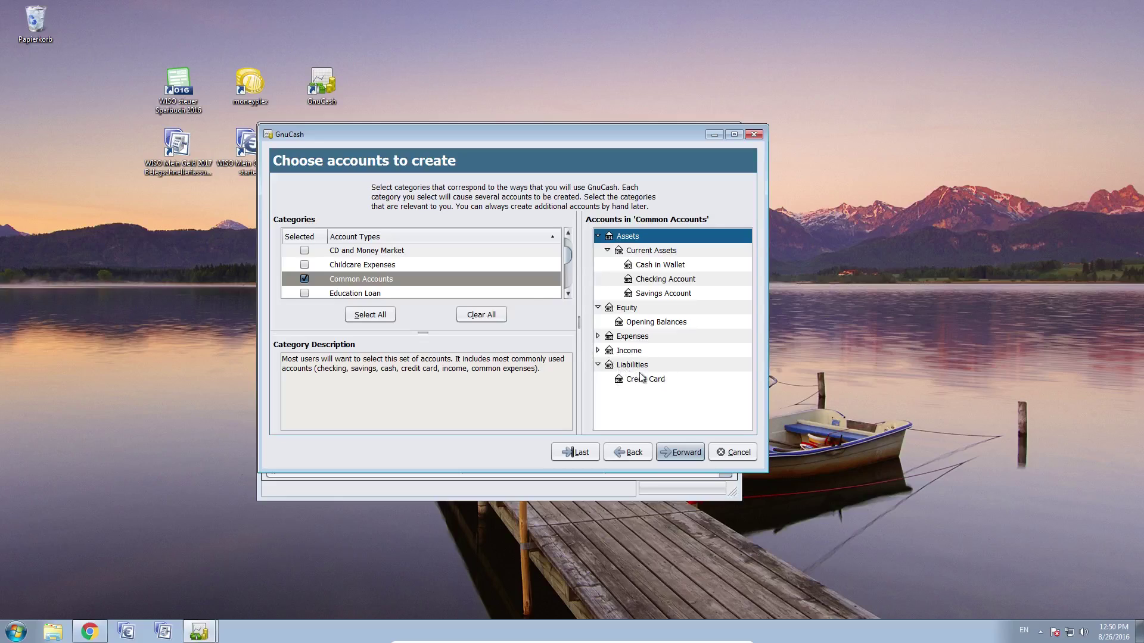
scroll(413, 266, up, 3)
Try selecting the Car Loan and Childcare Expenses categories to inspect their accounts, clearing each selection again
scroll(413, 267, down, 1)
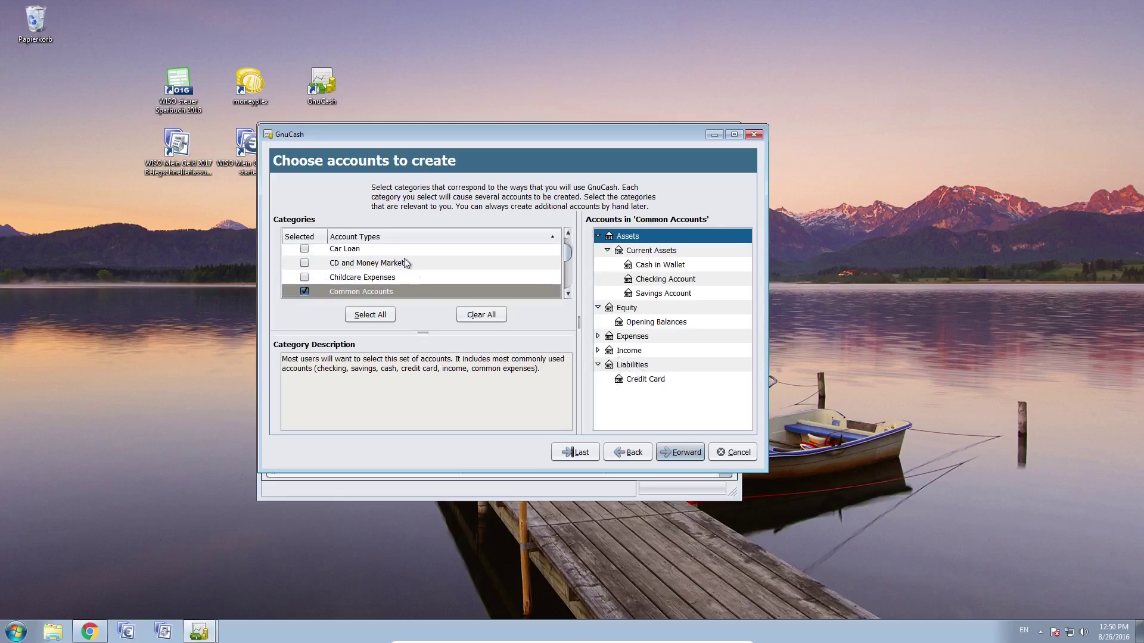
click(305, 248)
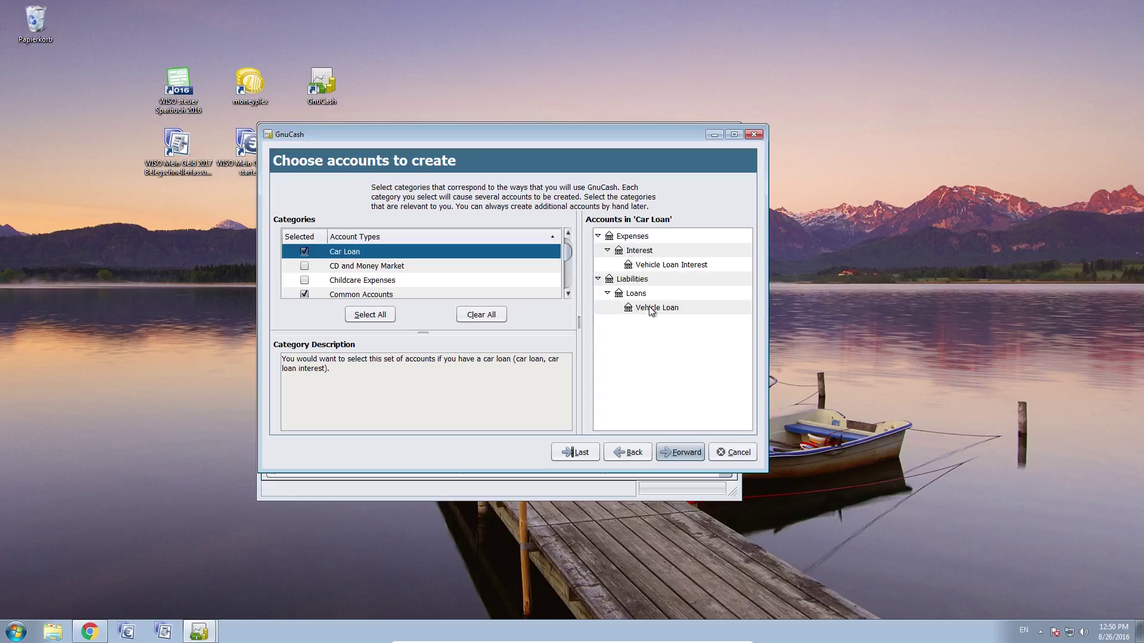
click(304, 252)
click(304, 280)
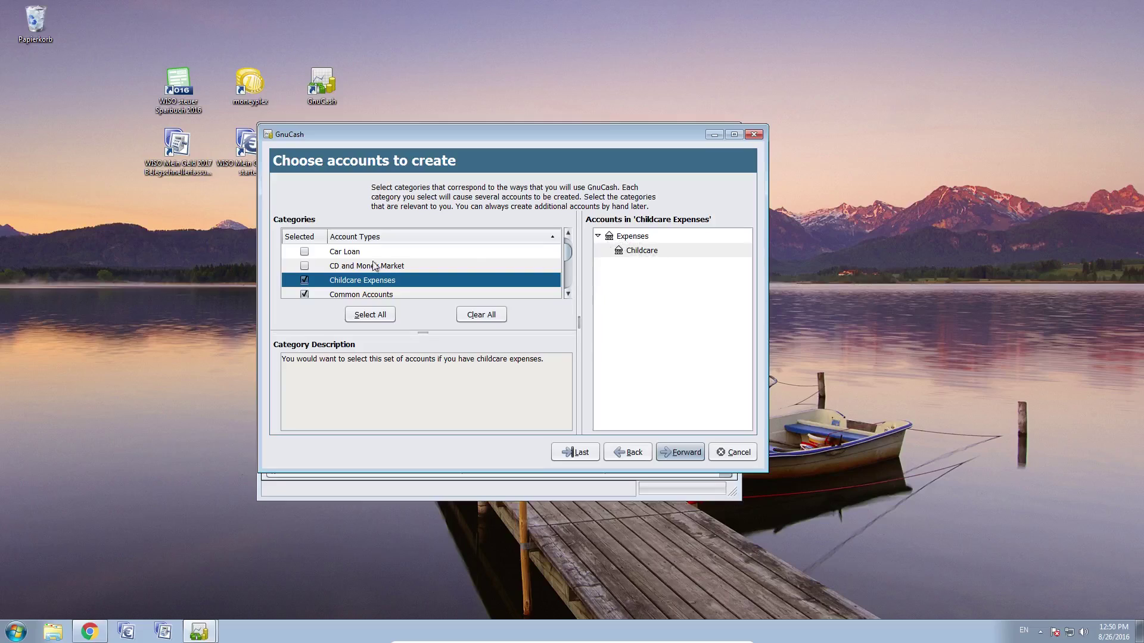
scroll(304, 282, down, 1)
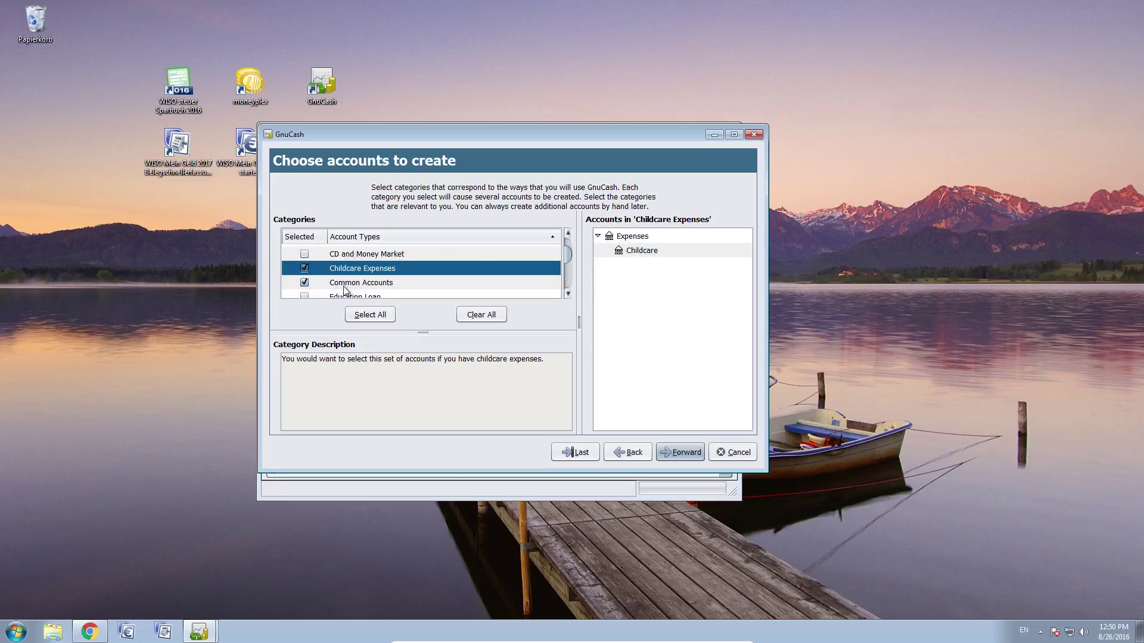
scroll(310, 272, down, 1)
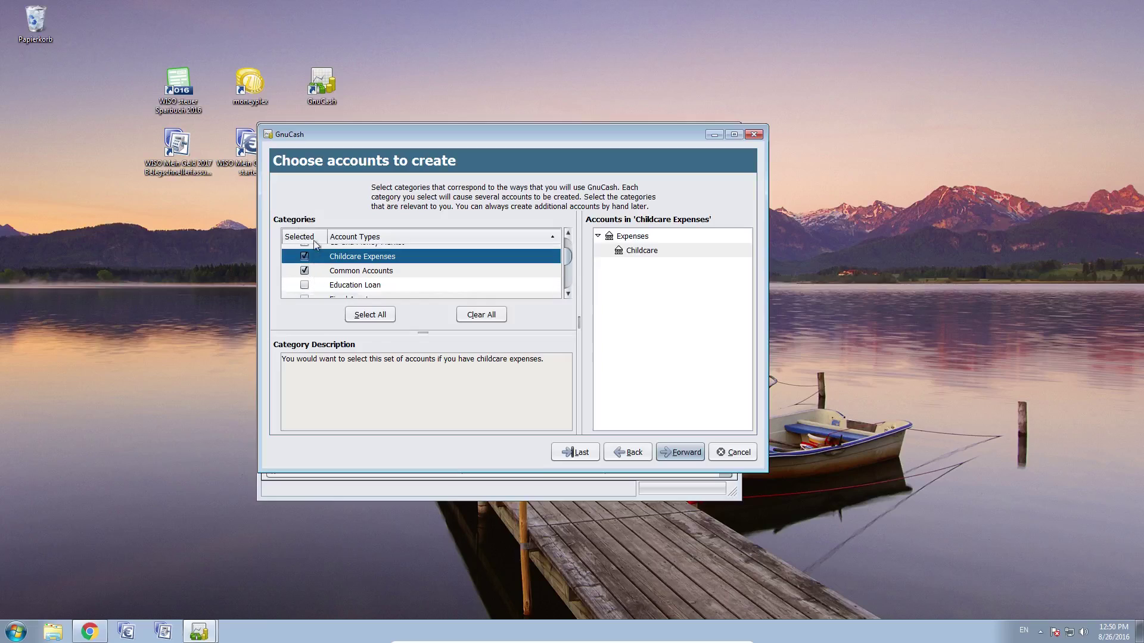
scroll(306, 271, up, 1)
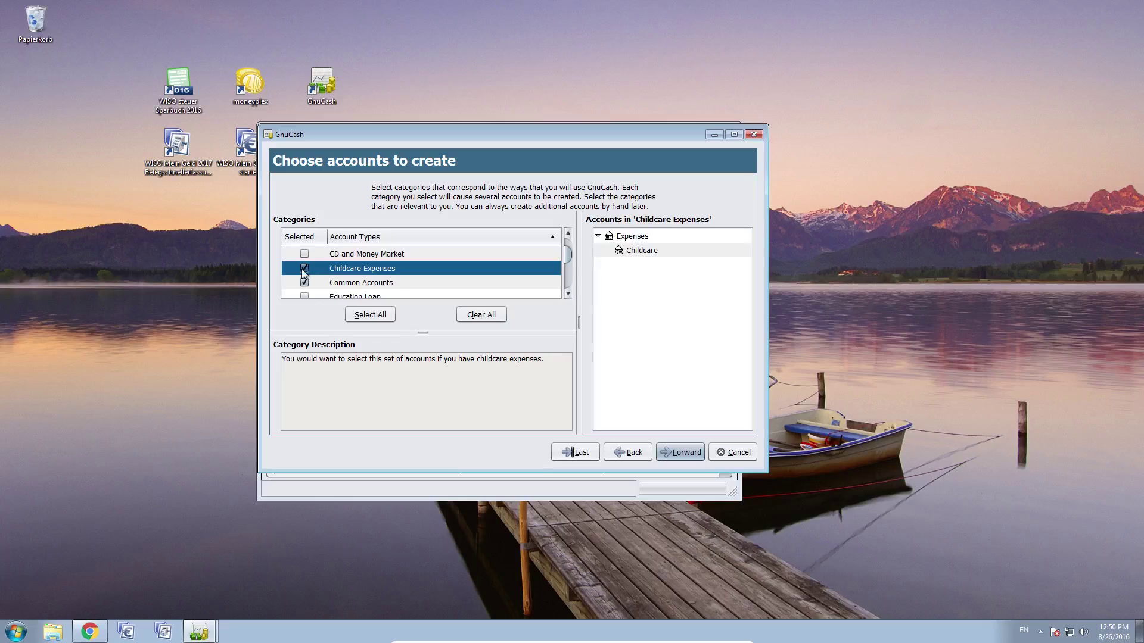
click(304, 268)
Keep only the Common Accounts category selected and continue to the setup of the selected accounts
click(342, 284)
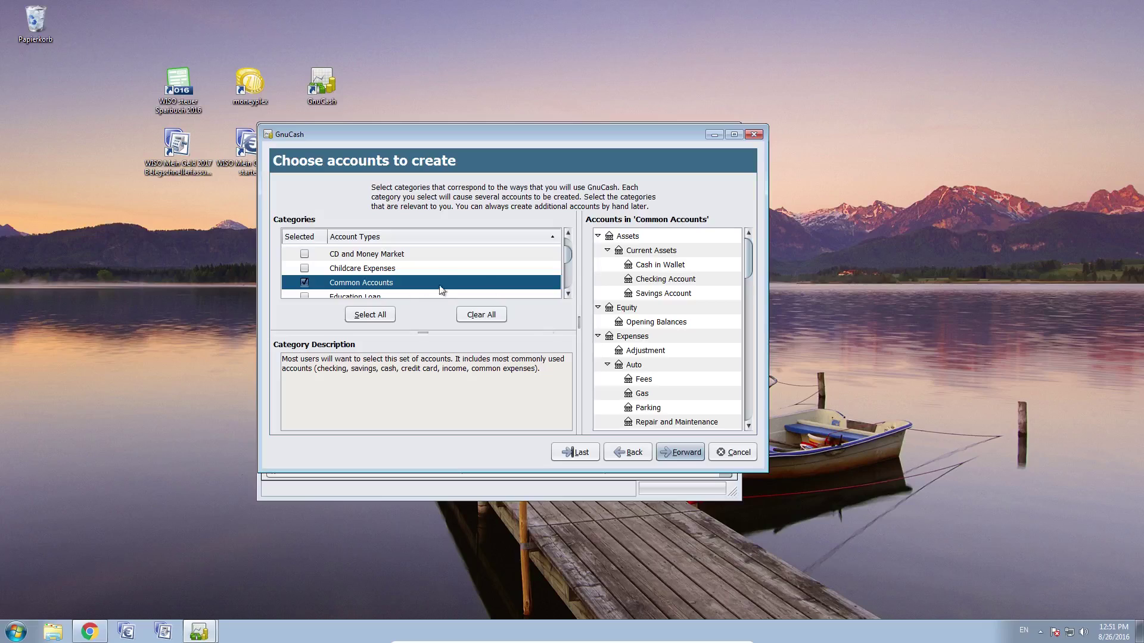
scroll(484, 269, down, 2)
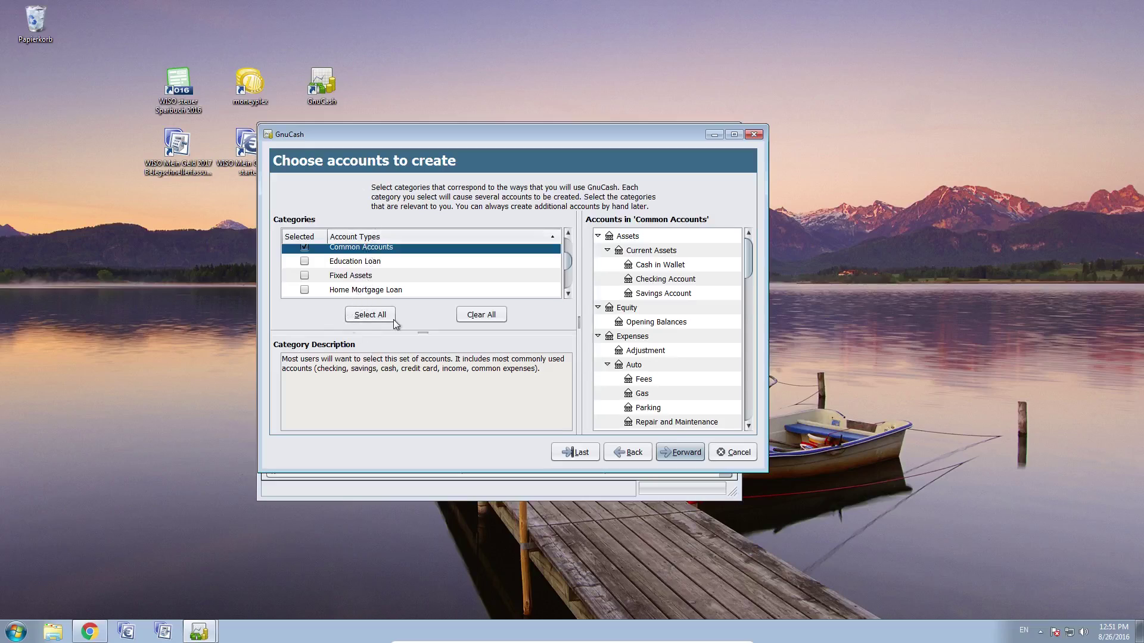
click(677, 453)
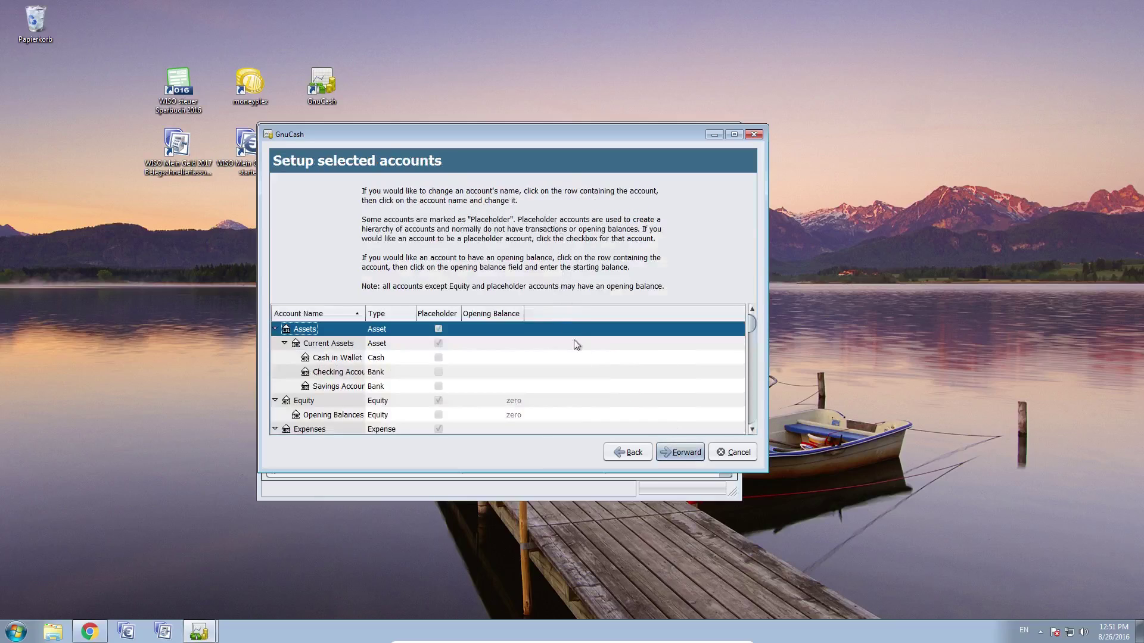
Try toggling the Placeholder setting of the top-level Assets account
scroll(574, 342, down, 3)
scroll(560, 353, up, 3)
click(438, 329)
click(439, 329)
click(438, 330)
click(439, 329)
click(439, 330)
Widen the Account Name column enough to read the full names of the accounts under Current Assets
click(335, 345)
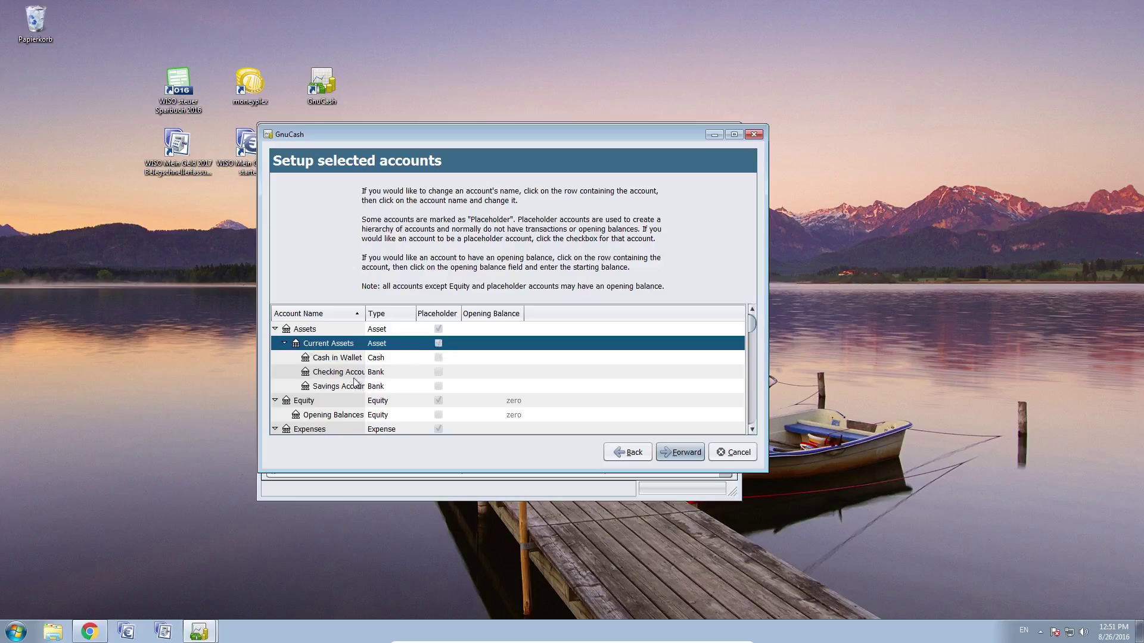
click(348, 361)
drag(365, 318, 398, 318)
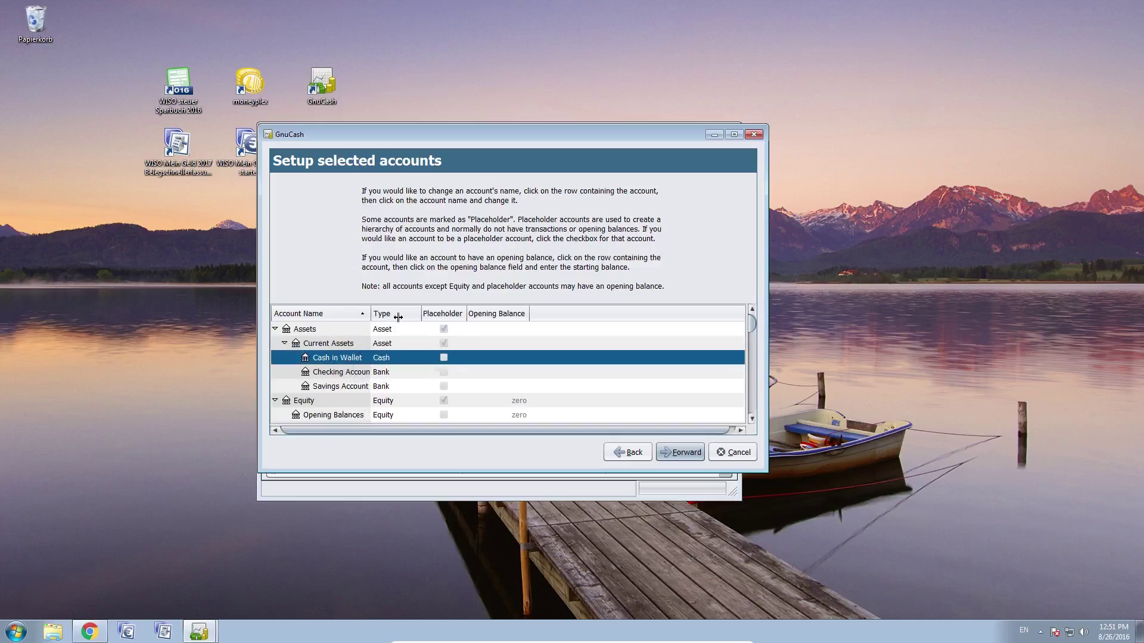
click(347, 374)
click(345, 388)
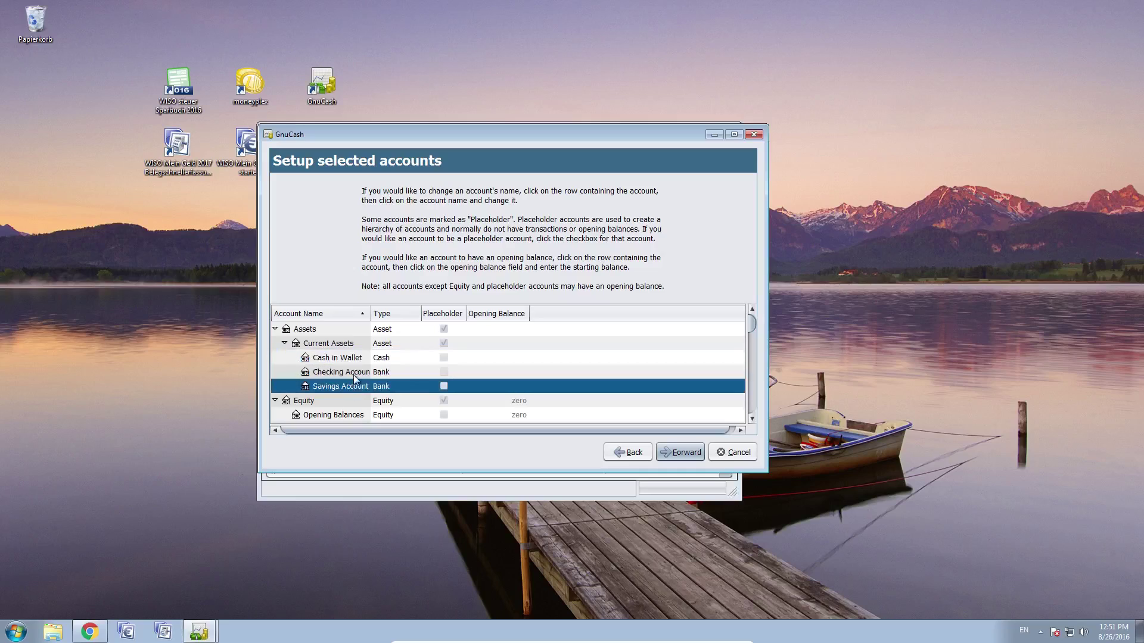
click(355, 372)
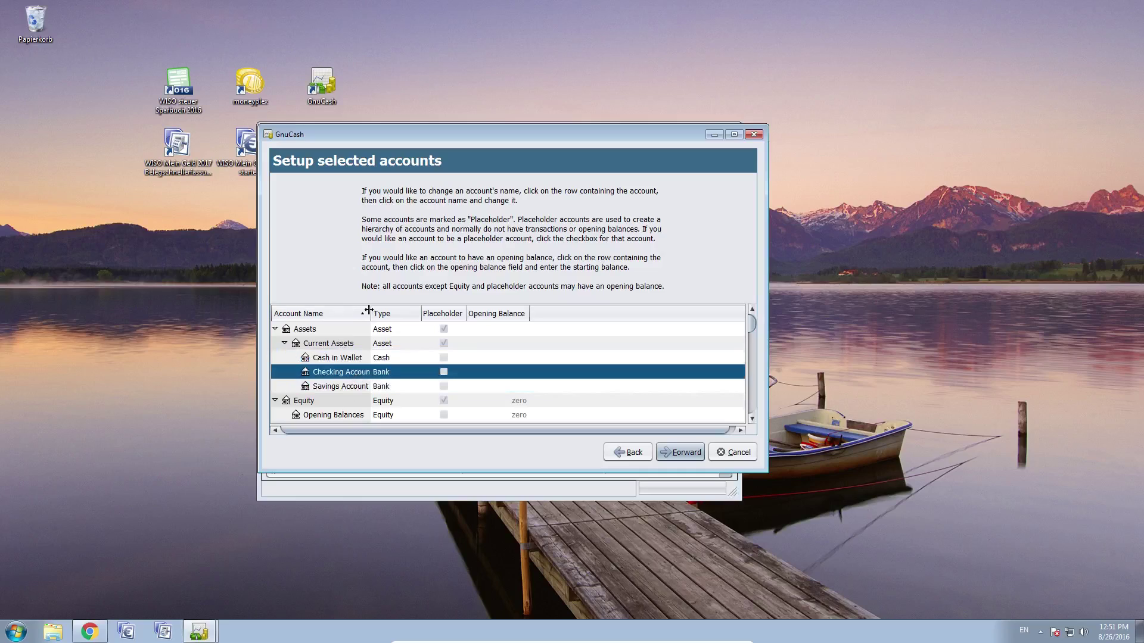
drag(370, 314, 384, 314)
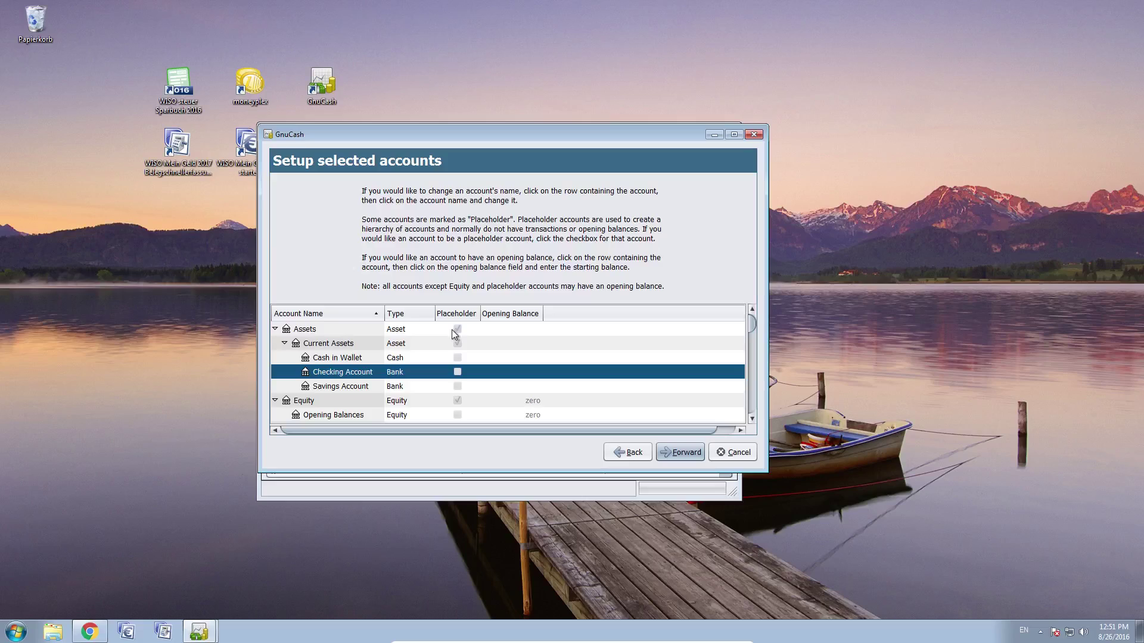
Accept the listed accounts without opening balances and apply the setup to create them
click(347, 361)
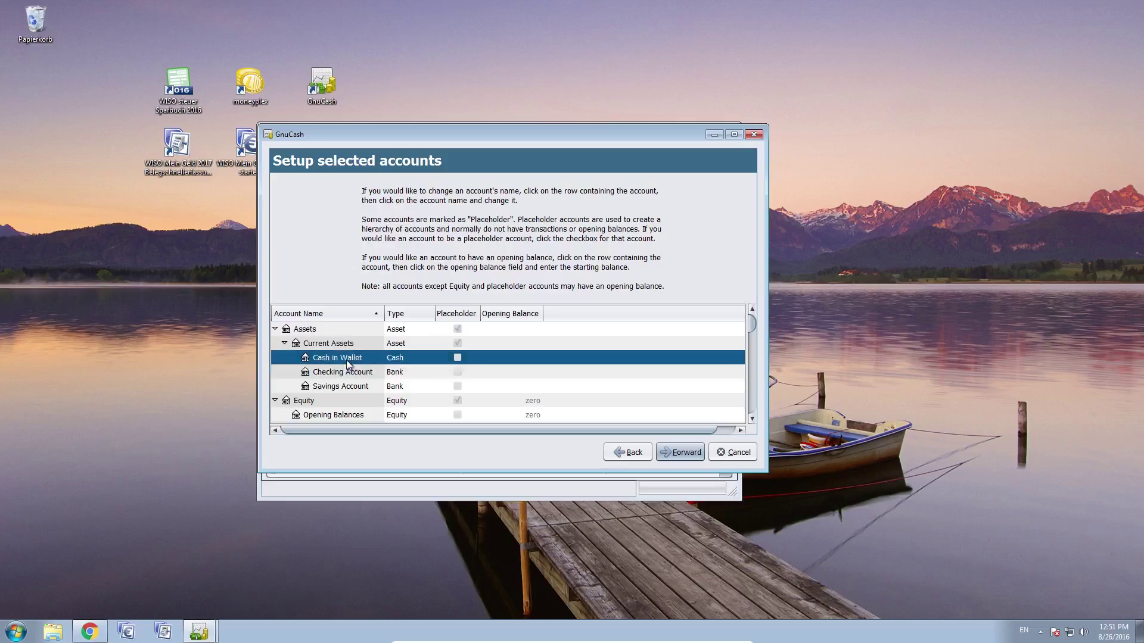
click(343, 377)
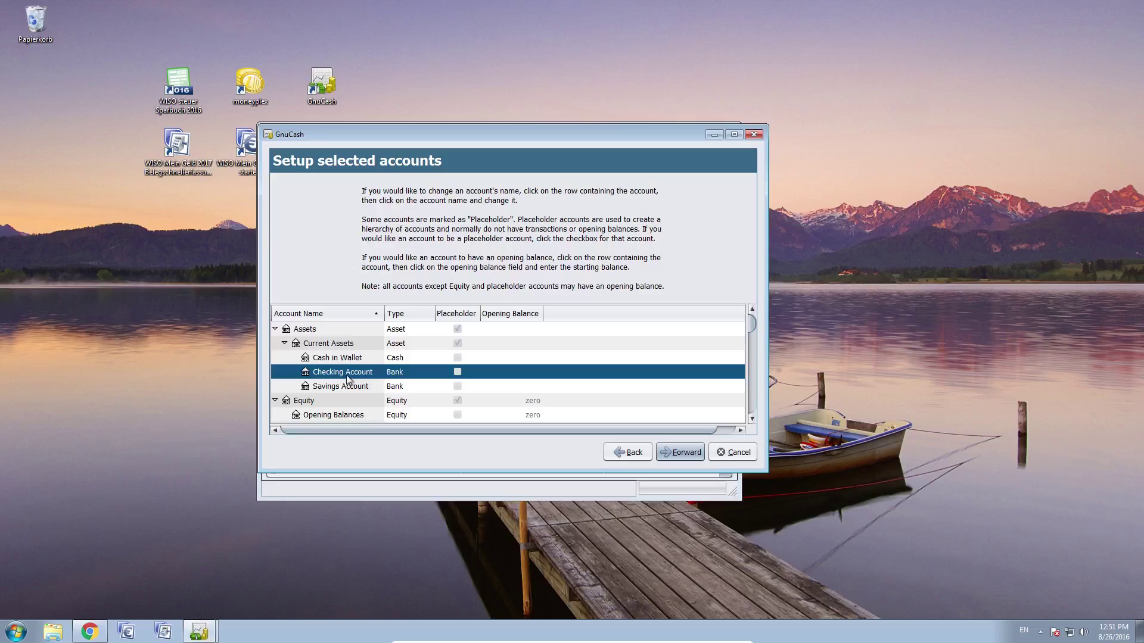
scroll(477, 361, down, 1)
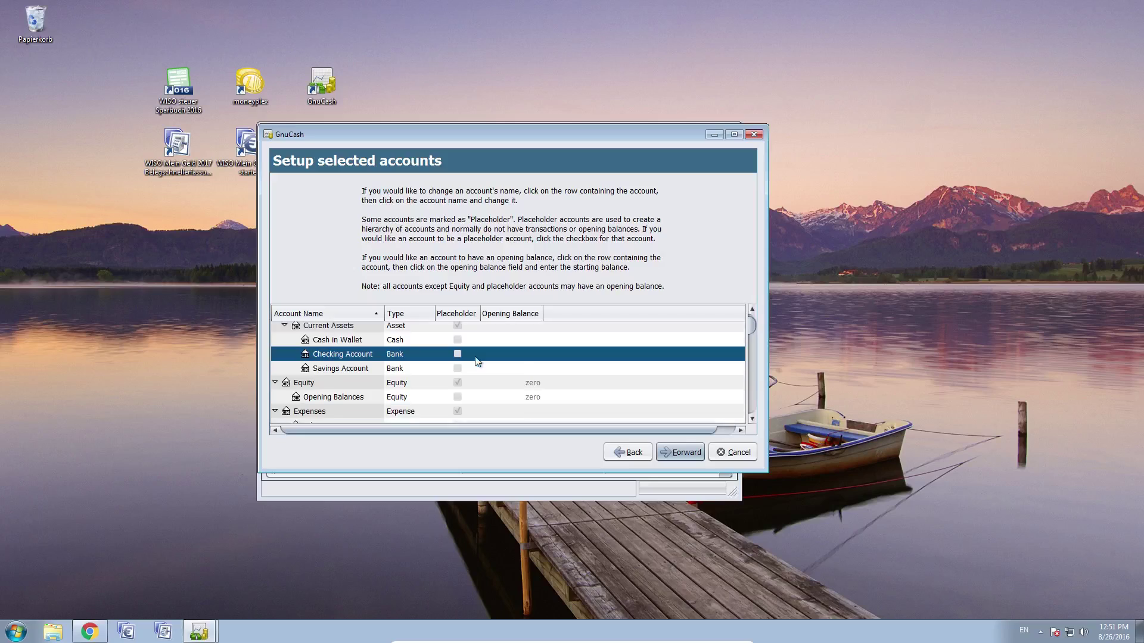
scroll(477, 361, down, 1)
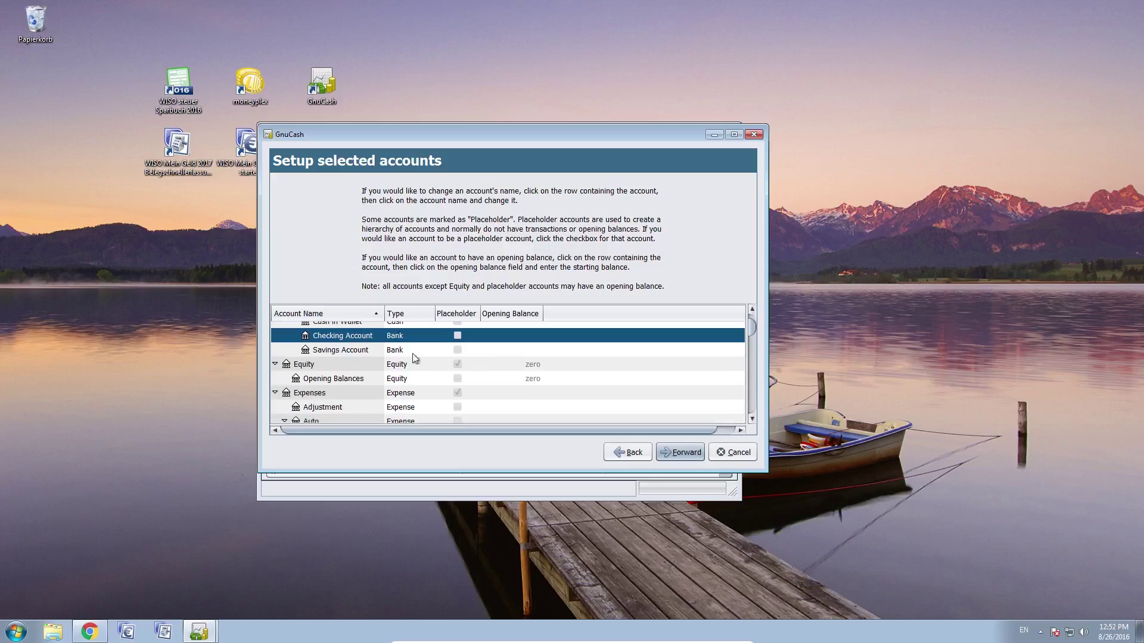
click(684, 452)
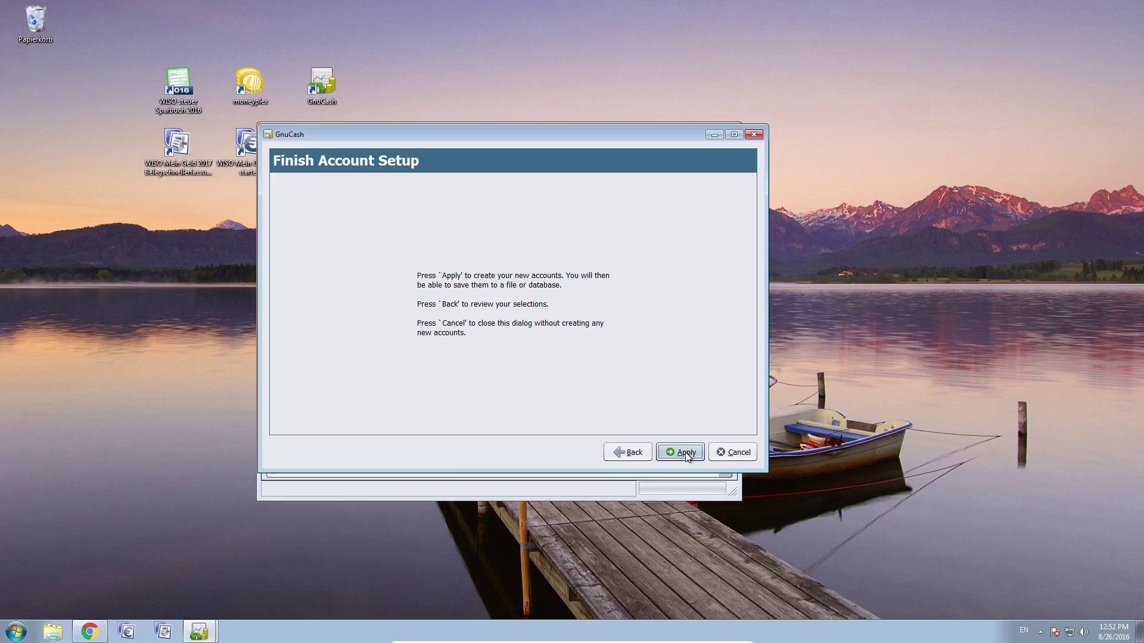
click(685, 452)
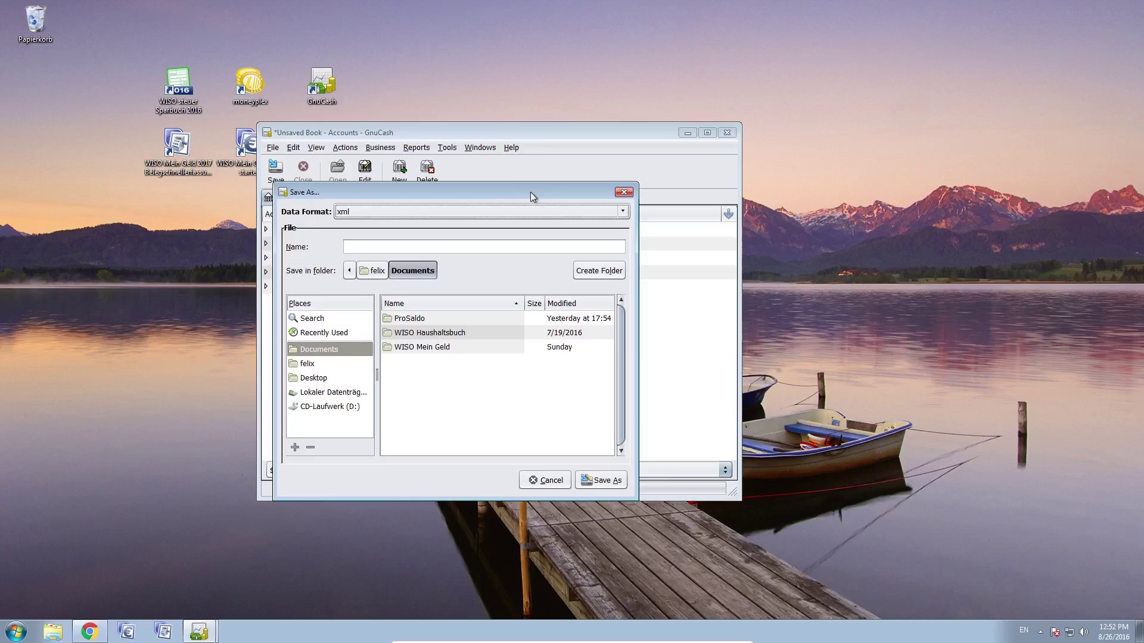
Keep xml as the data format and create a folder named gnucashEnglish inside Documents for the new book
click(381, 213)
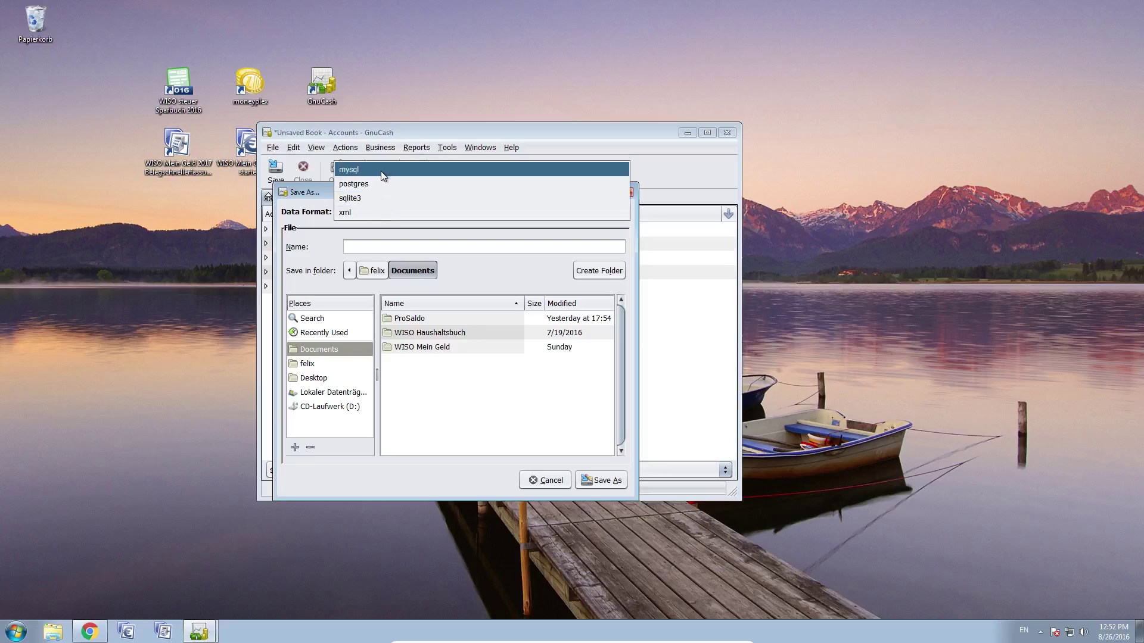
click(360, 212)
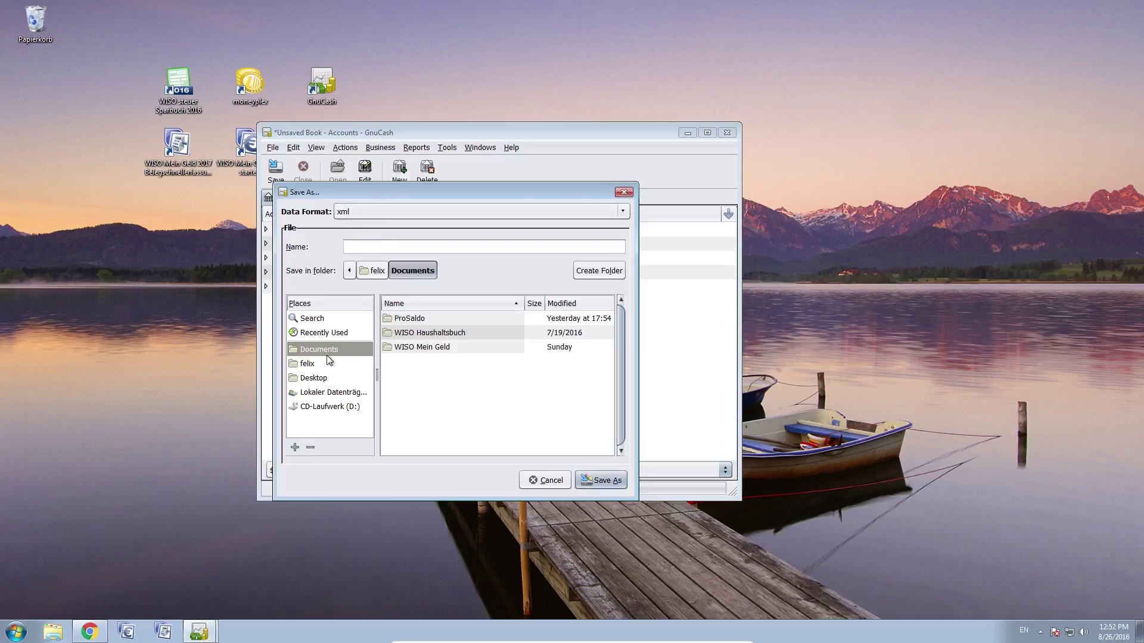
click(587, 271)
text(gnucash?)
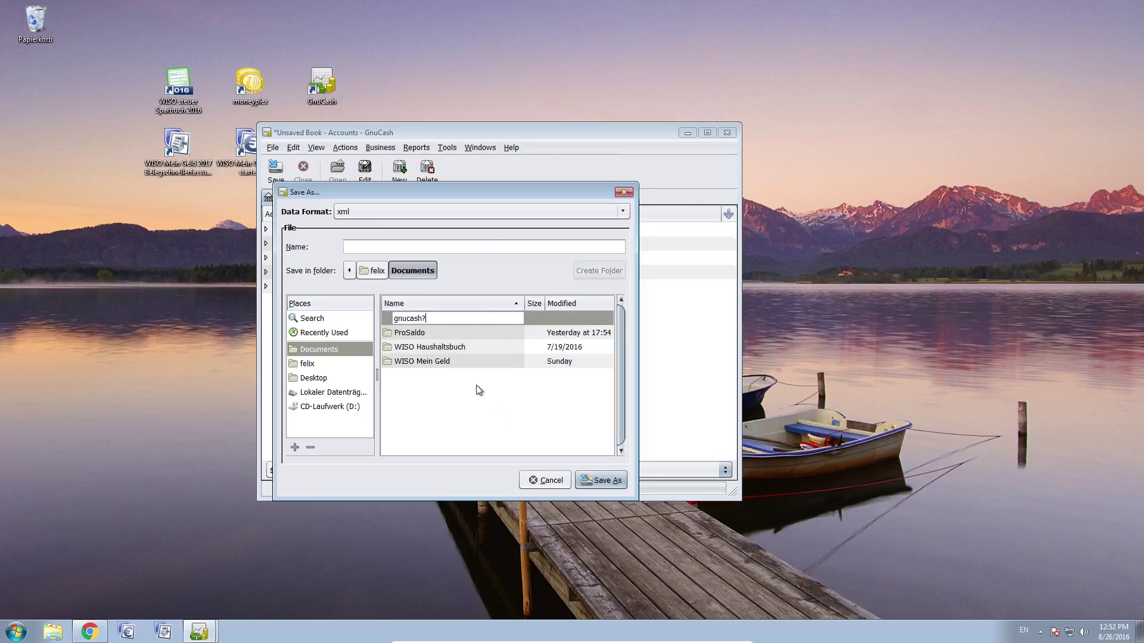
key(BackSpace)
text(English)
key(Return)
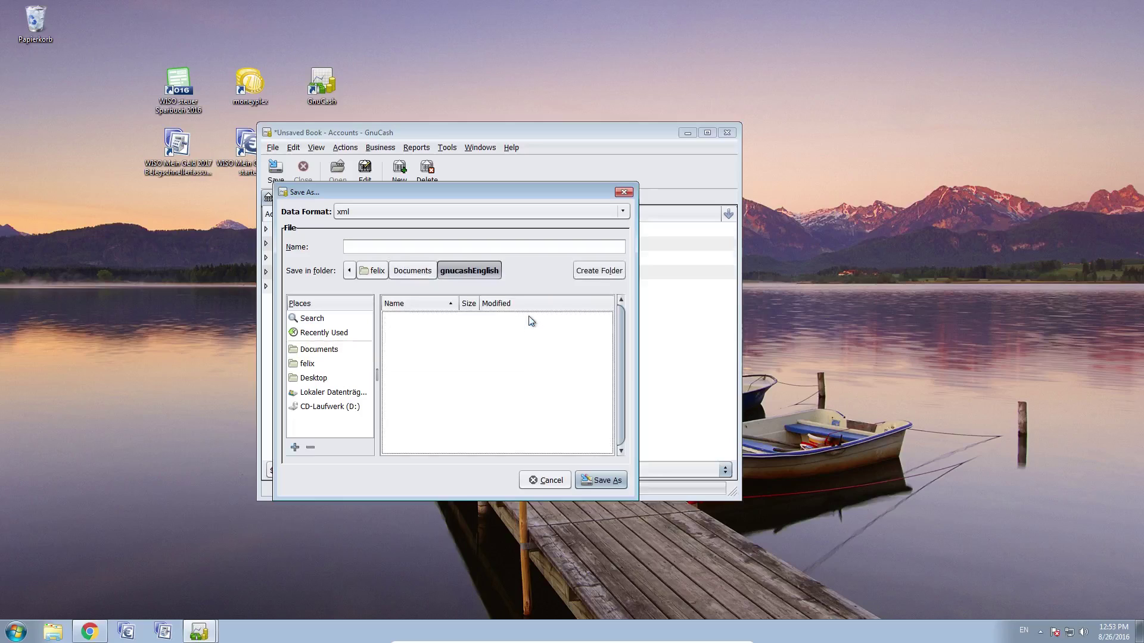
Name the book file gnucashEnglish and save it in the gnucashEnglish folder
click(523, 250)
text(gn)
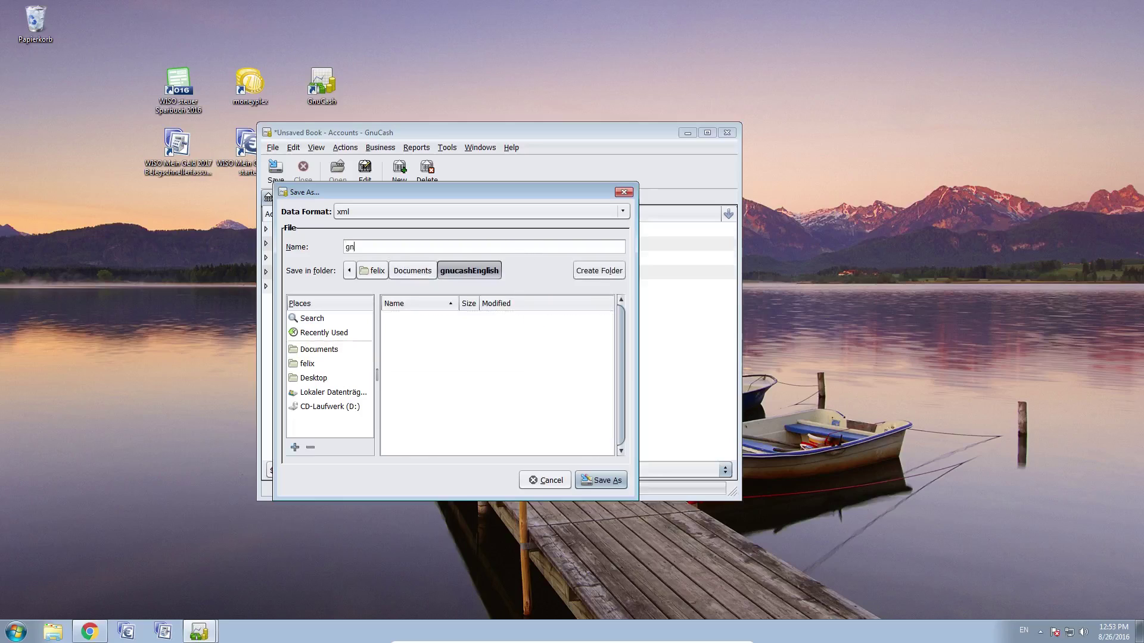
text(ucashEnglish)
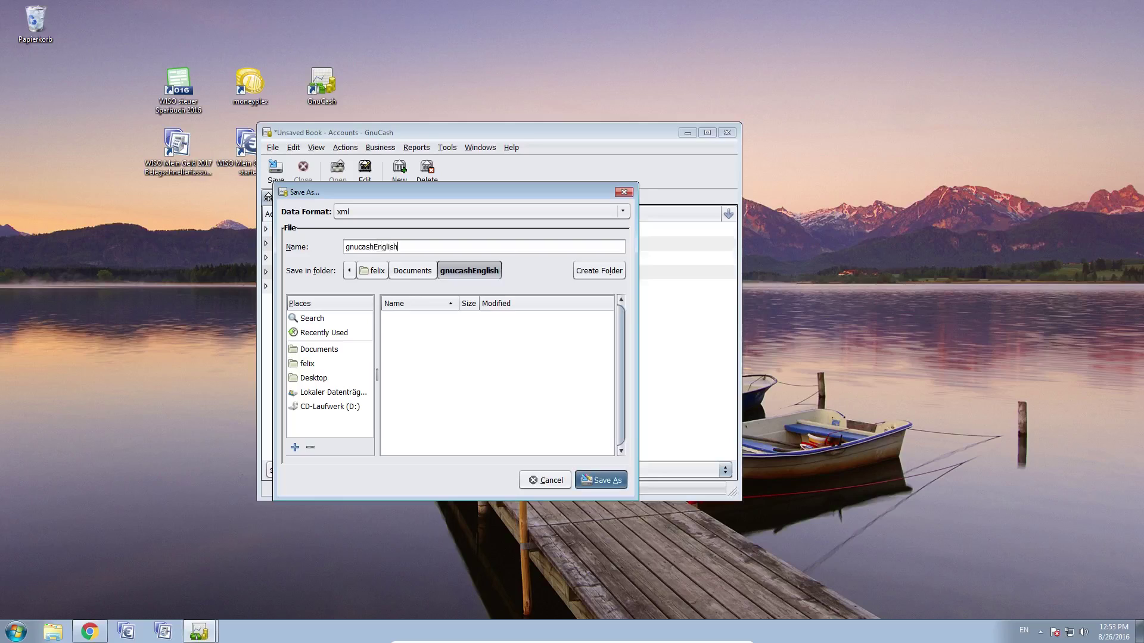
key(Return)
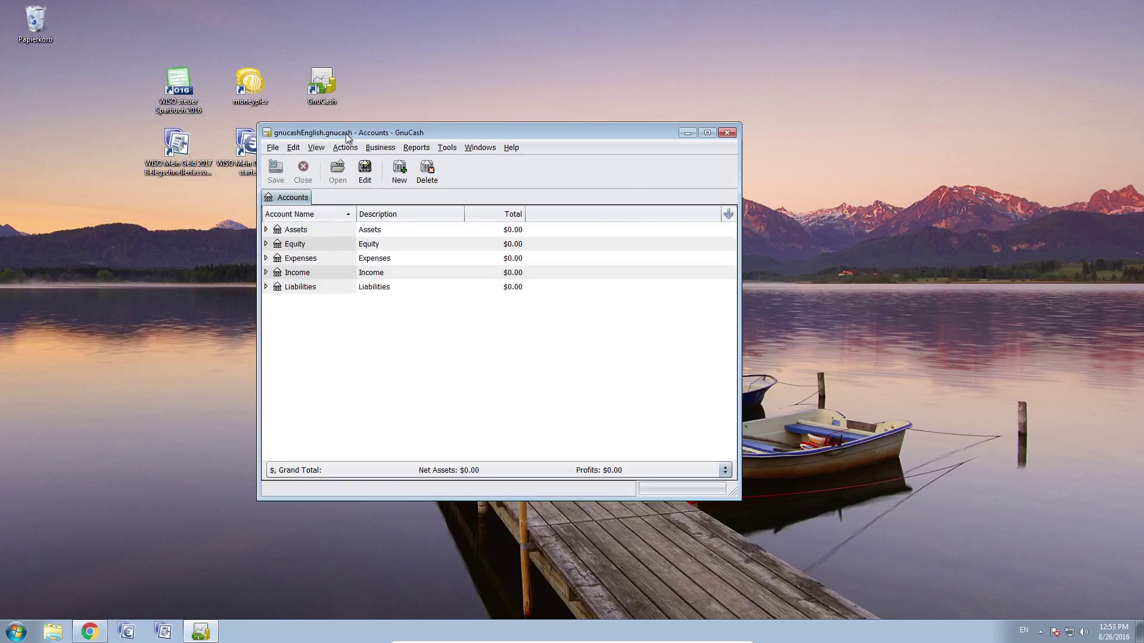
Expand Assets and Current Assets in the account tree and widen the Account Name column to fit the full names
drag(346, 133, 356, 138)
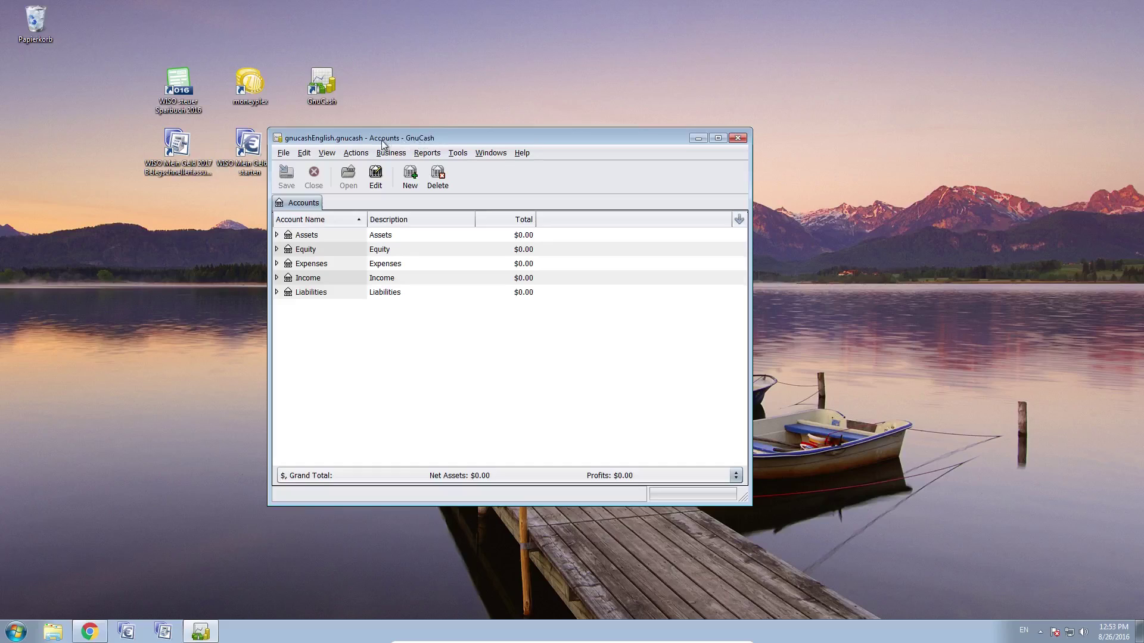
click(276, 235)
click(286, 249)
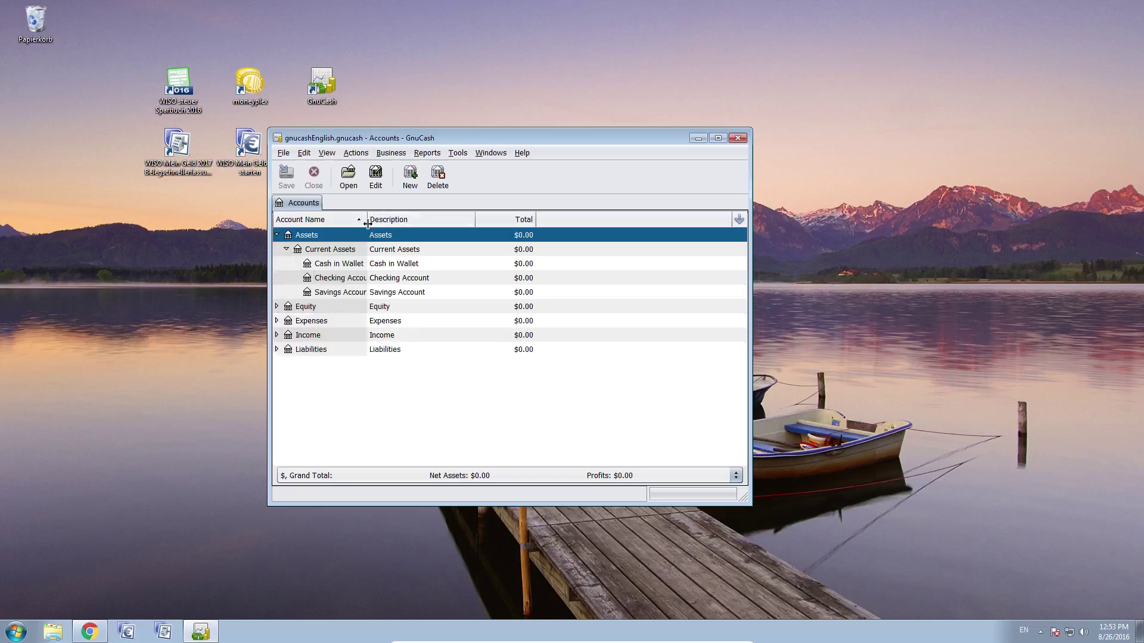
drag(367, 223, 406, 225)
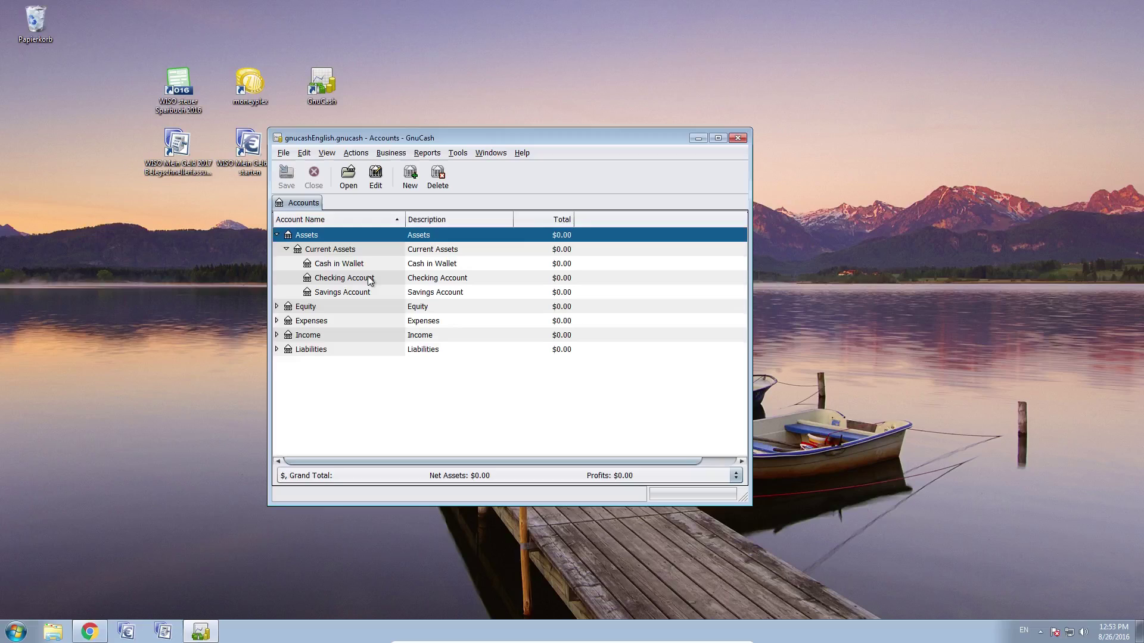
Open the Checking Account register and enlarge the window to give its columns more width
click(370, 281)
double_click(369, 278)
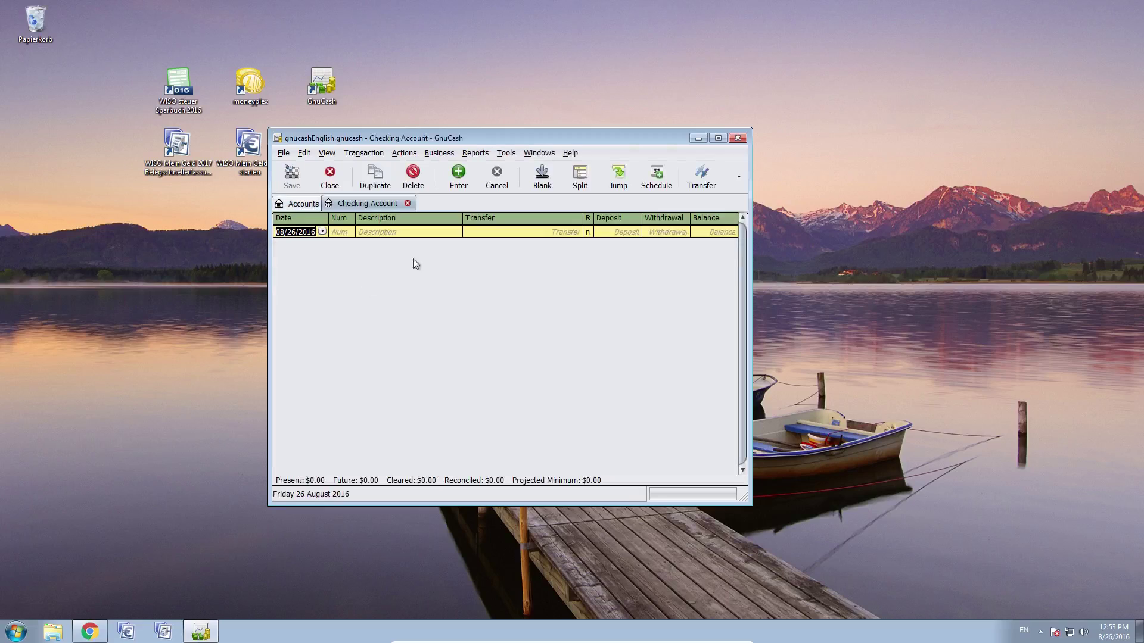
drag(746, 240, 902, 239)
drag(731, 136, 659, 136)
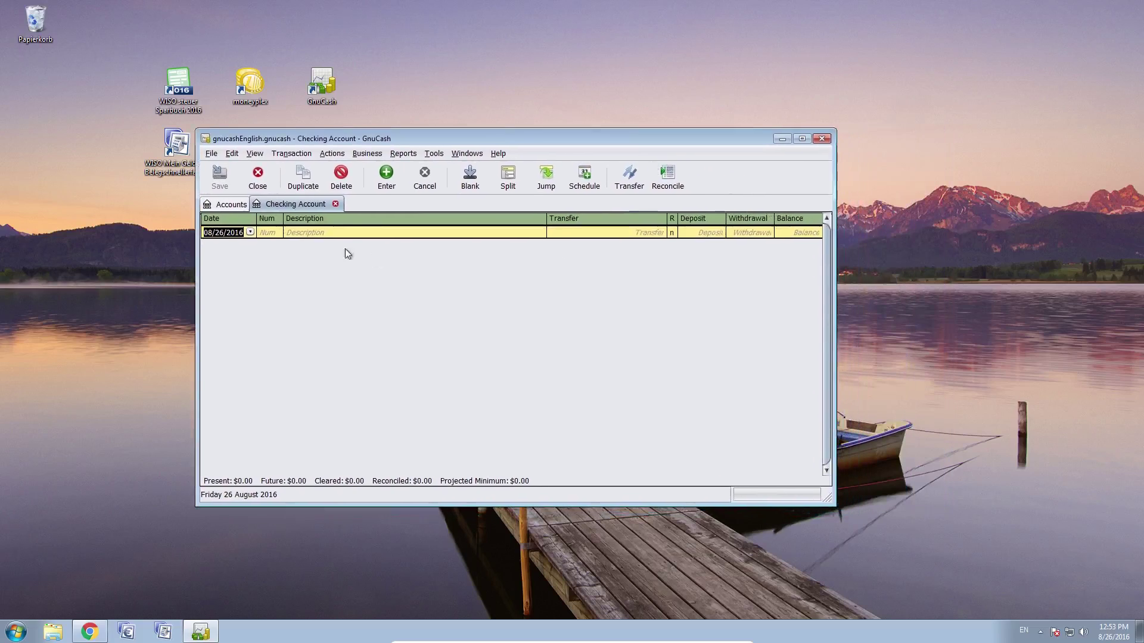
Record a transaction dated 08/26/2016 described as Meat, transferred to Expenses:Groceries with a withdrawal of 20
click(232, 233)
click(305, 235)
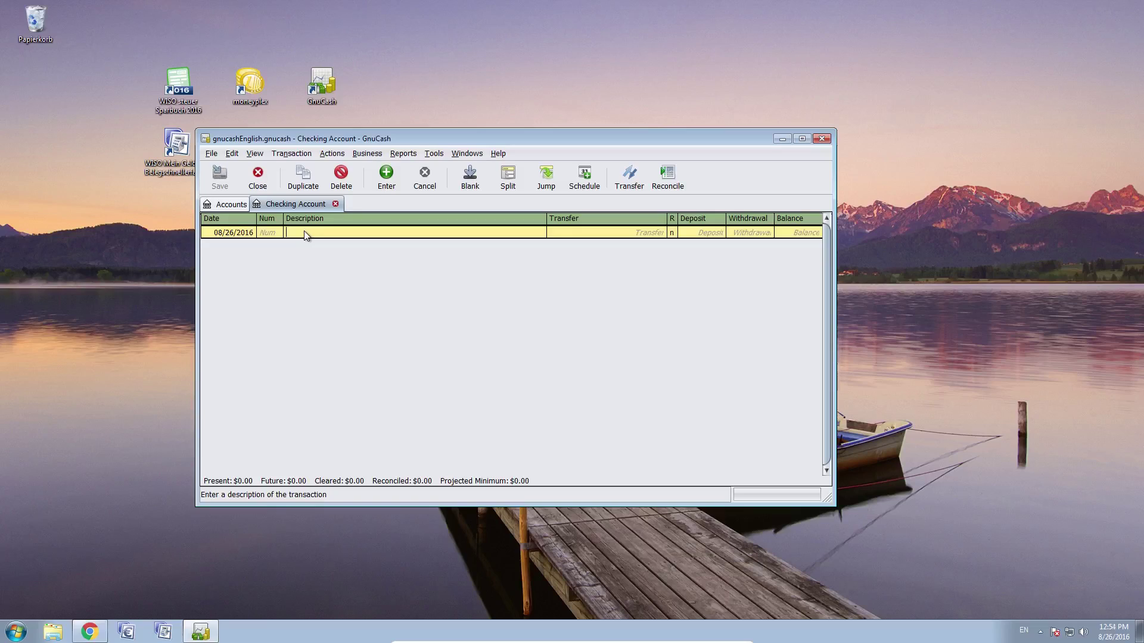
text(Meat)
key(Tab)
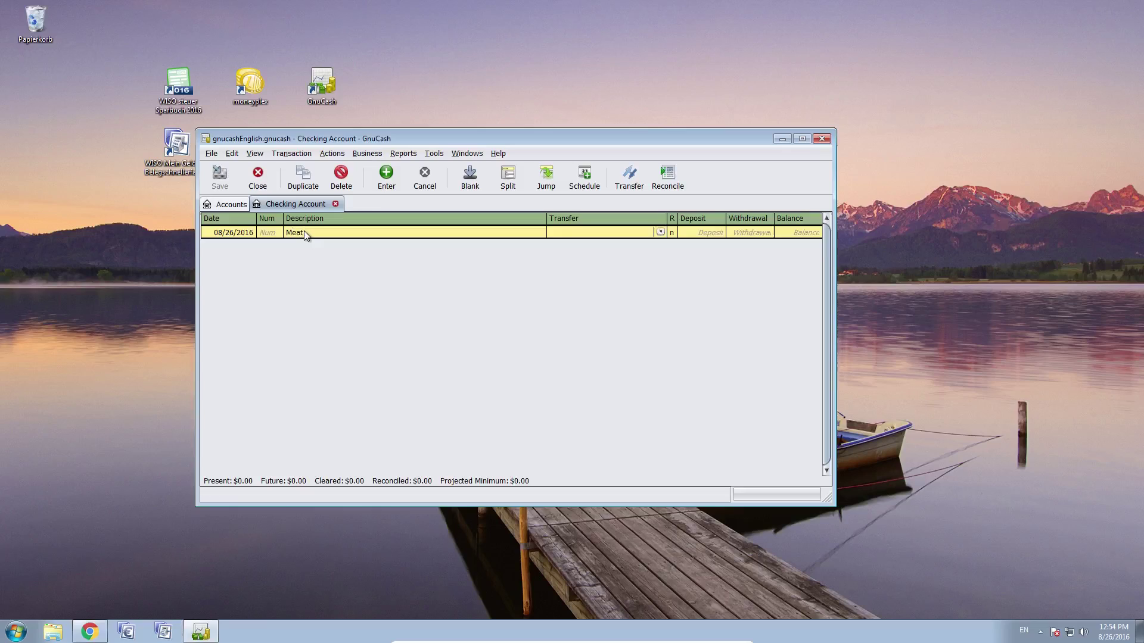
click(659, 233)
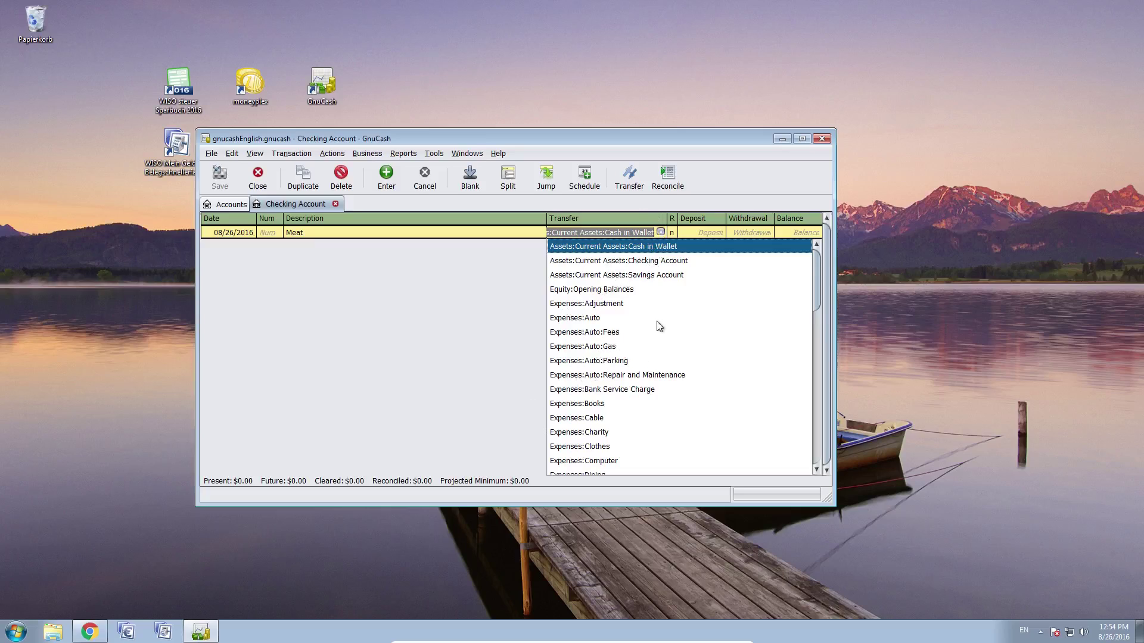
scroll(656, 322, down, 5)
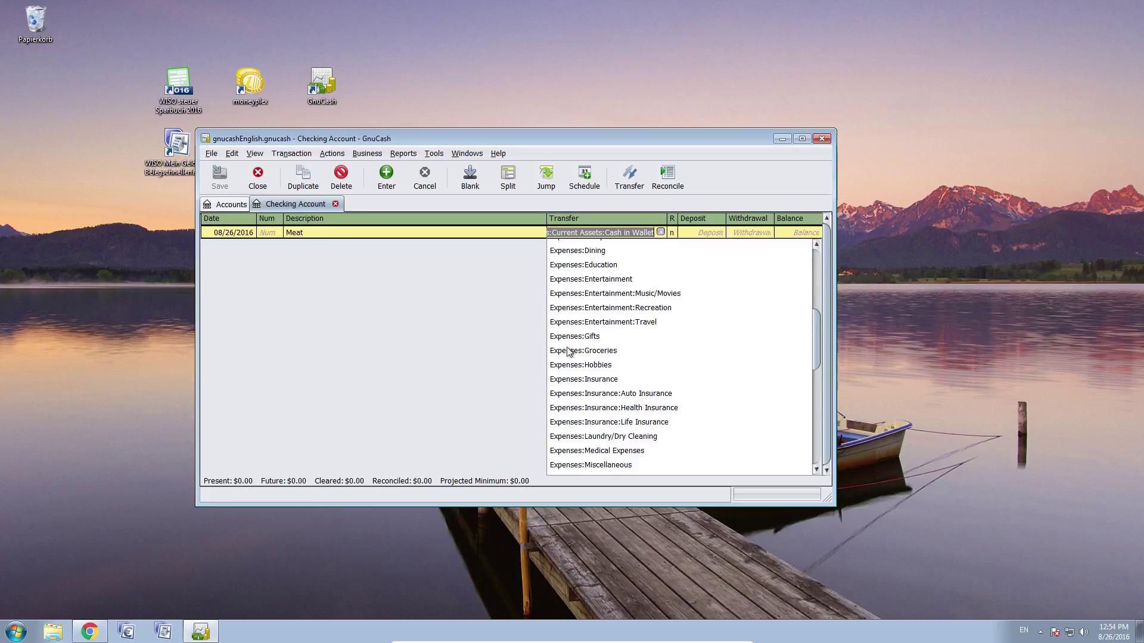
click(588, 351)
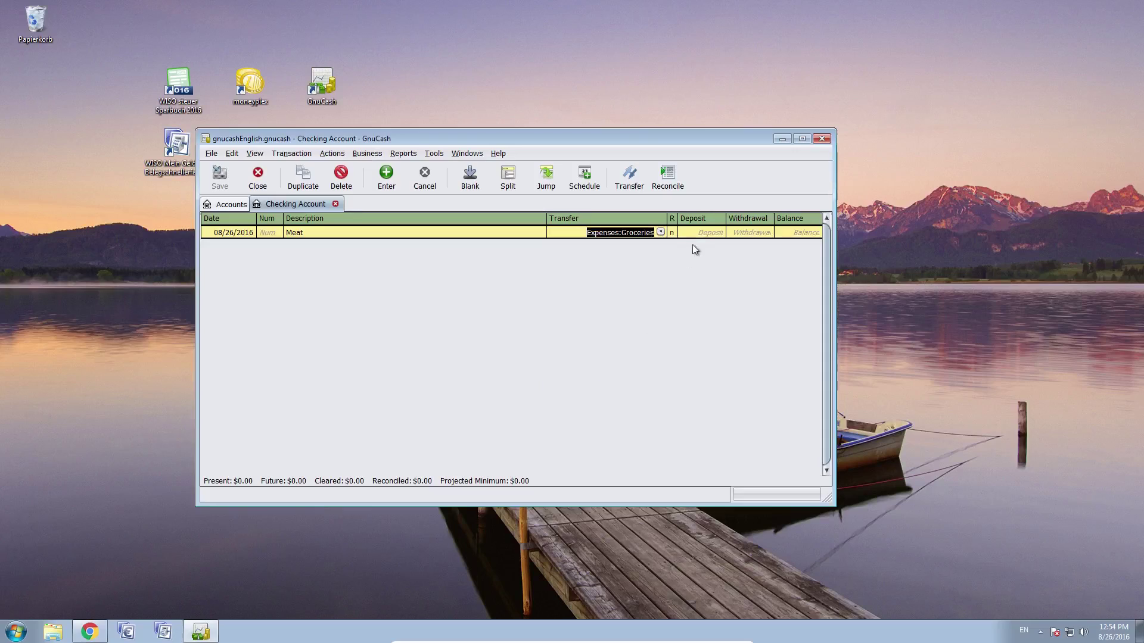
key(Tab)
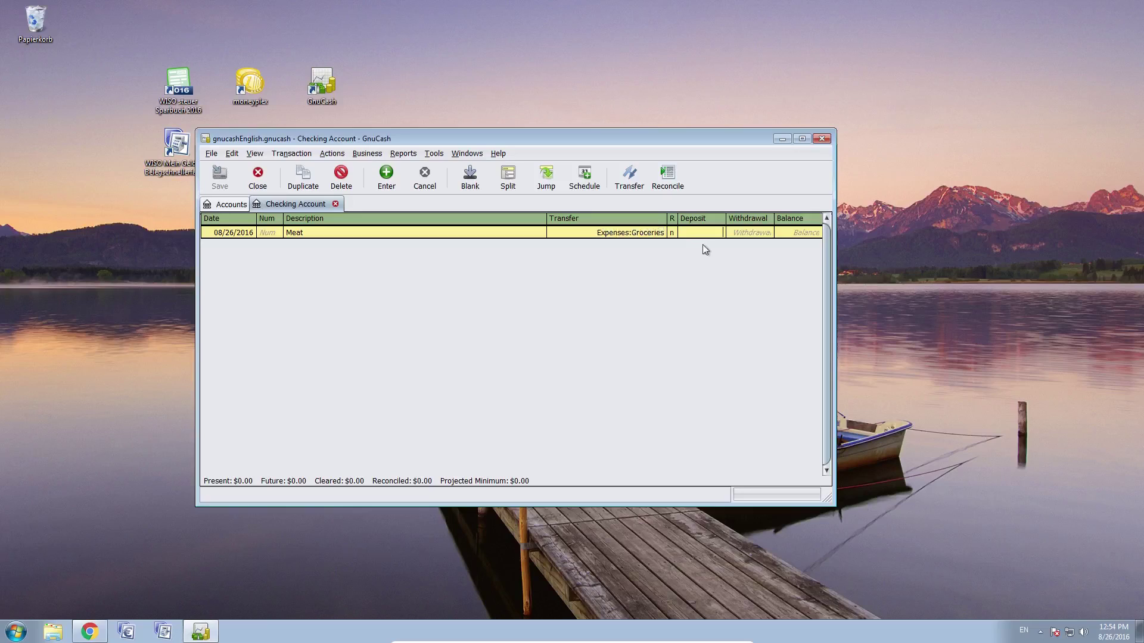
click(750, 233)
text(20)
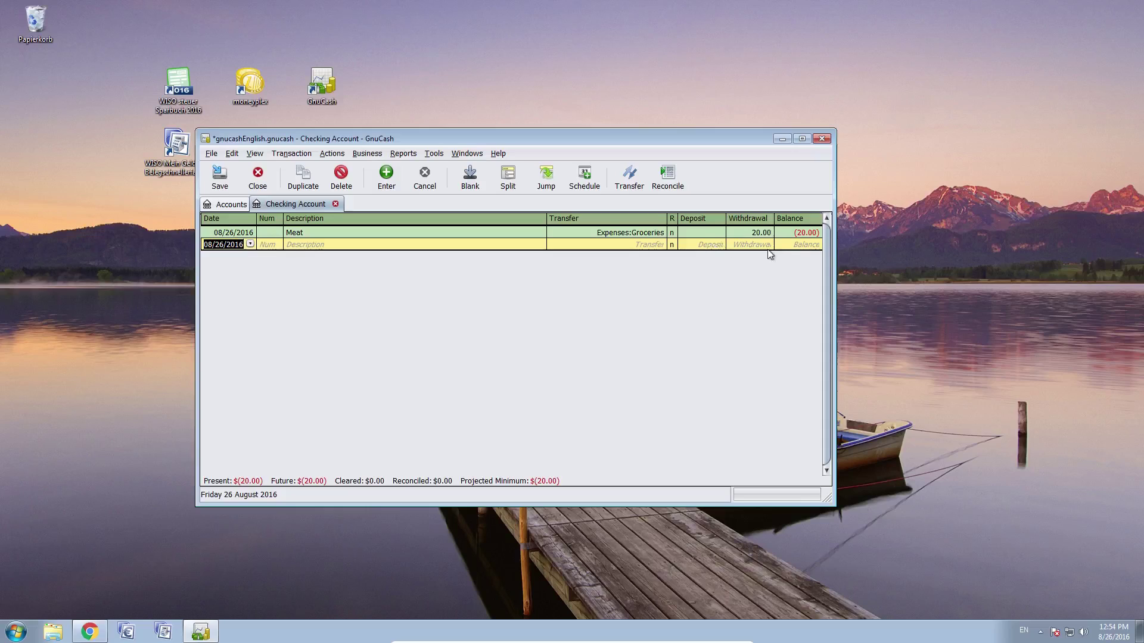
Record a second transaction dated 08/26/2016 described as PayCheck, with Income:Salary as the transfer account and a deposit of 2000
drag(835, 246, 890, 246)
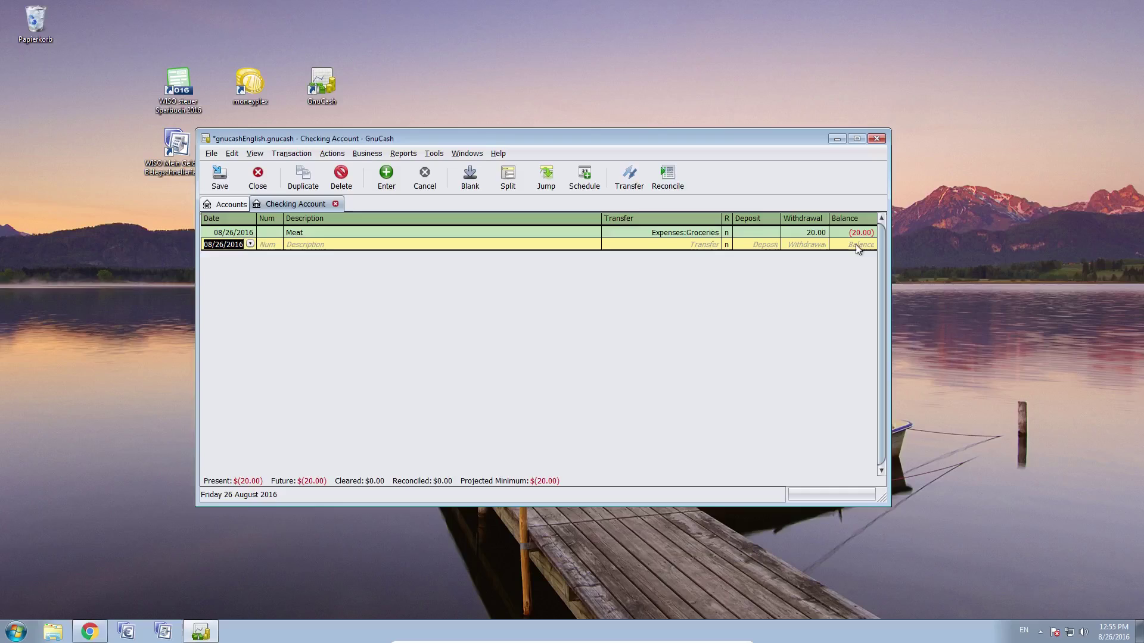
click(352, 245)
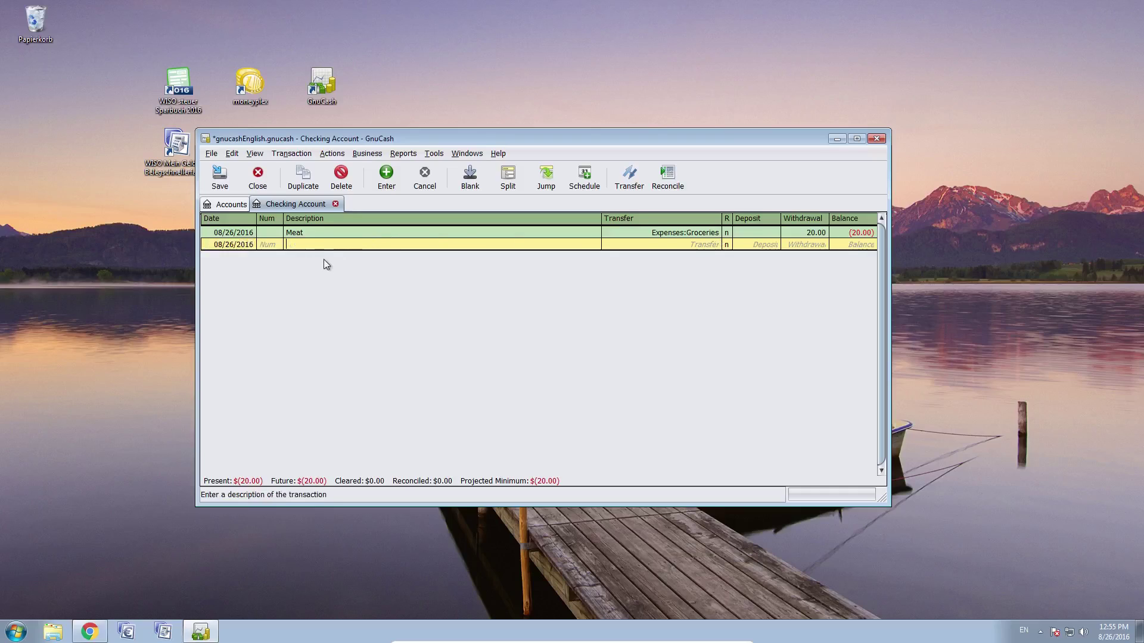
text(PayCheck)
key(Tab)
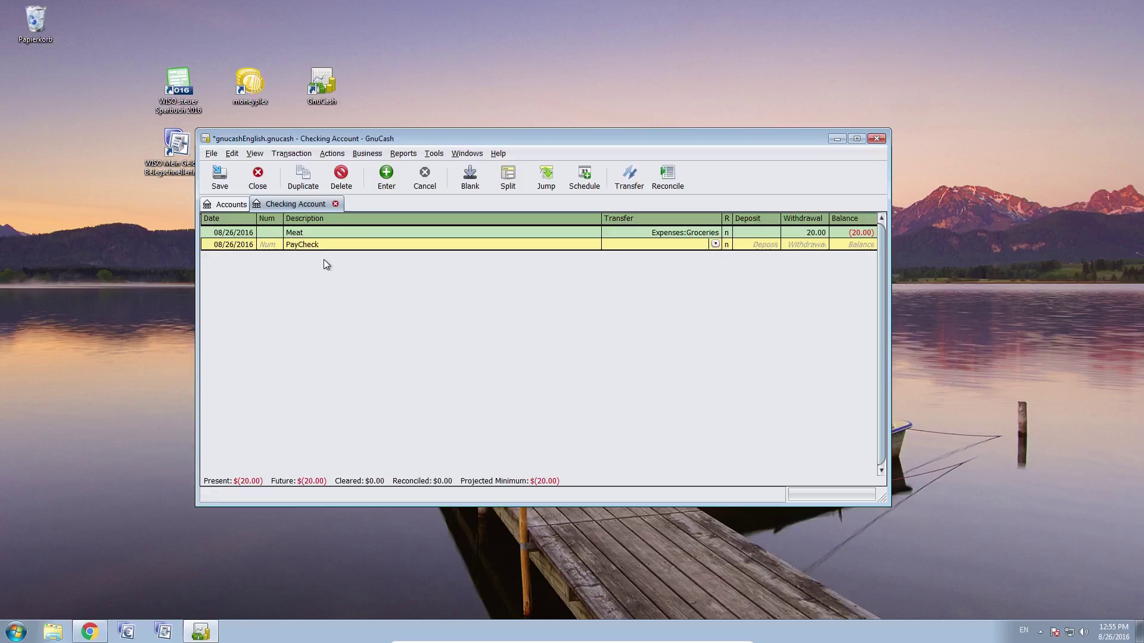
click(715, 243)
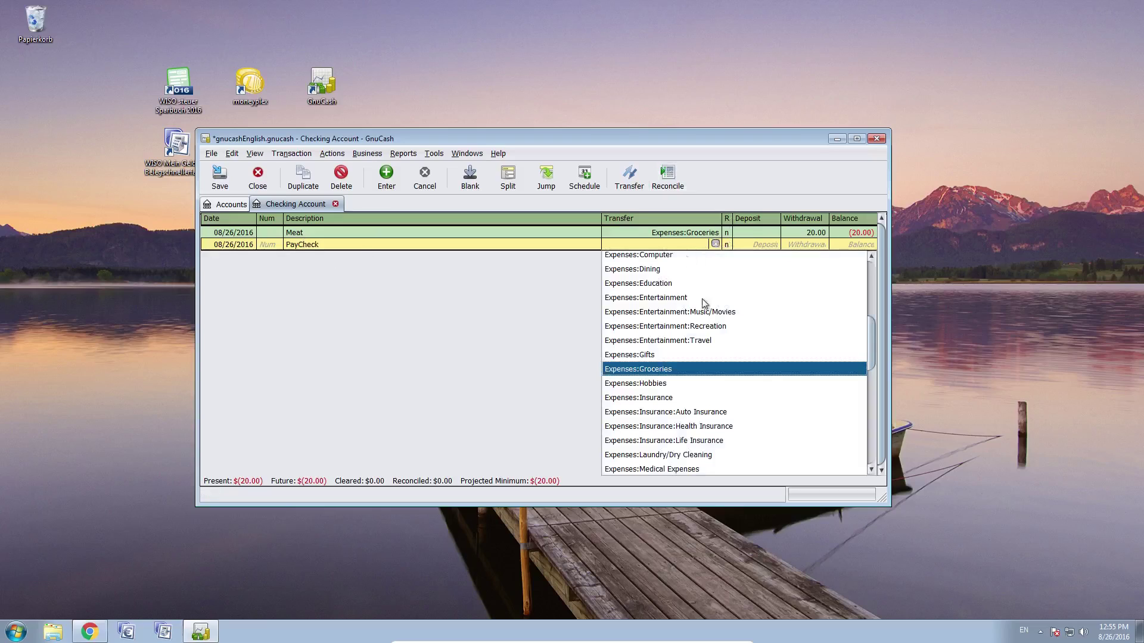
scroll(722, 354, down, 5)
scroll(720, 354, down, 2)
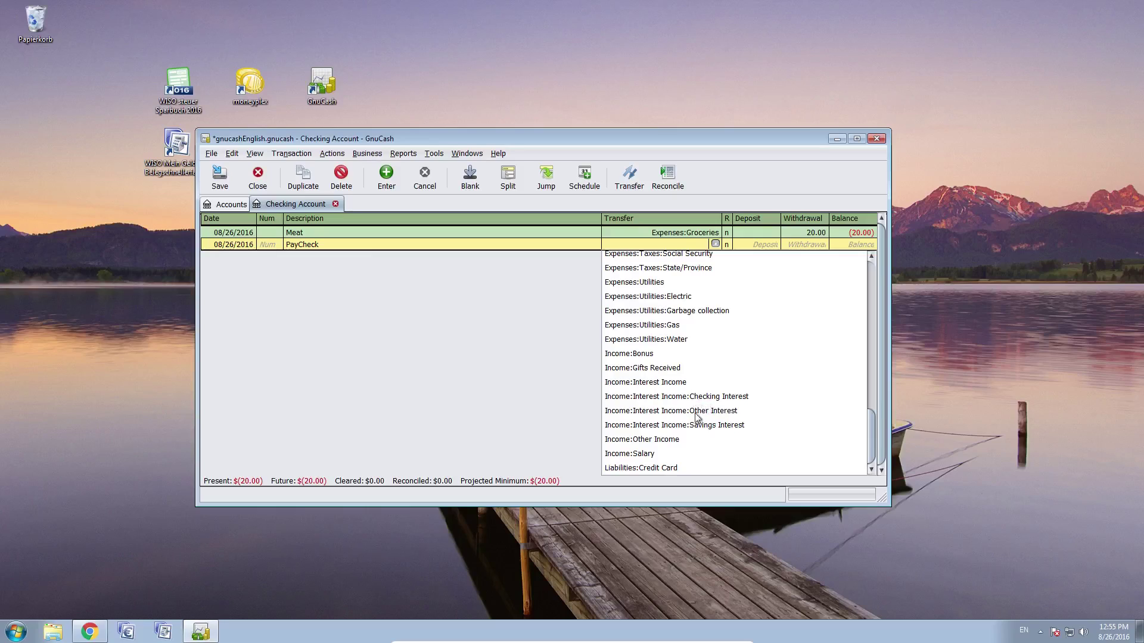
click(655, 454)
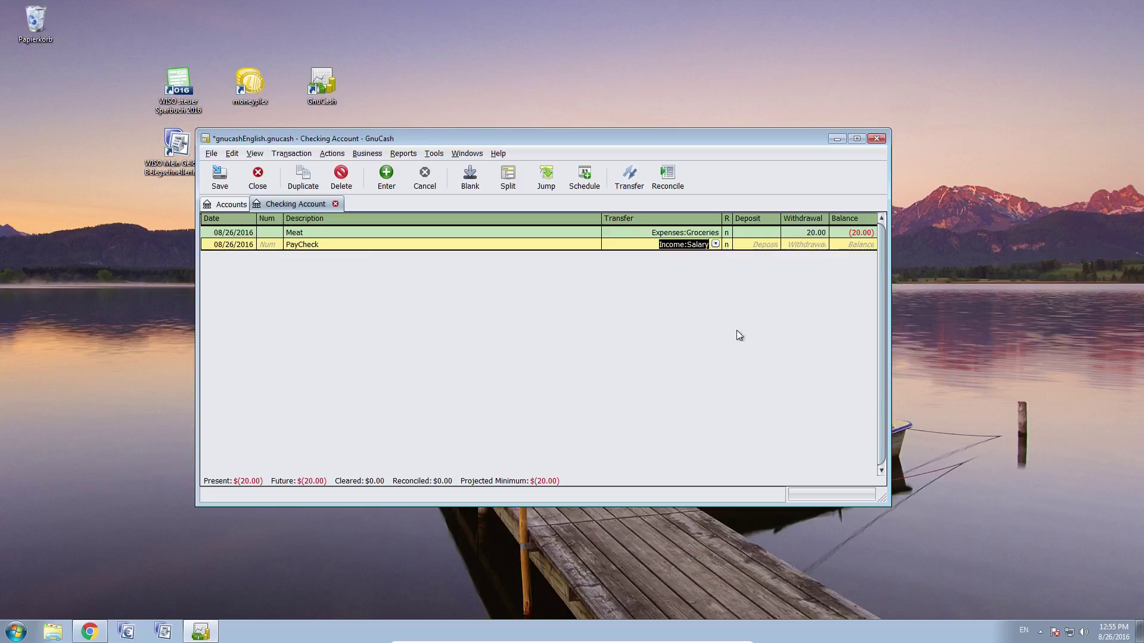
key(Tab)
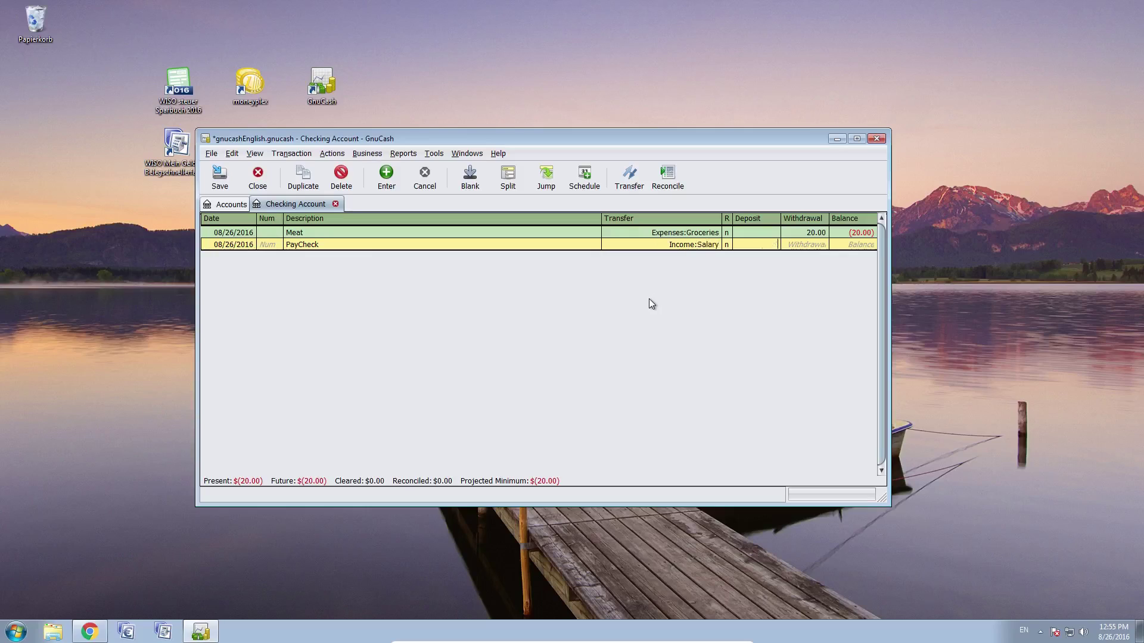
text(2000)
key(Return)
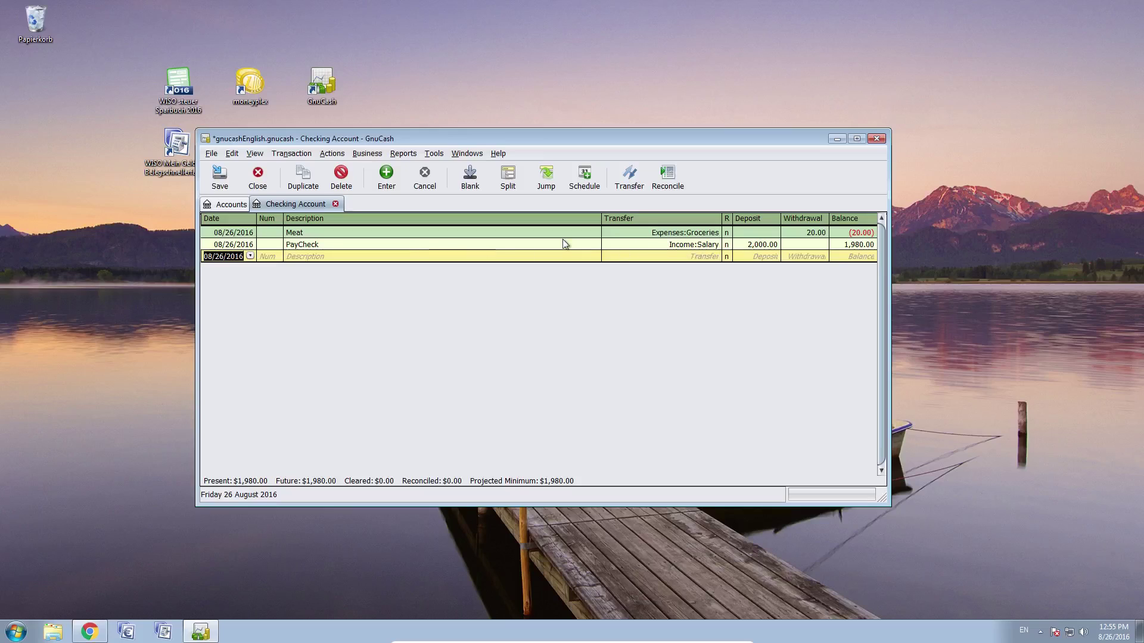
Jump between the PayCheck transaction in the Checking Account register and its counterpart in the Salary register, ending in Checking Account
click(477, 244)
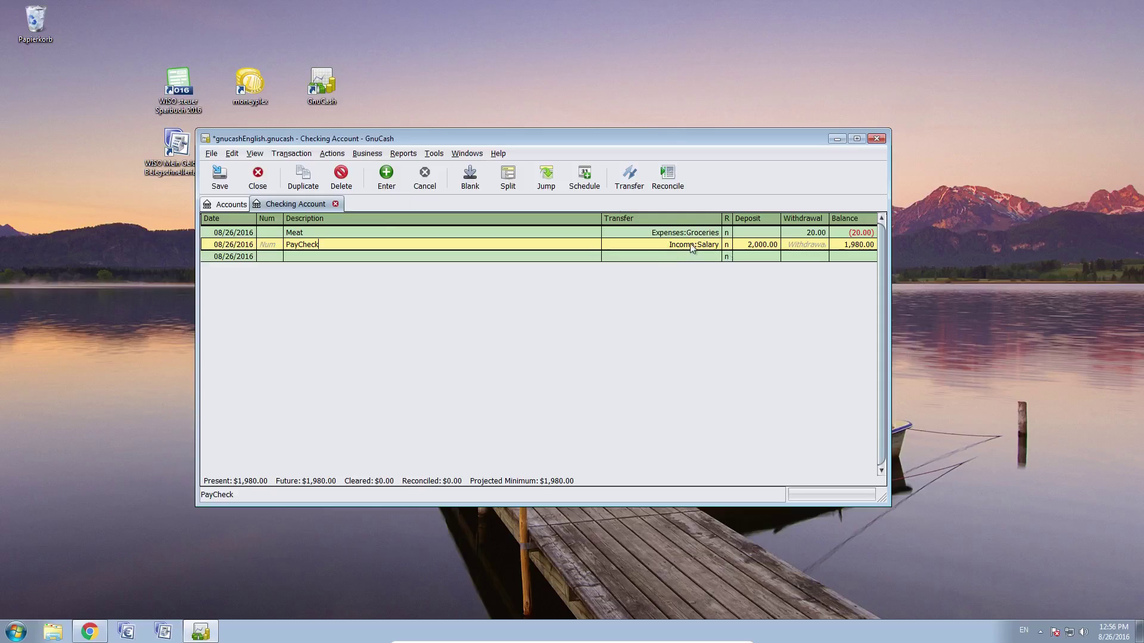
right_click(659, 248)
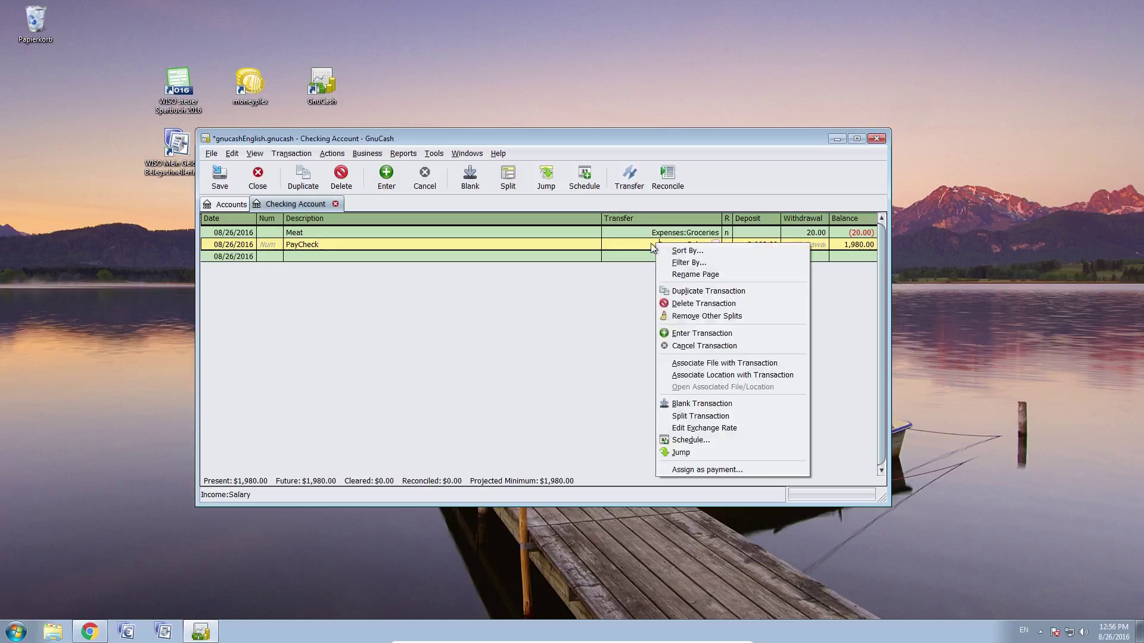
click(702, 456)
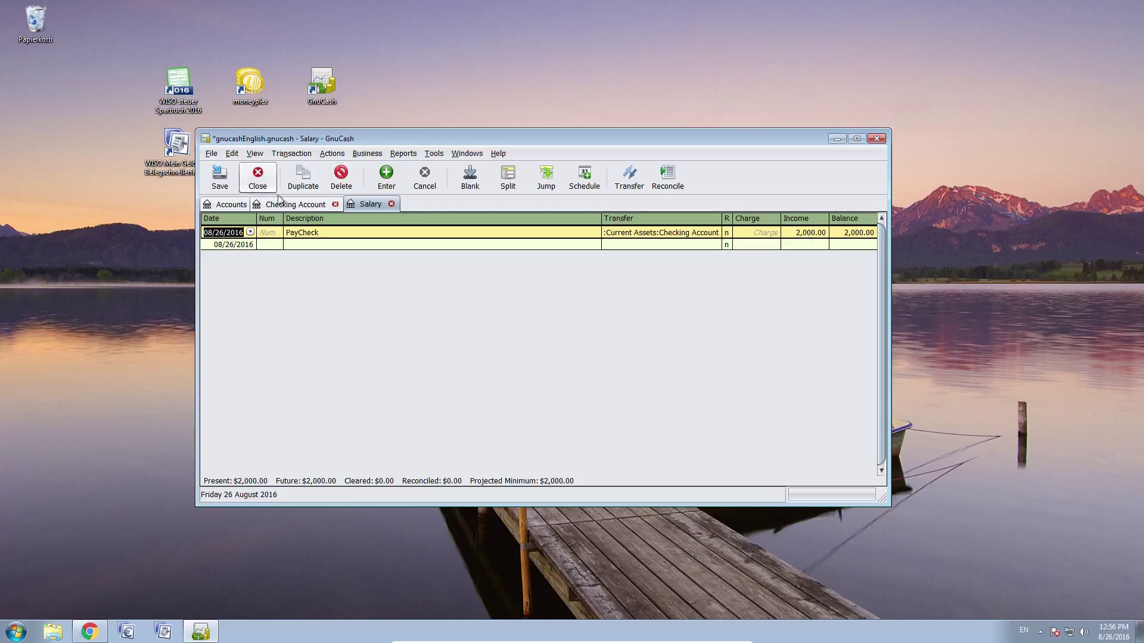
click(287, 205)
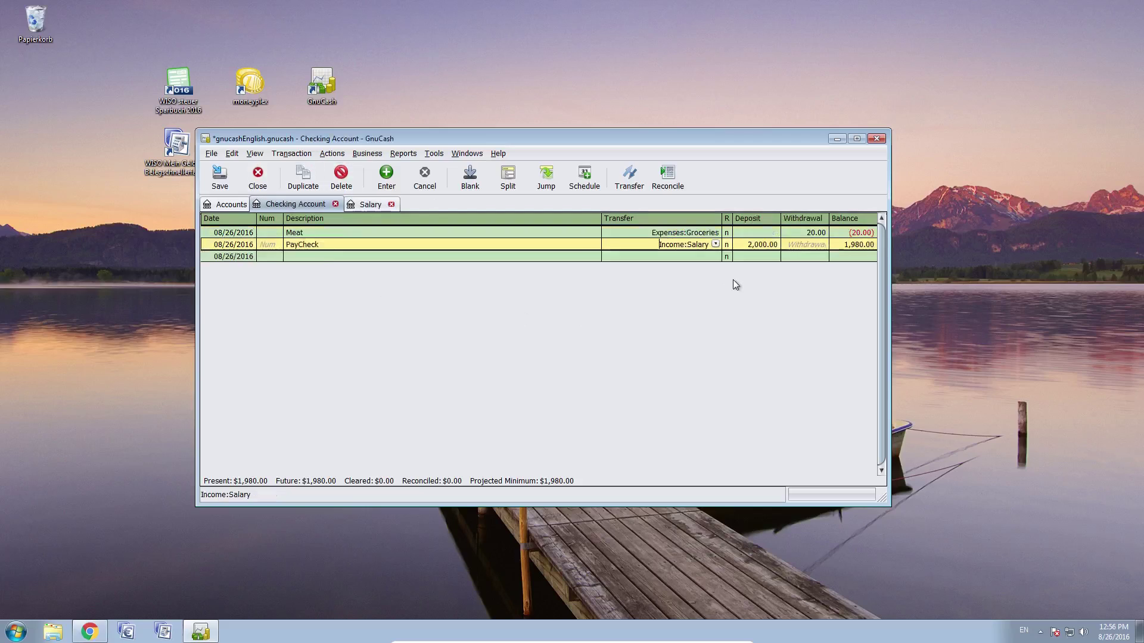
click(763, 245)
click(778, 246)
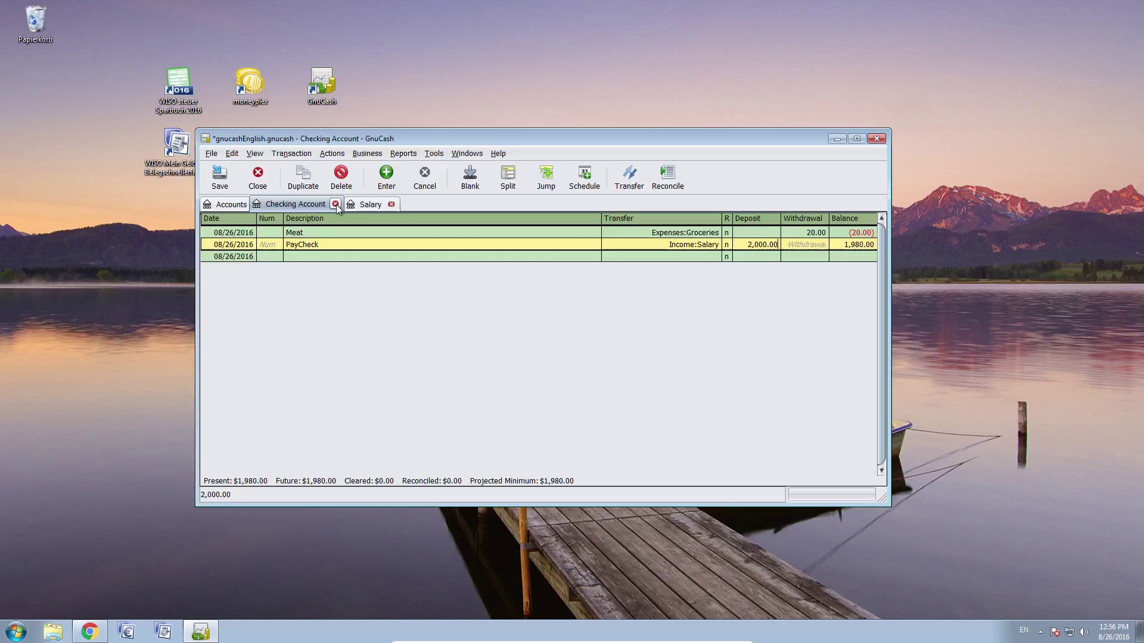
click(549, 177)
click(548, 177)
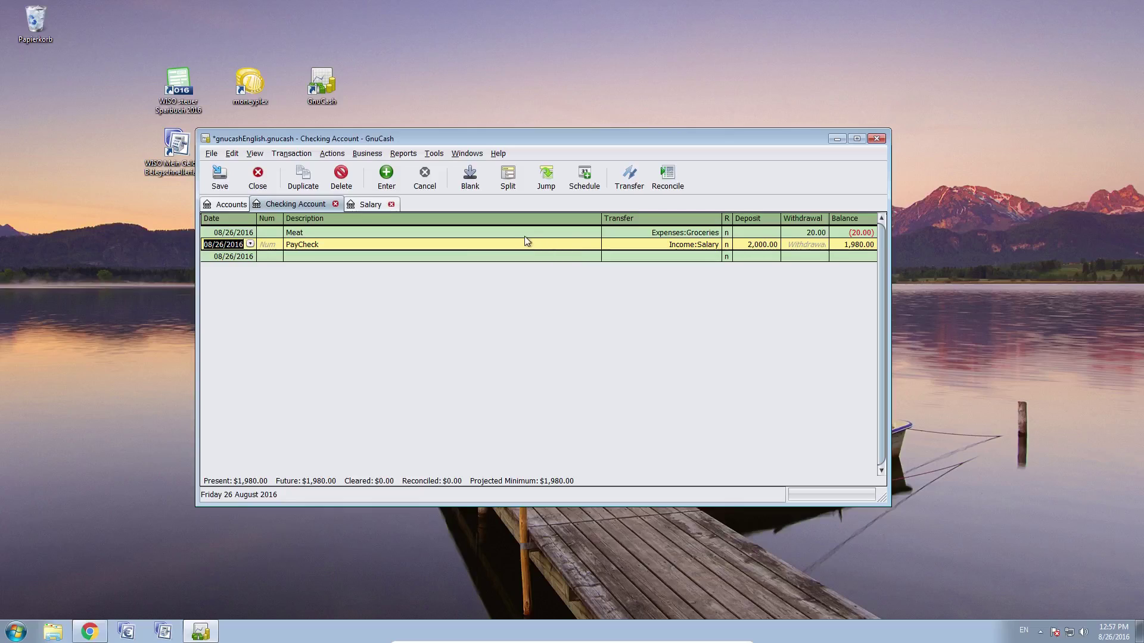
Show the splits of the PayCheck transaction, inspect its Checking Account and Income:Salary lines, and collapse them again
click(508, 178)
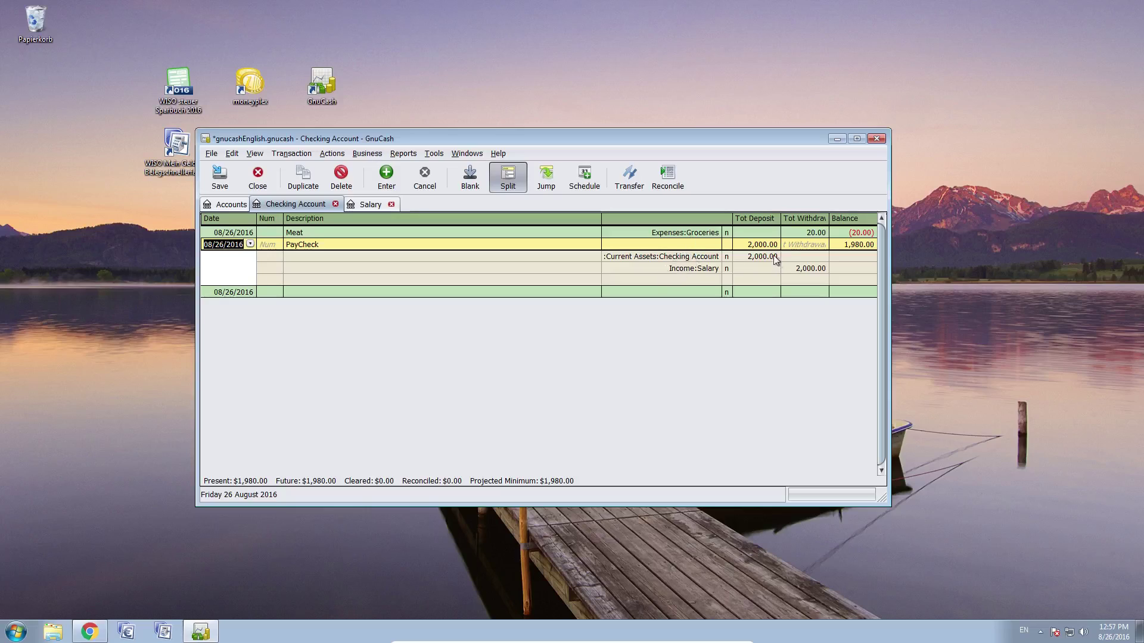
click(689, 259)
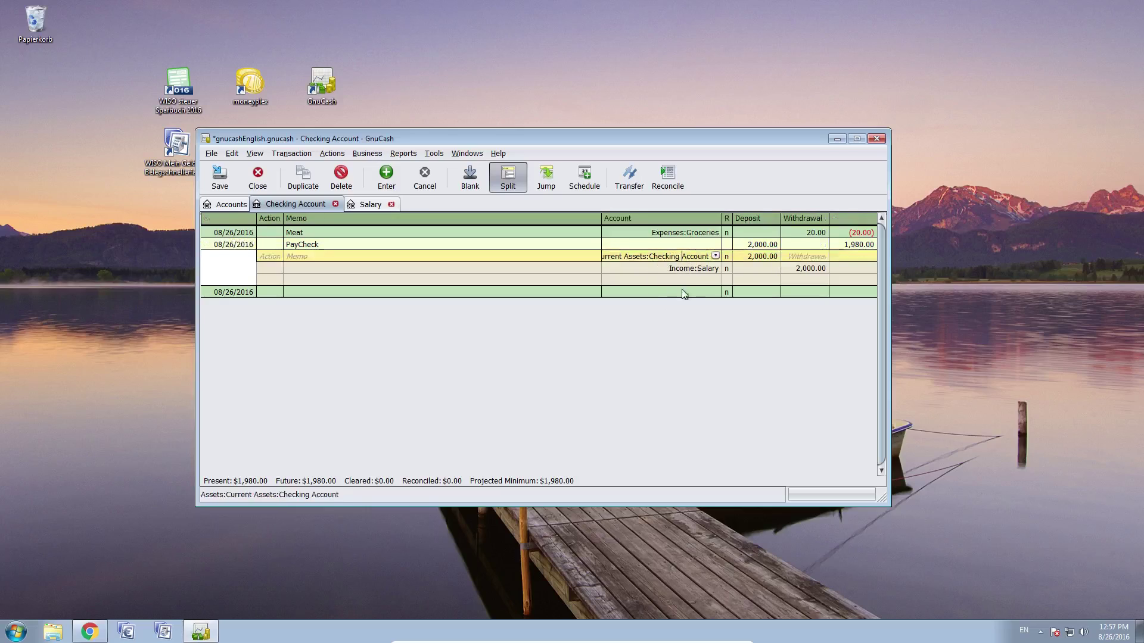
click(695, 269)
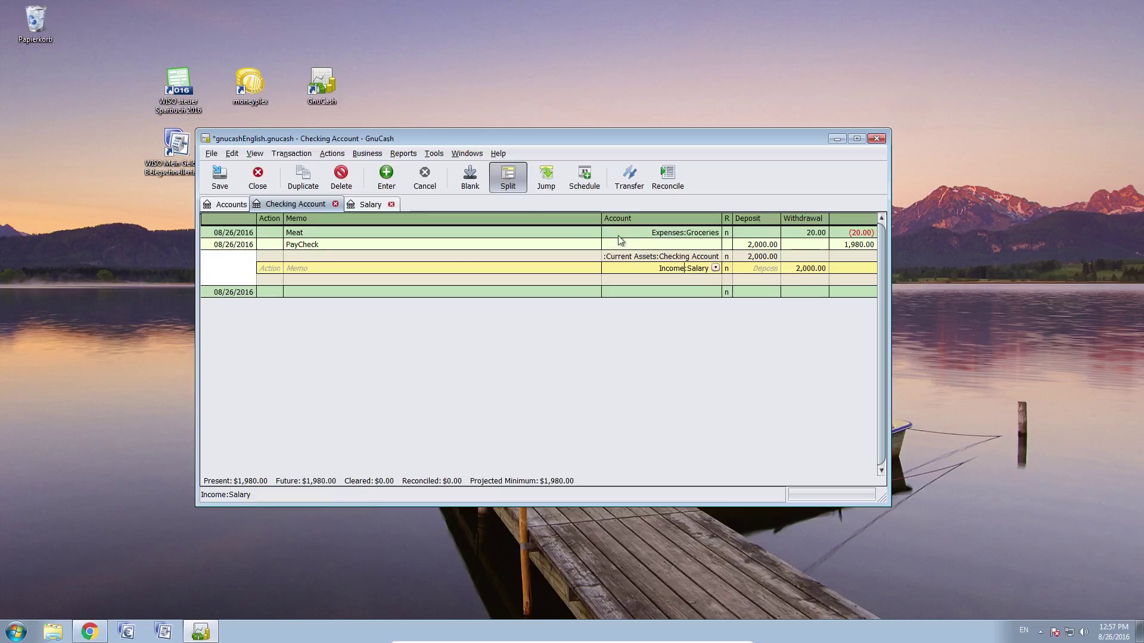
click(506, 180)
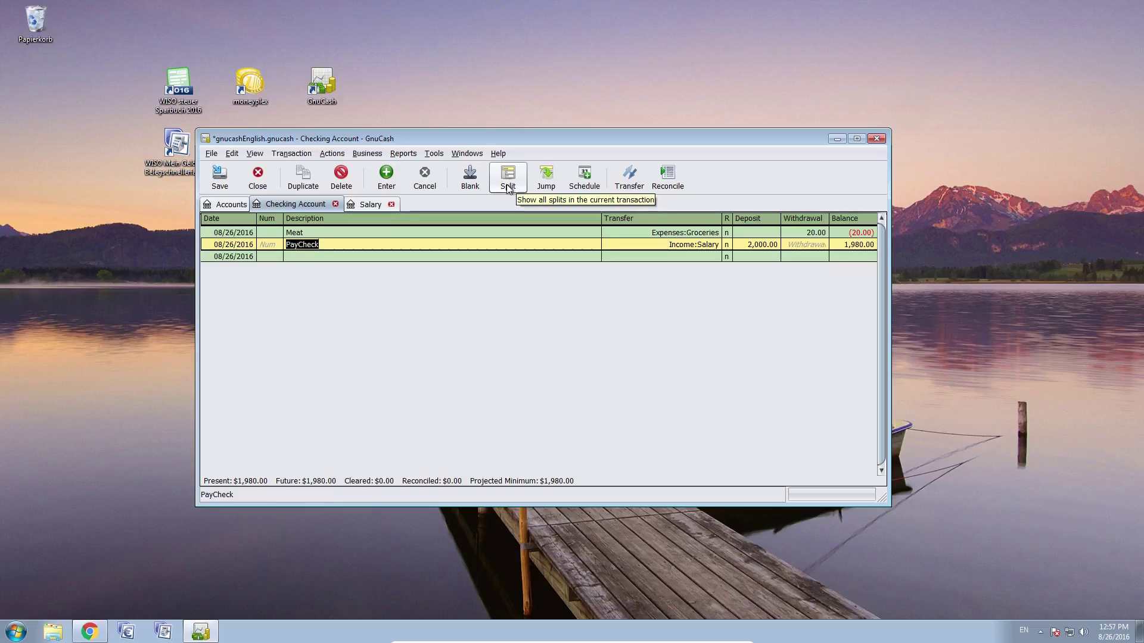
Return to the Accounts overview to review the account totals
click(226, 205)
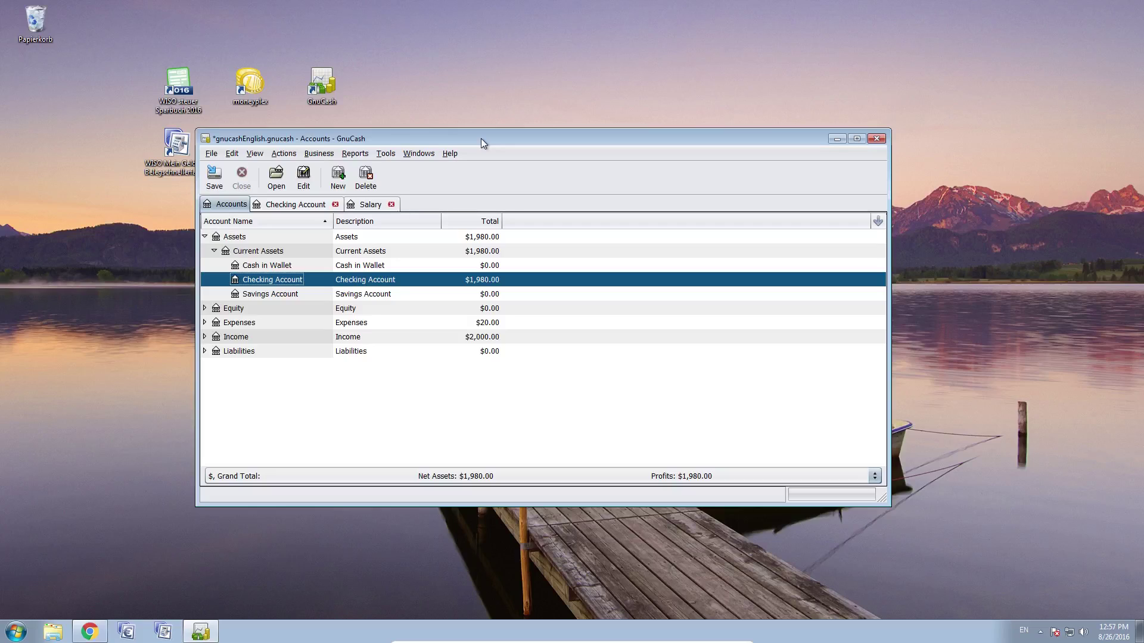
drag(477, 136, 496, 134)
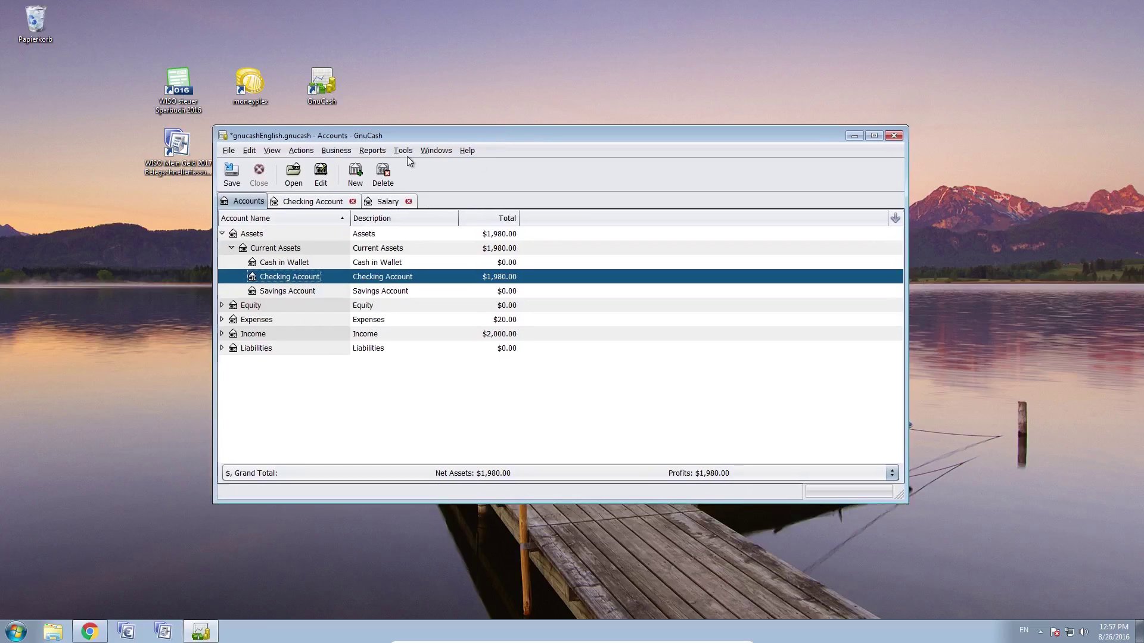
mouse_move(417, 135)
mouse_down()
mouse_move(443, 142)
mouse_move(413, 142)
mouse_move(415, 131)
mouse_up()
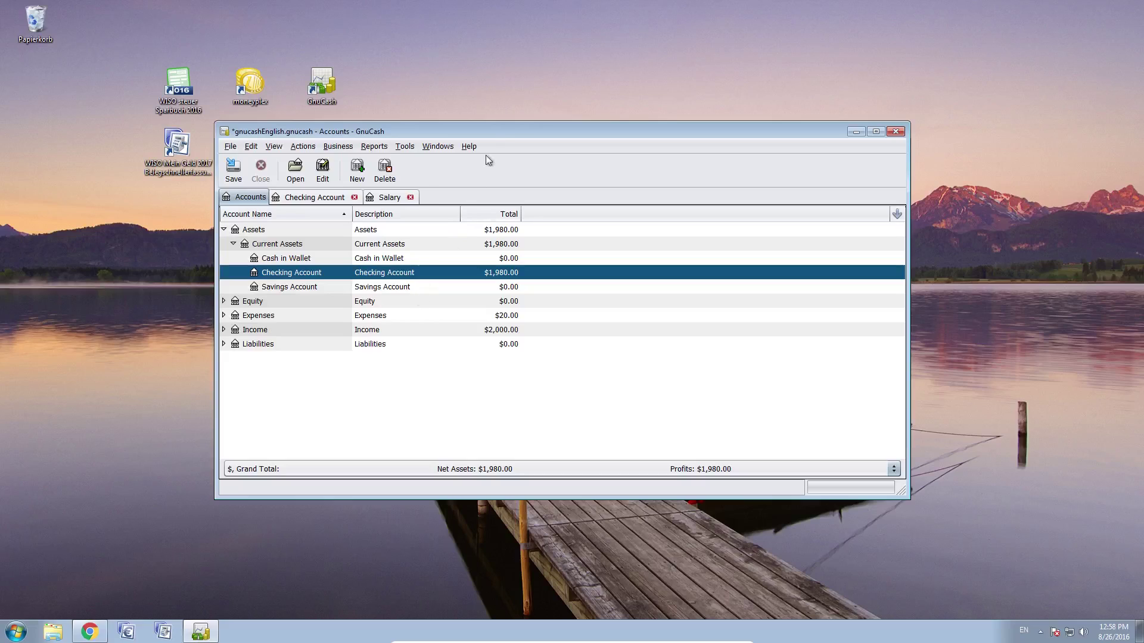
mouse_move(489, 131)
mouse_down()
mouse_move(520, 135)
mouse_move(493, 137)
mouse_up()
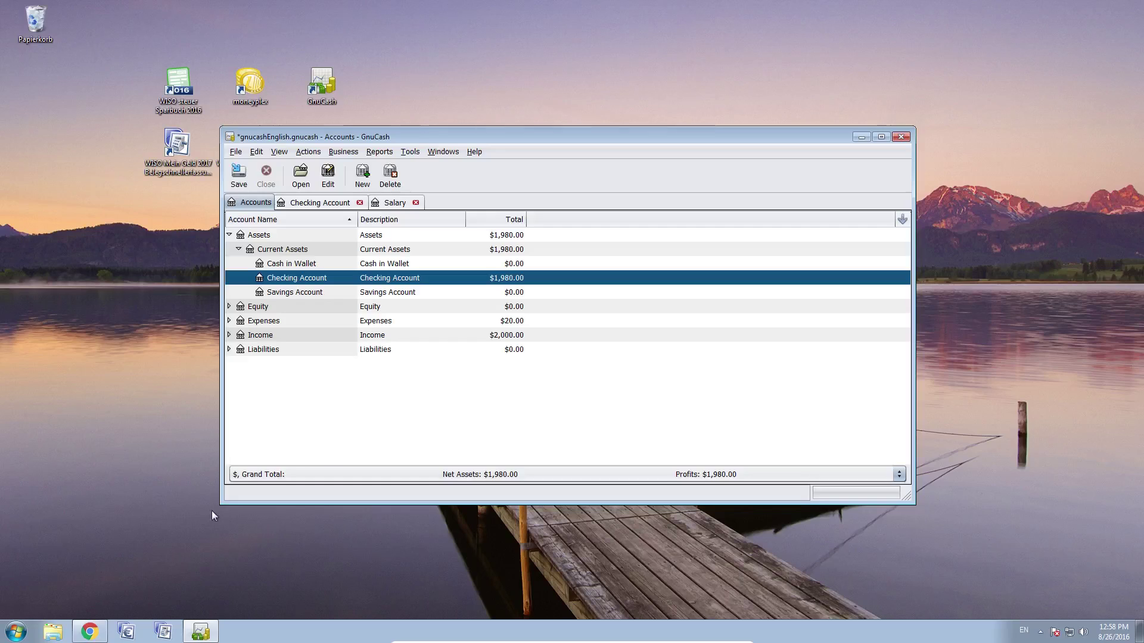
Switch to Chrome, look up the Bank of America entry on the OFX Home site, and return to GnuCash
click(90, 632)
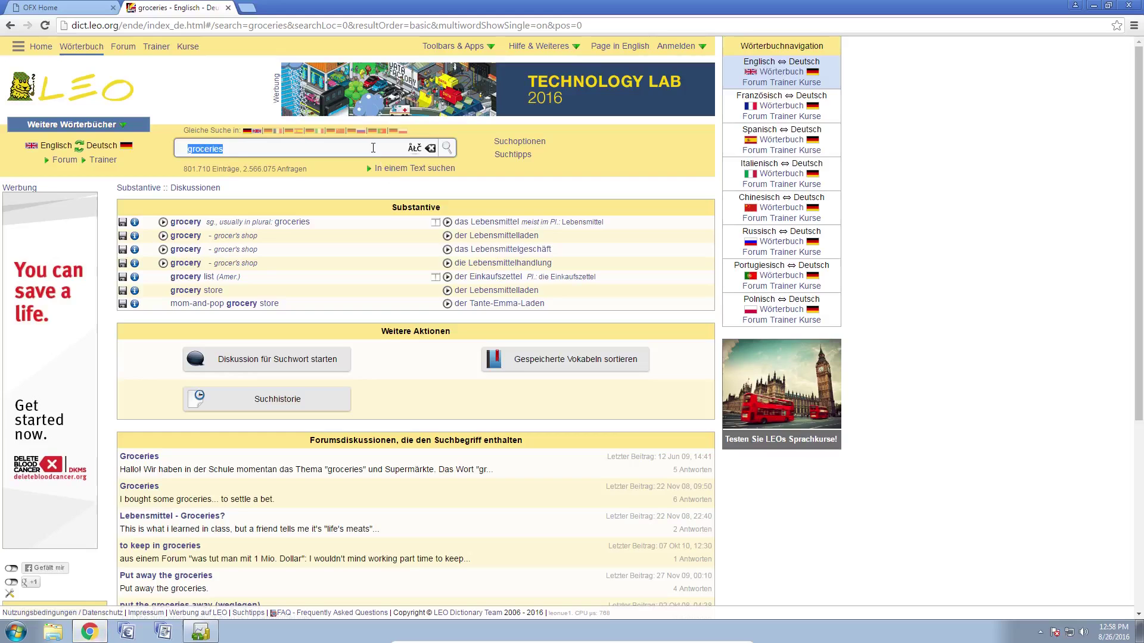
click(83, 8)
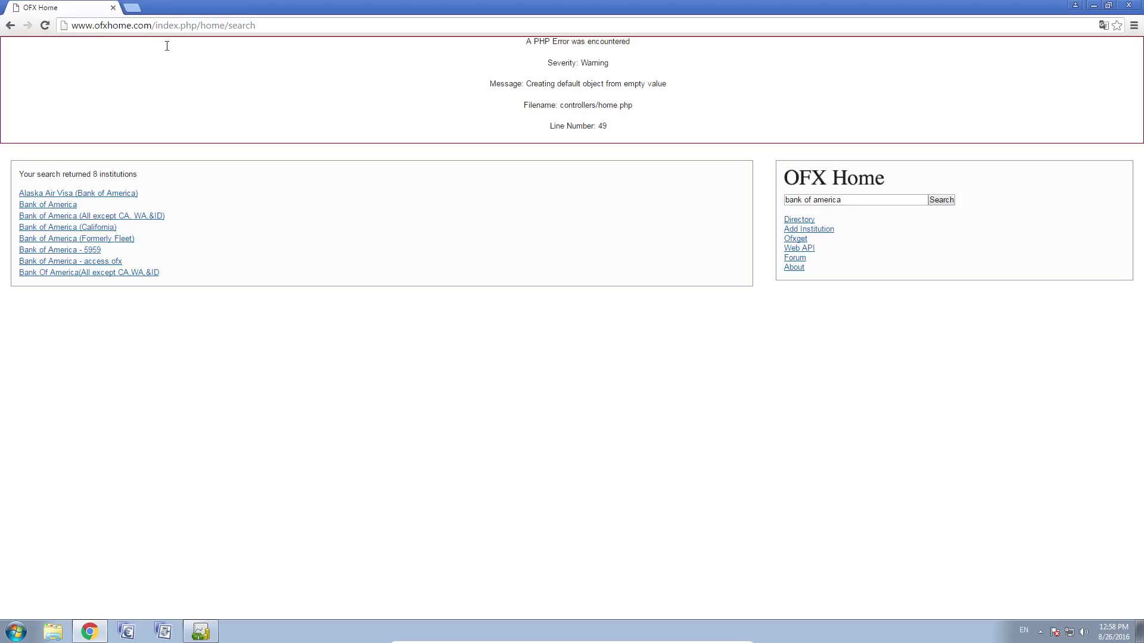
click(864, 200)
click(863, 203)
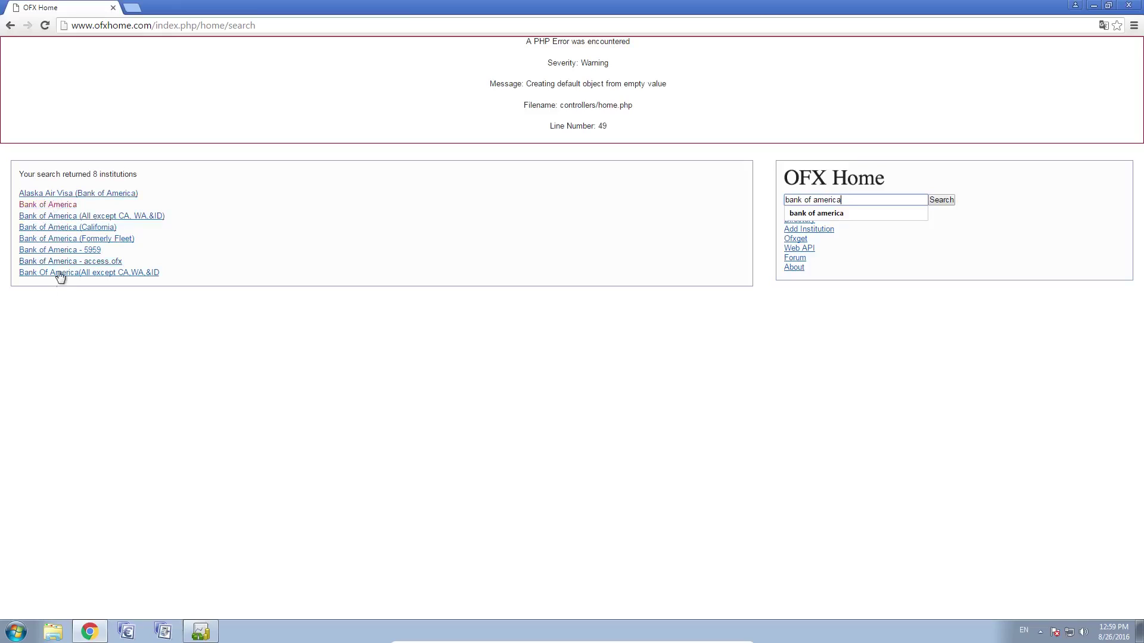
click(67, 205)
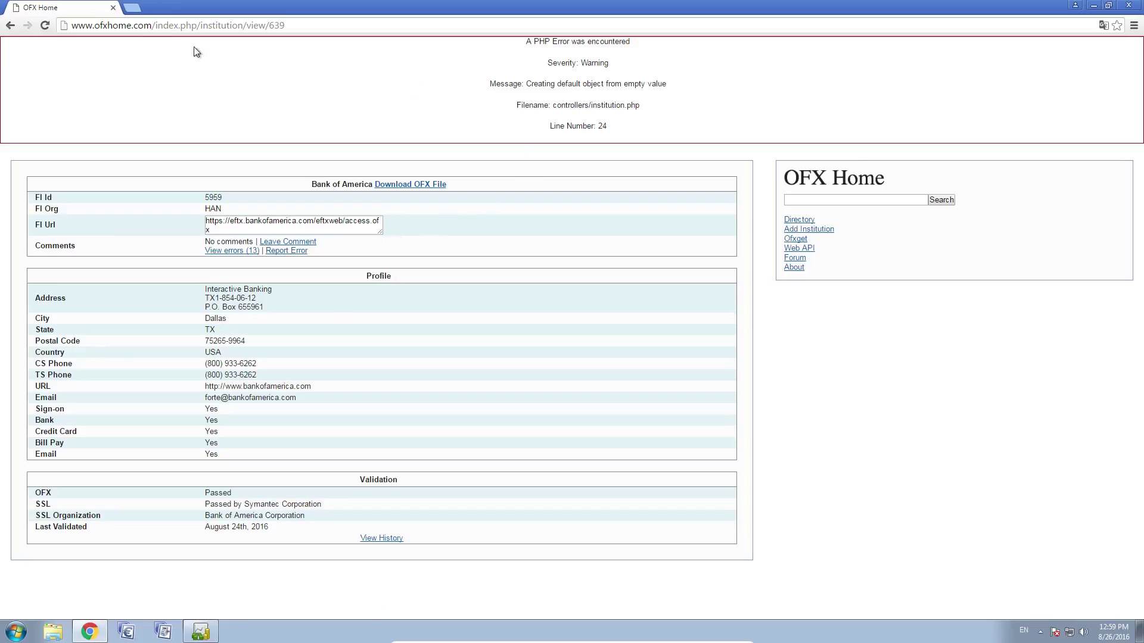
click(94, 26)
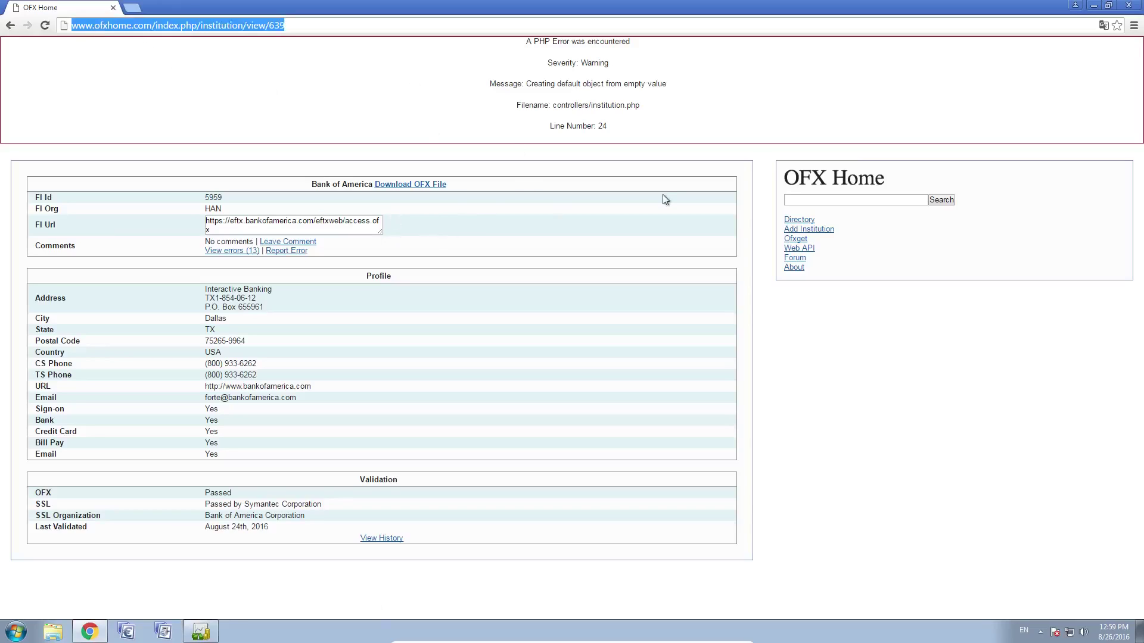
click(1094, 5)
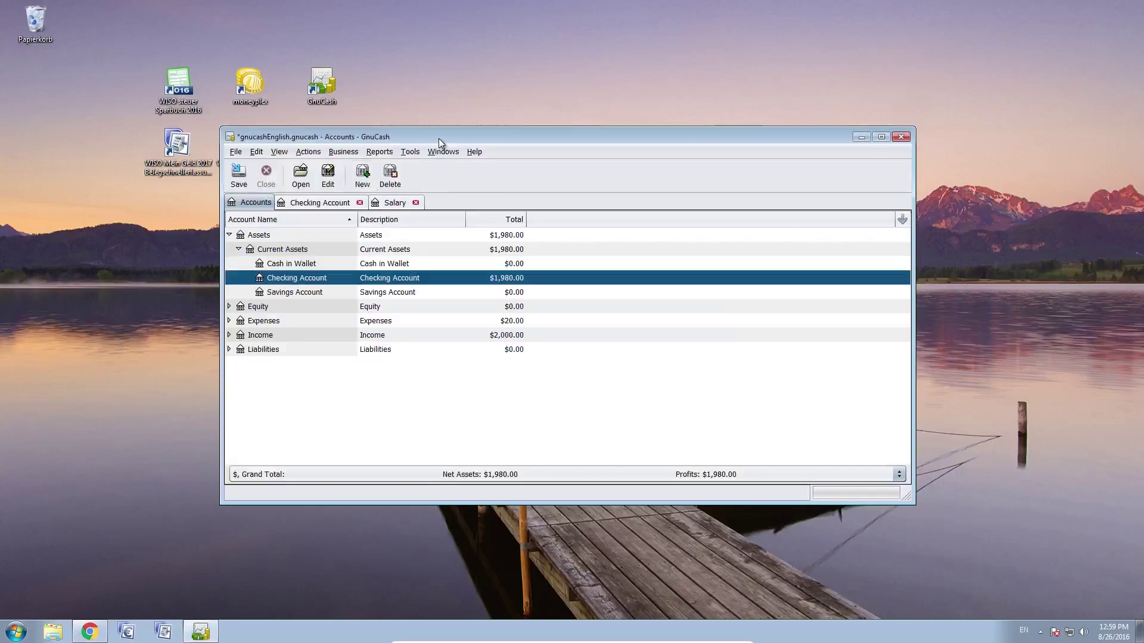
Start the AqBanking Wizard from the online banking setup and choose to always save the data file automatically
click(411, 151)
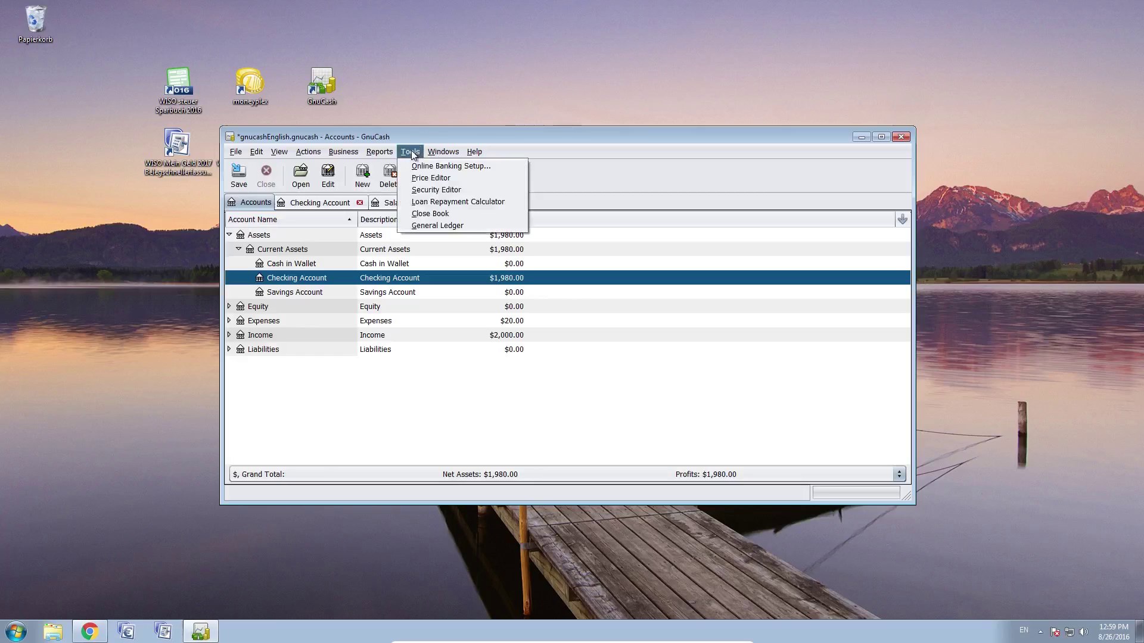
click(448, 167)
drag(403, 131, 496, 136)
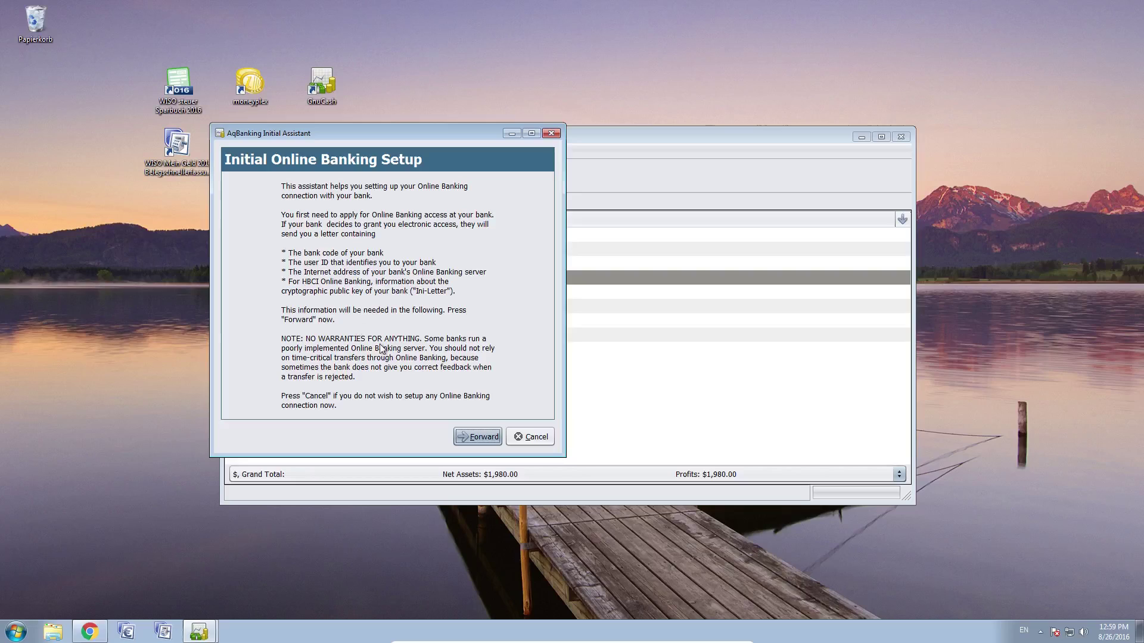
click(478, 437)
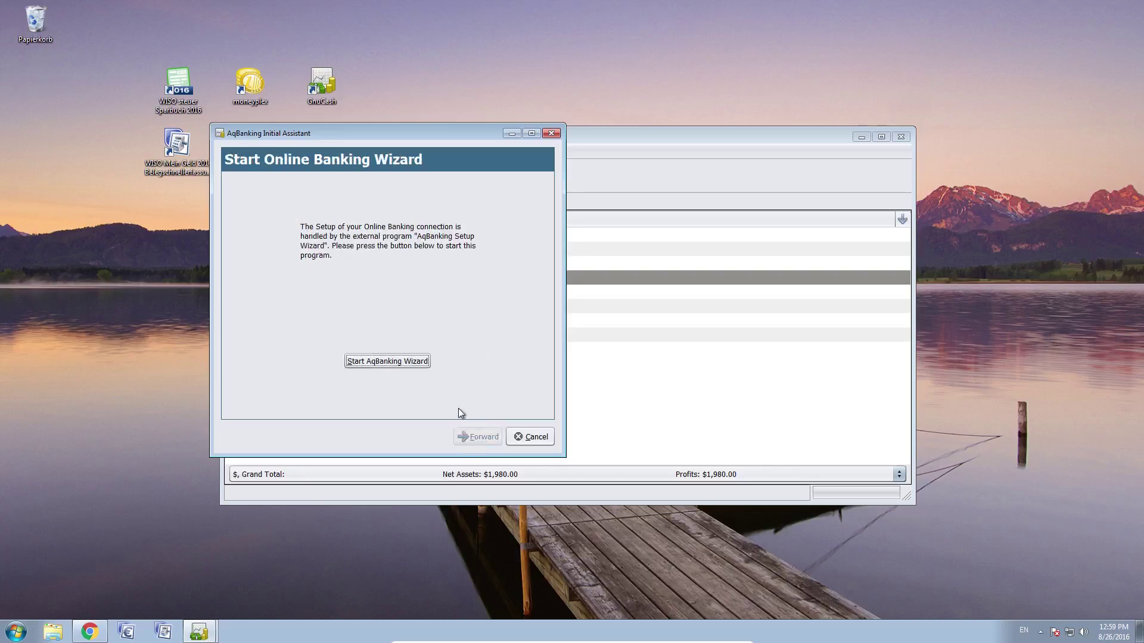
click(397, 361)
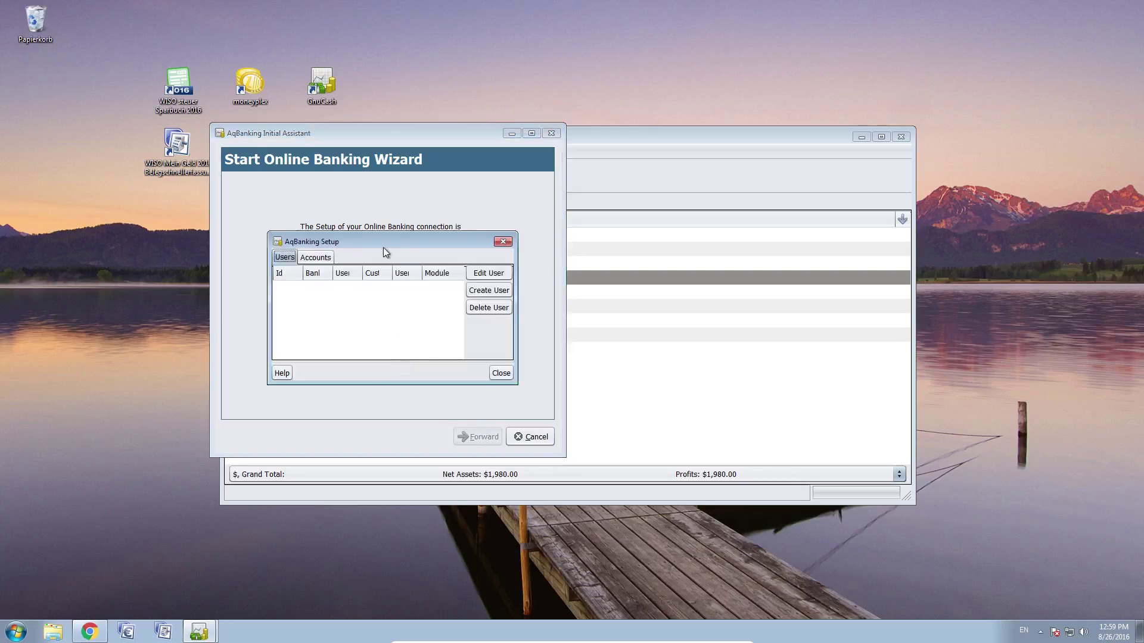
drag(373, 241, 370, 236)
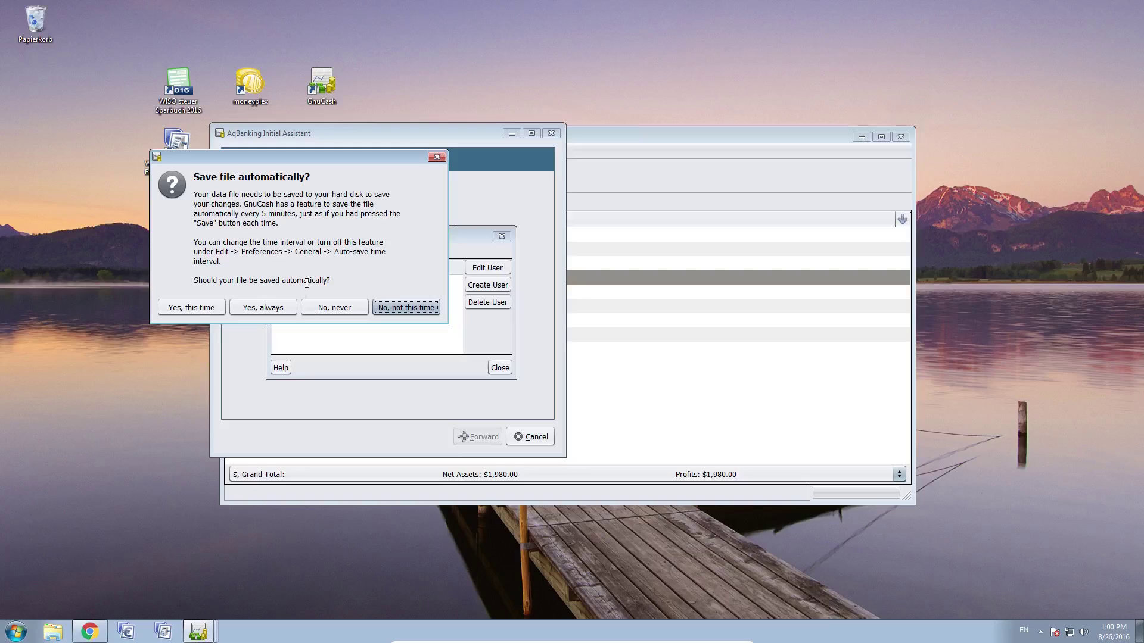
click(275, 308)
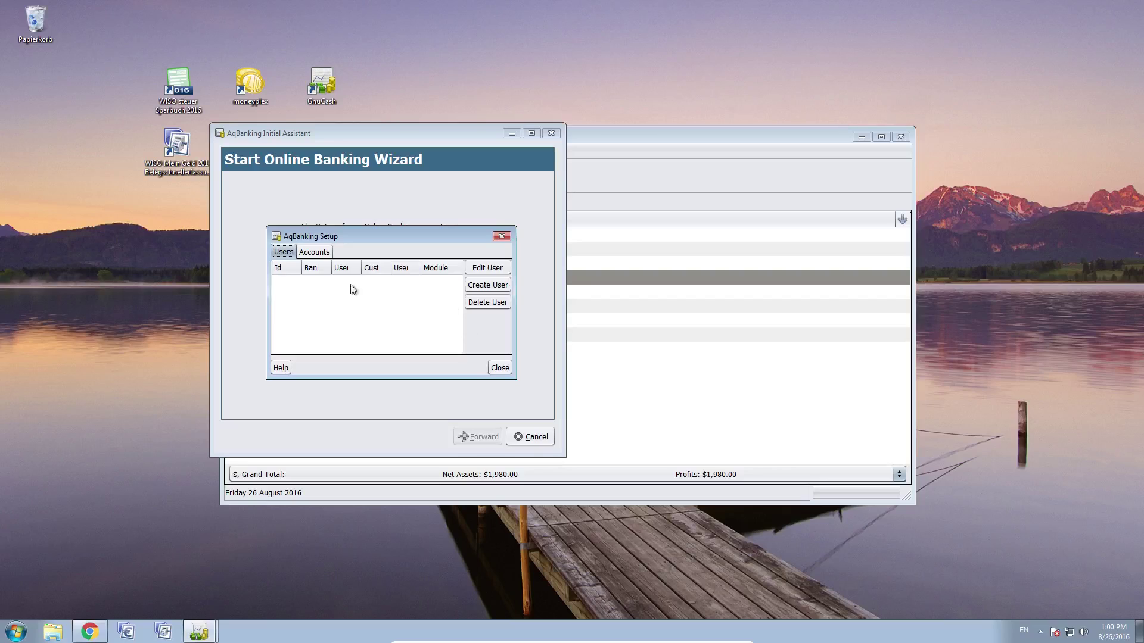
Begin creating an online banking user with the OFX-DirectConnect backend
click(488, 287)
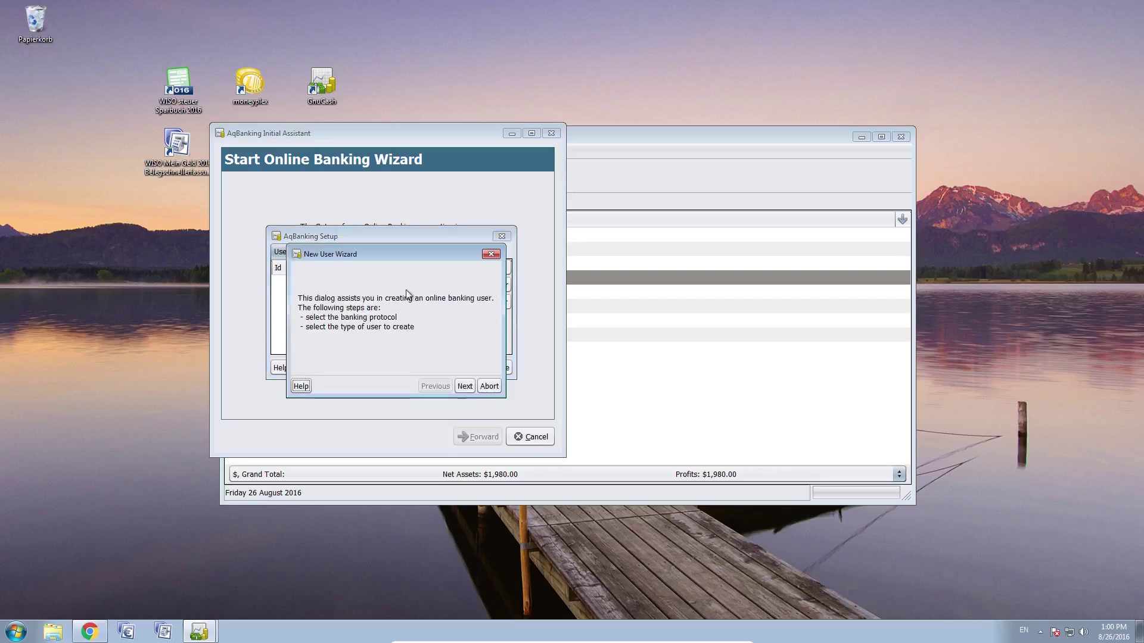
click(464, 386)
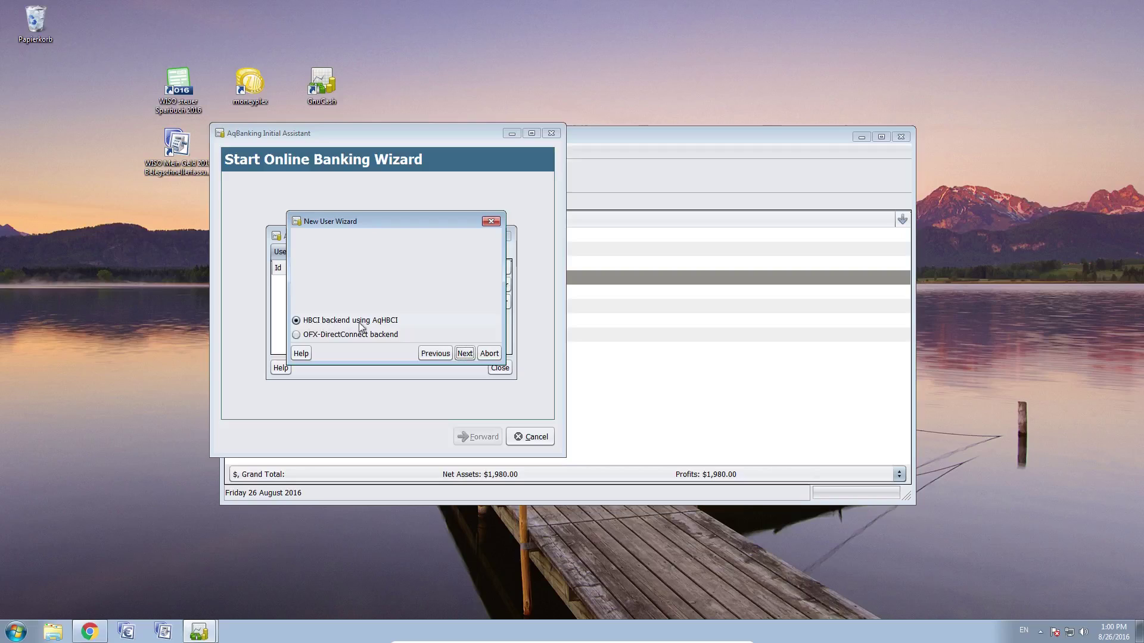
click(296, 335)
click(464, 354)
click(465, 354)
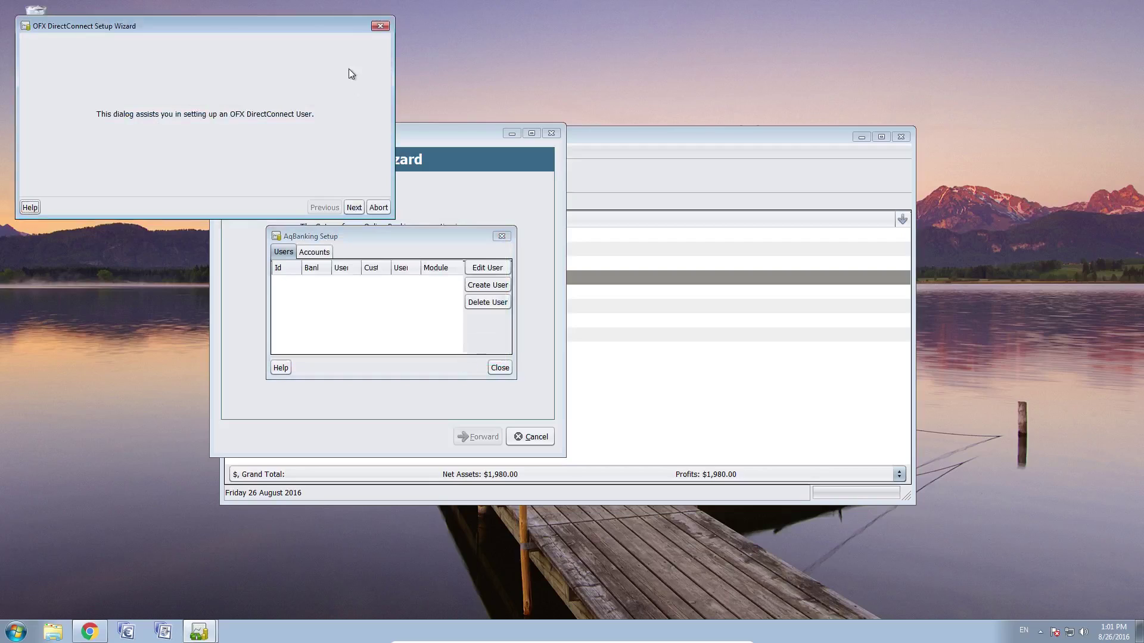
drag(316, 28, 516, 196)
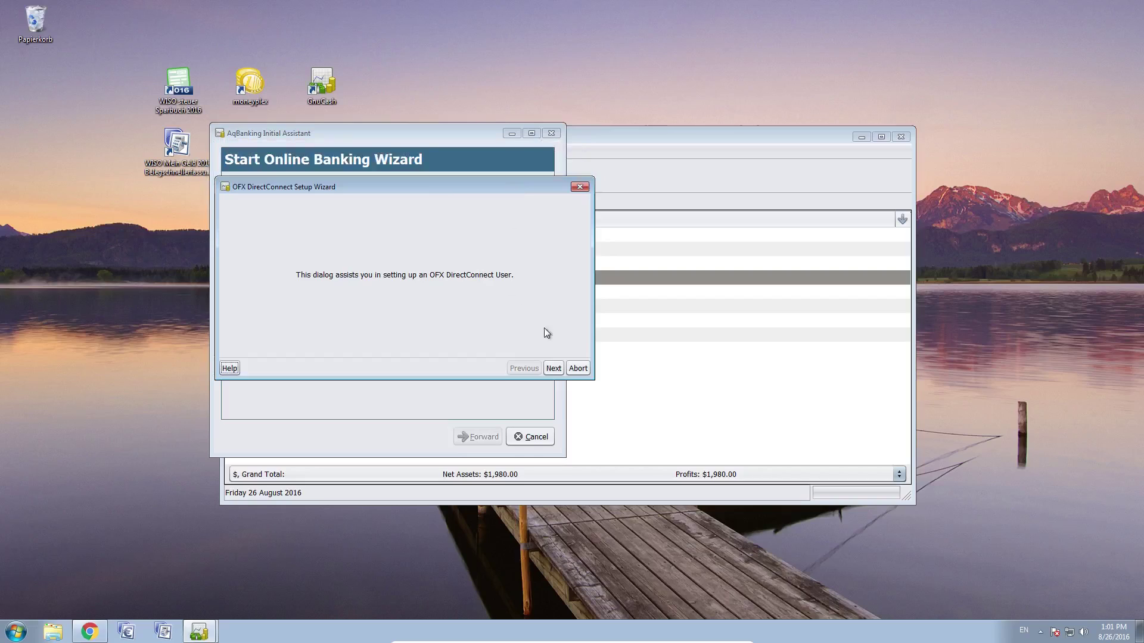
Search the known banks for "bank of" and choose Bank of America (639) for the OFX DirectConnect user
click(551, 368)
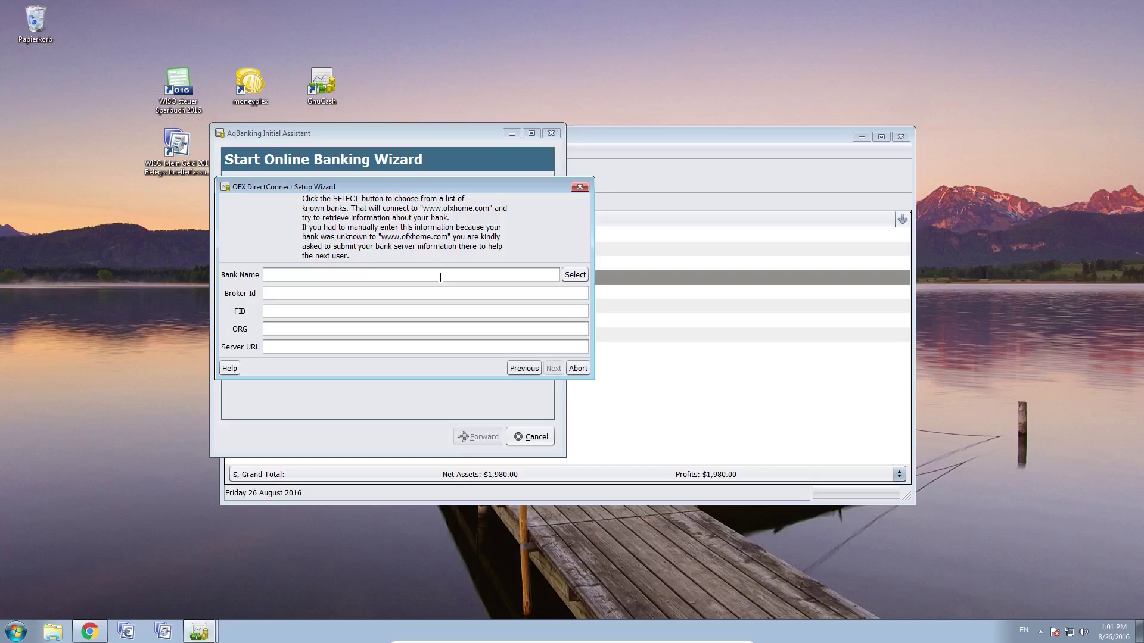
click(581, 275)
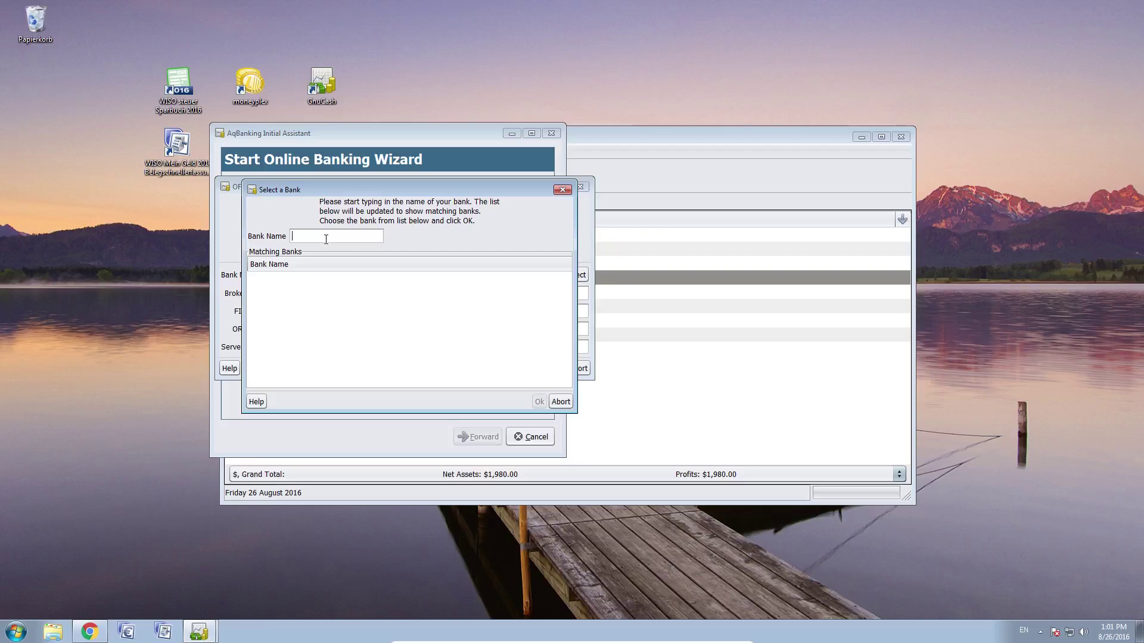
text(bank of)
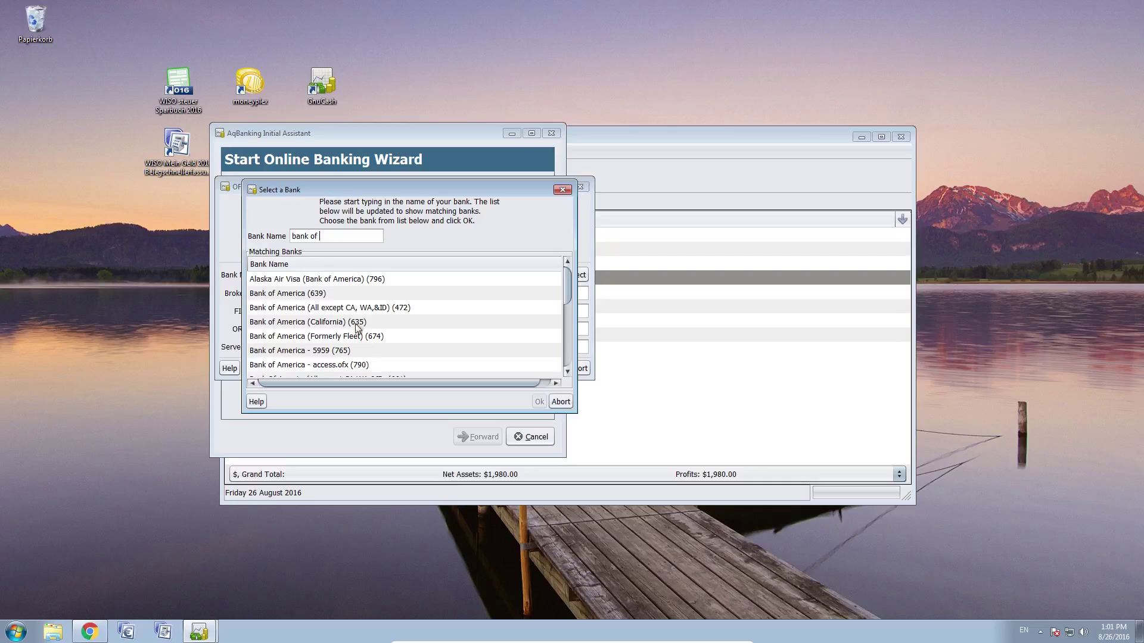
scroll(356, 325, down, 5)
scroll(356, 326, up, 5)
click(91, 631)
click(306, 293)
click(541, 401)
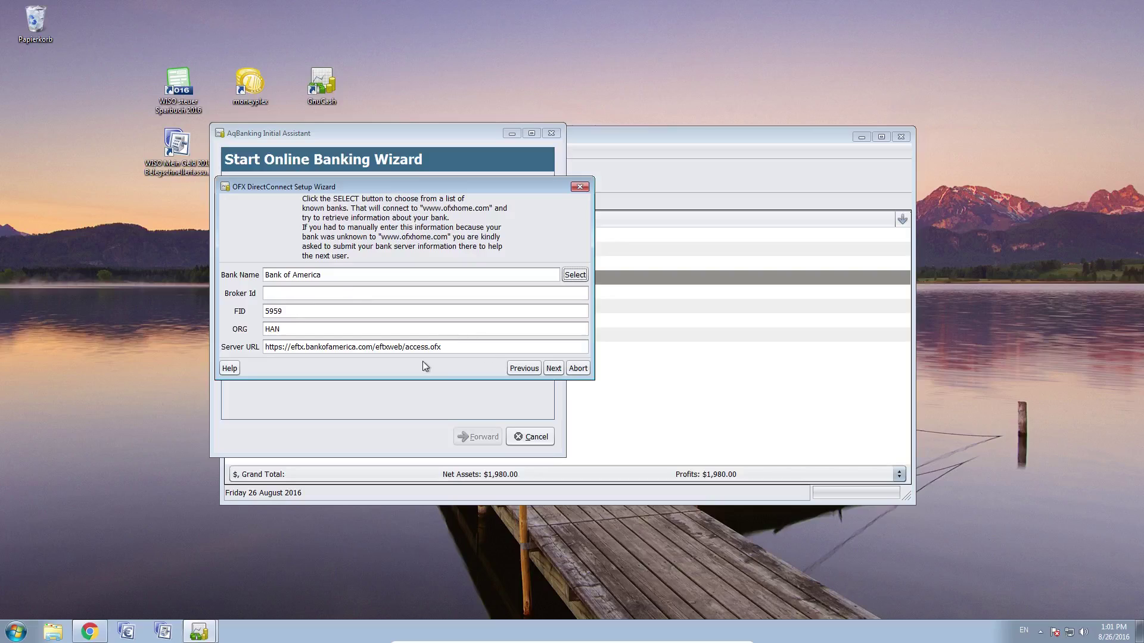
Examine the bank's server URL and the User Name, User Id and Client UID fields of the user settings
drag(442, 346, 238, 351)
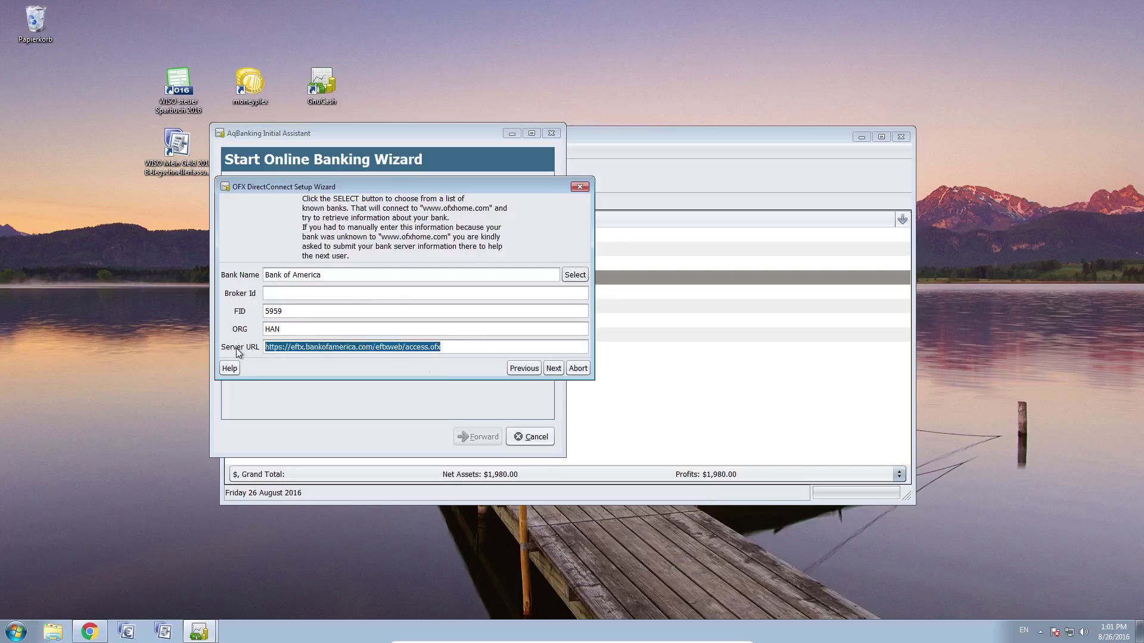
click(326, 348)
click(268, 346)
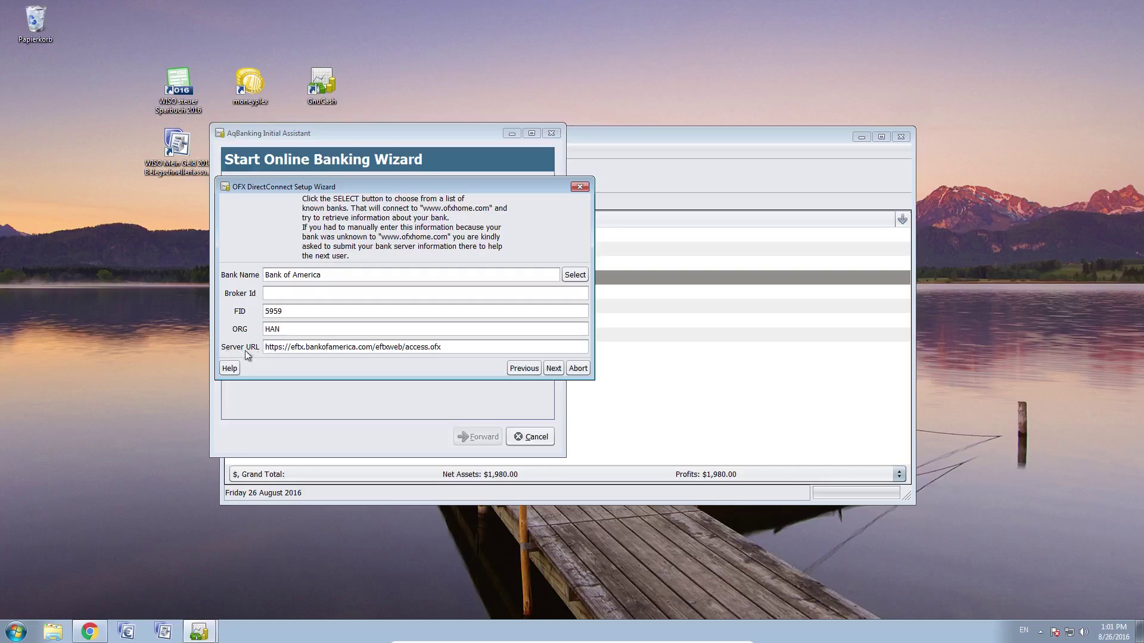
click(551, 369)
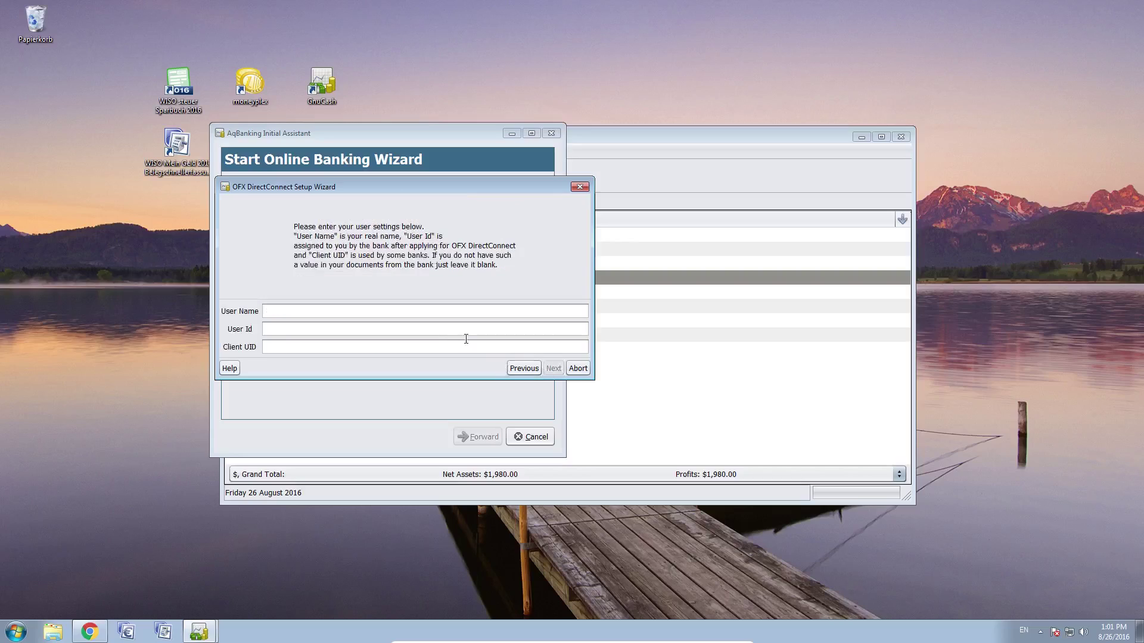
click(278, 331)
click(283, 349)
click(296, 310)
drag(340, 186, 334, 190)
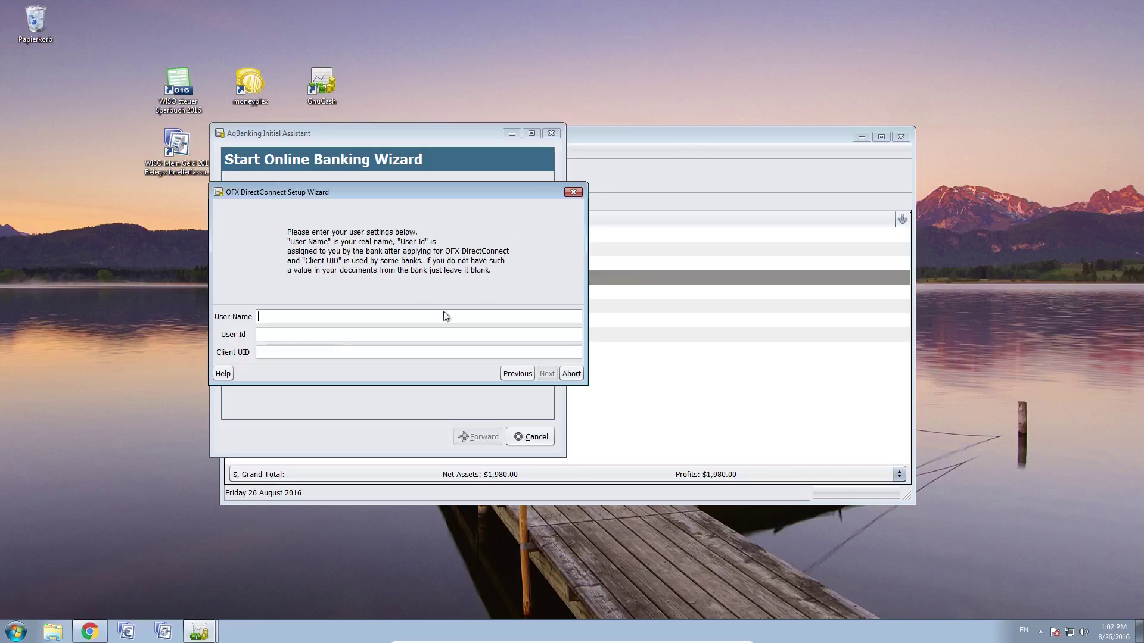
Go back to the start of the OFX DirectConnect setup and abort it
click(510, 377)
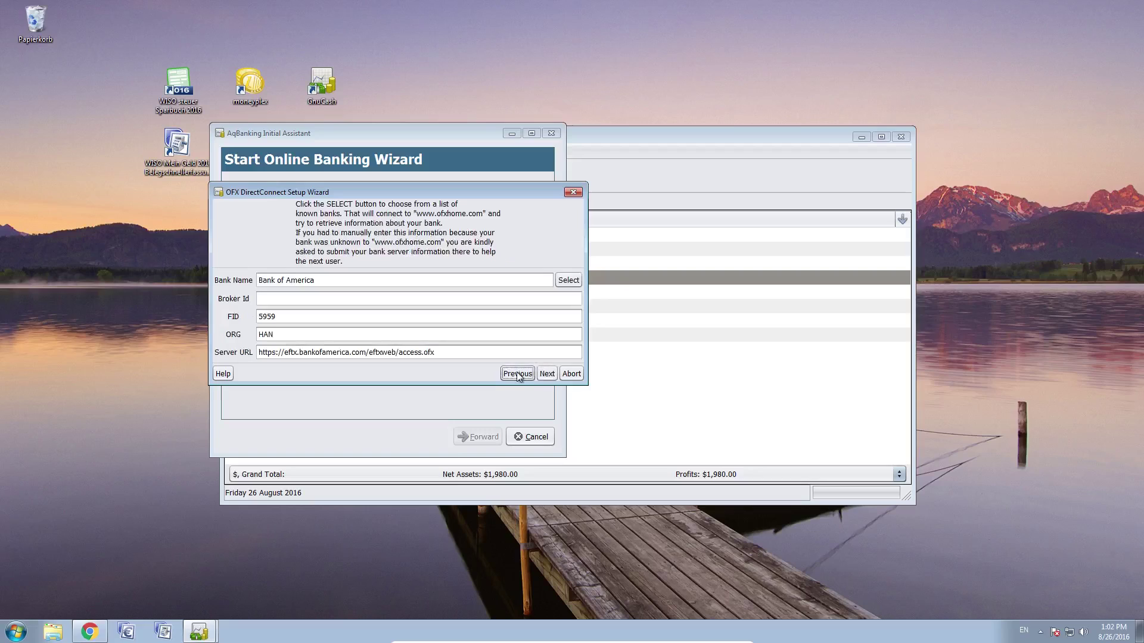
click(508, 376)
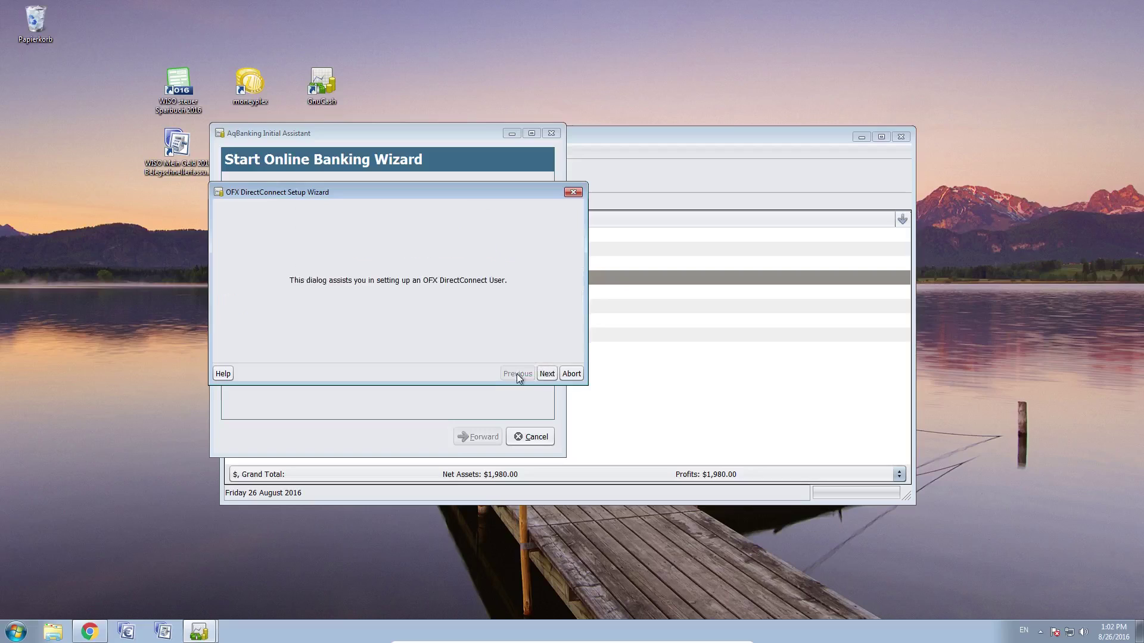
click(570, 373)
Begin creating an online banking user with the HBCI backend, using the PIN/TAN account setup mode
click(489, 285)
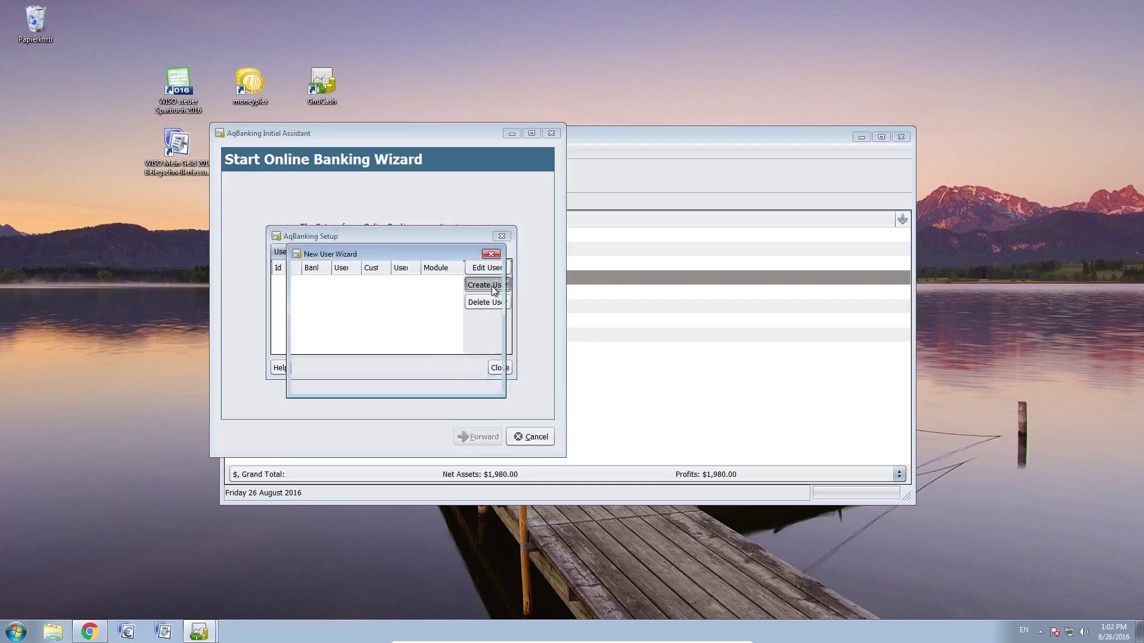
click(464, 387)
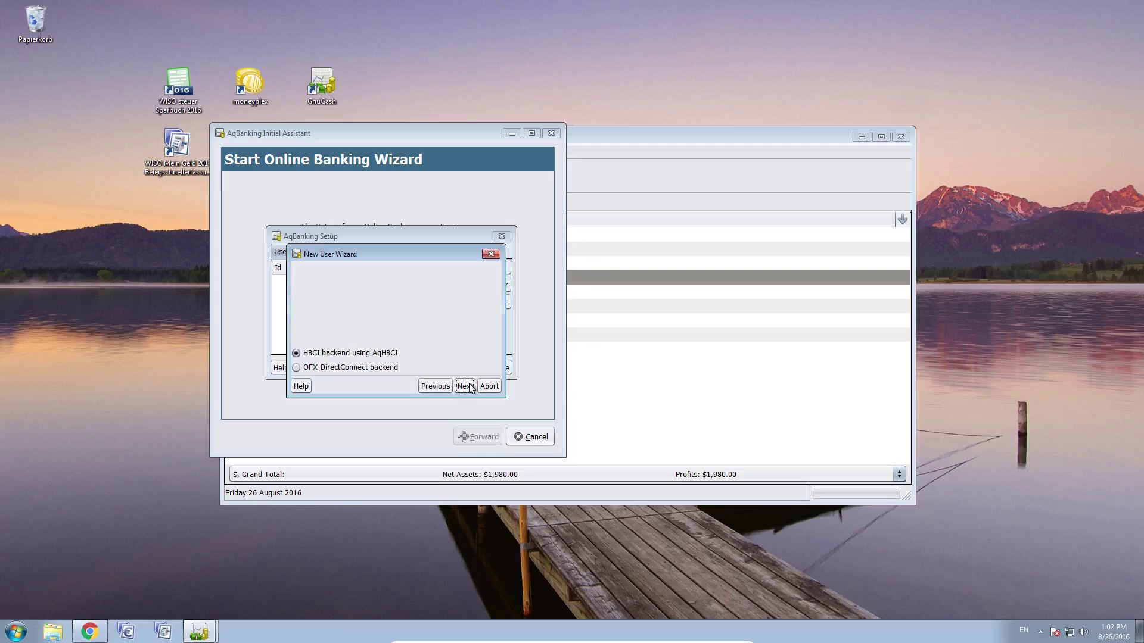
click(464, 387)
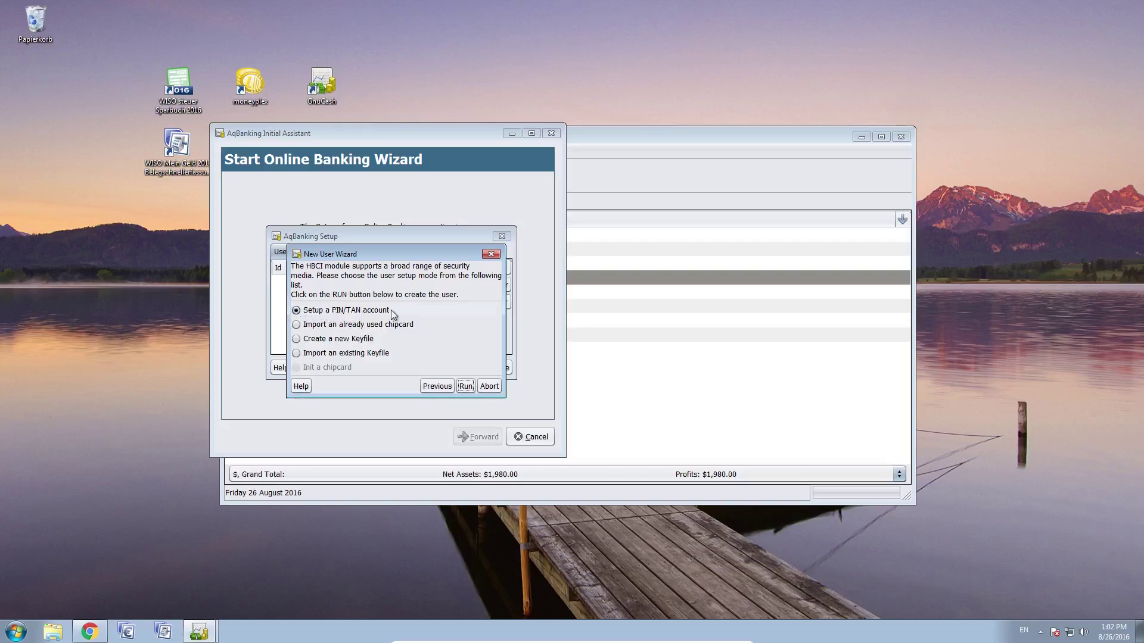
click(465, 386)
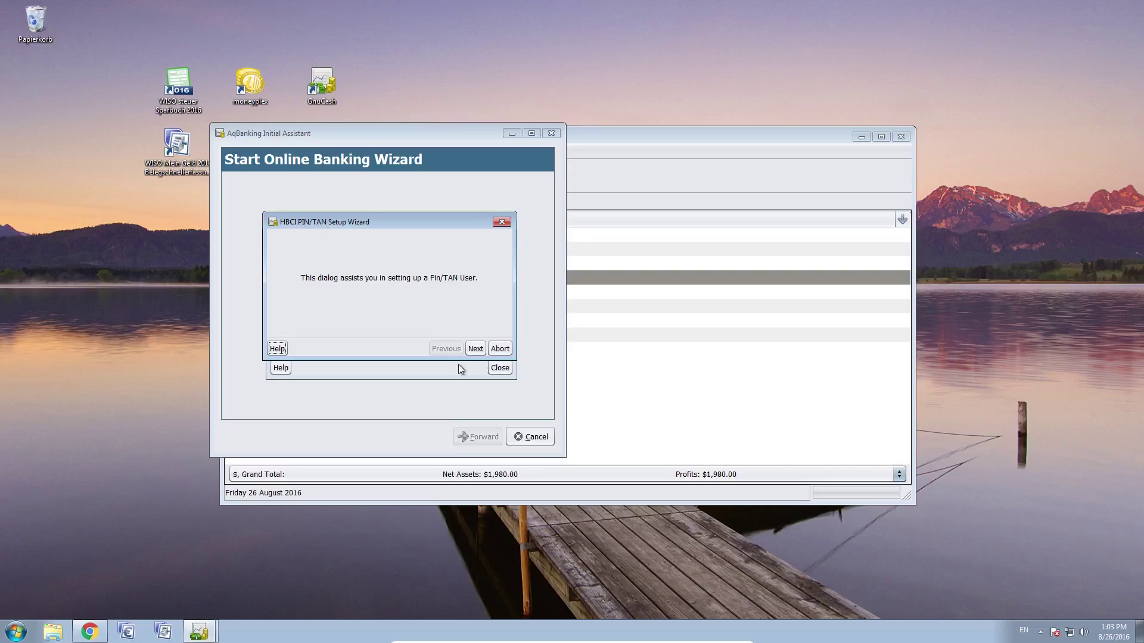
click(475, 349)
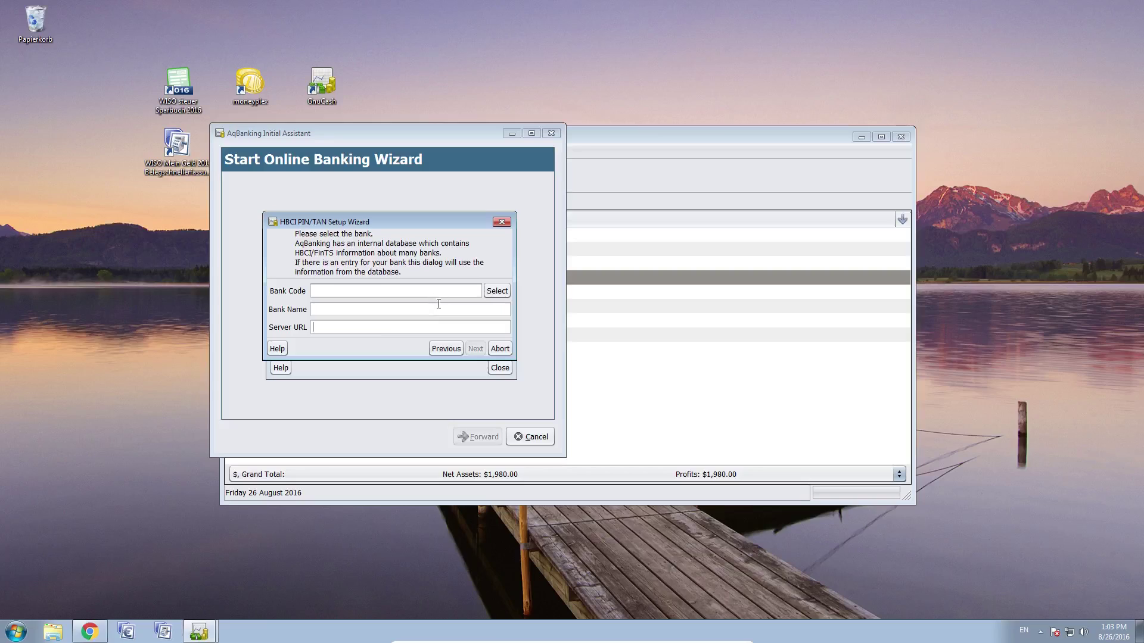
Search the banks by bank code 430 and choose Bundesbank in Bochum for the PIN/TAN user
click(501, 290)
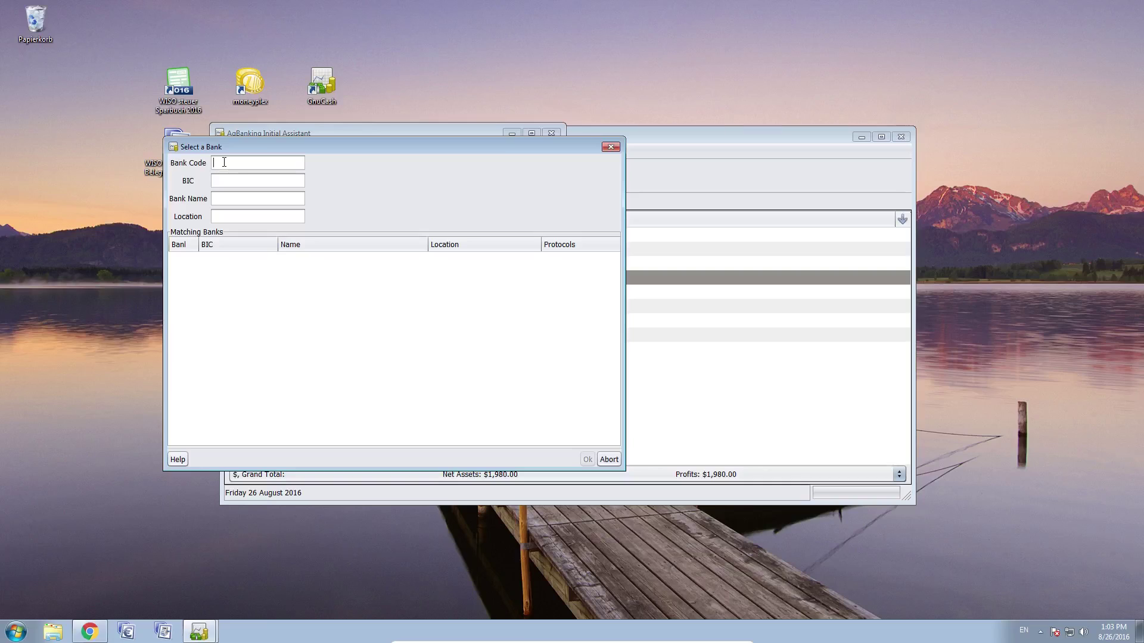
text(430)
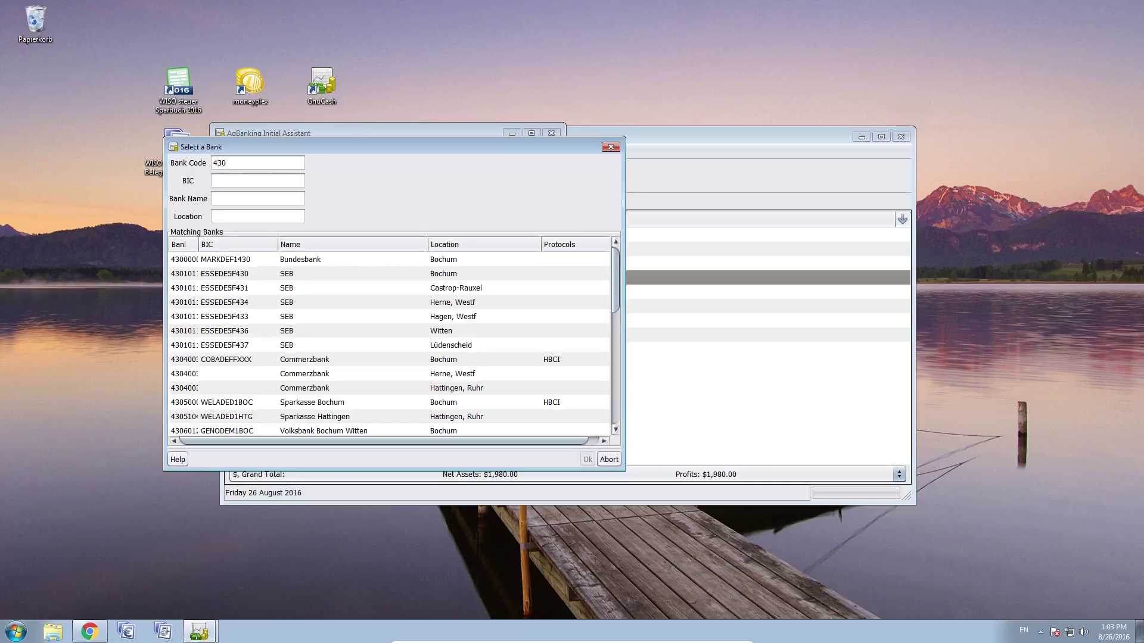
click(263, 257)
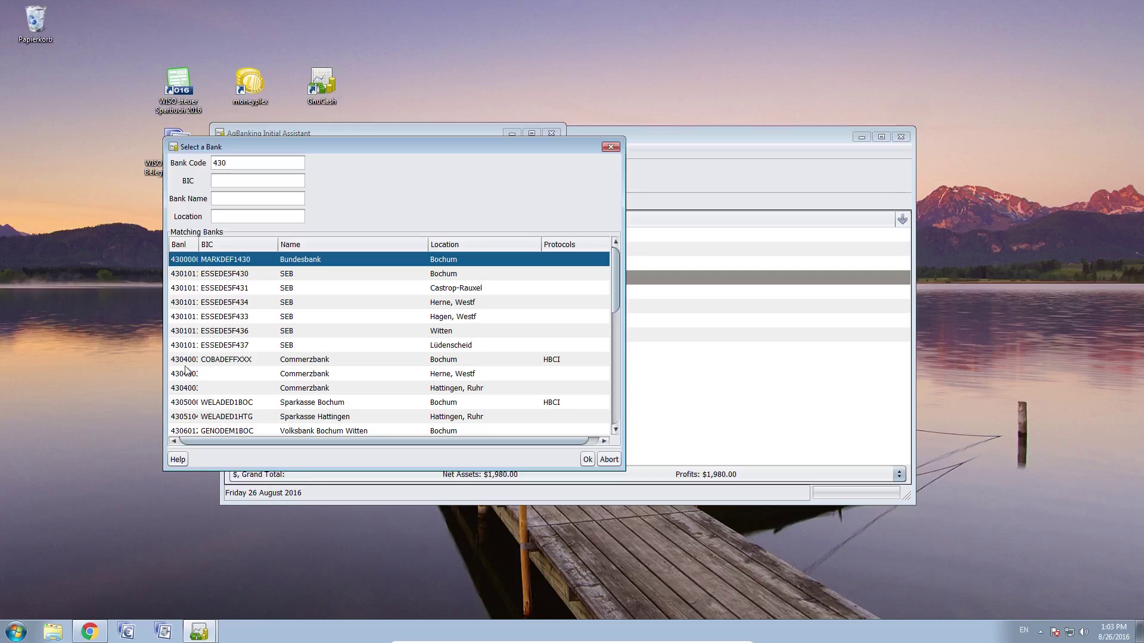
click(584, 460)
click(396, 331)
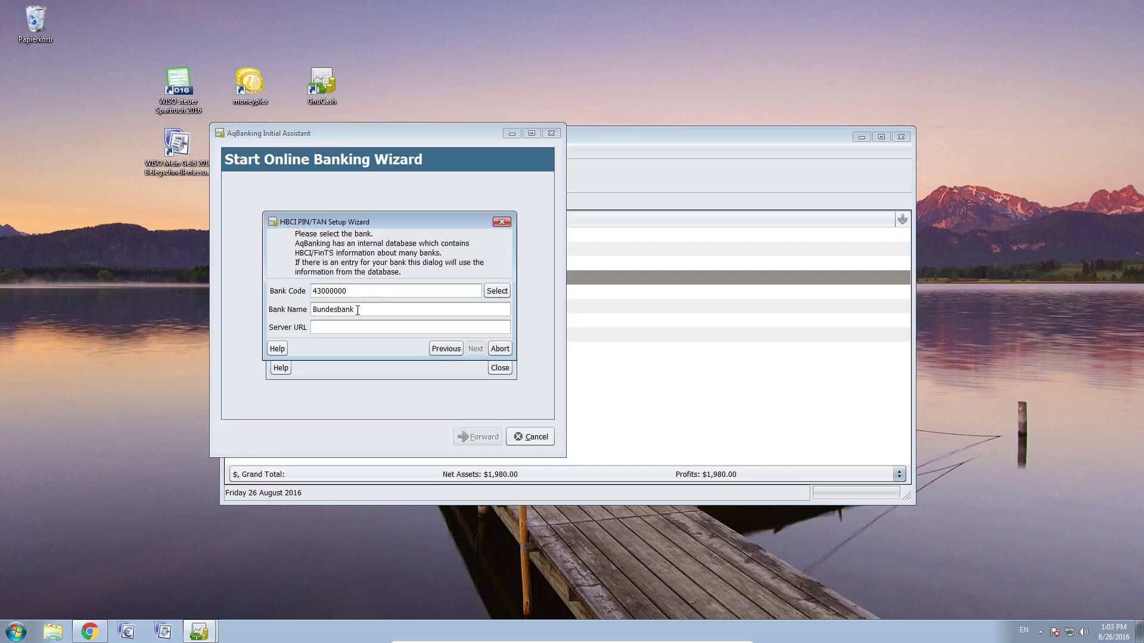
Abort the HBCI PIN/TAN setup and close both AqBanking Setup and the online banking assistant
double_click(317, 310)
click(330, 329)
click(499, 351)
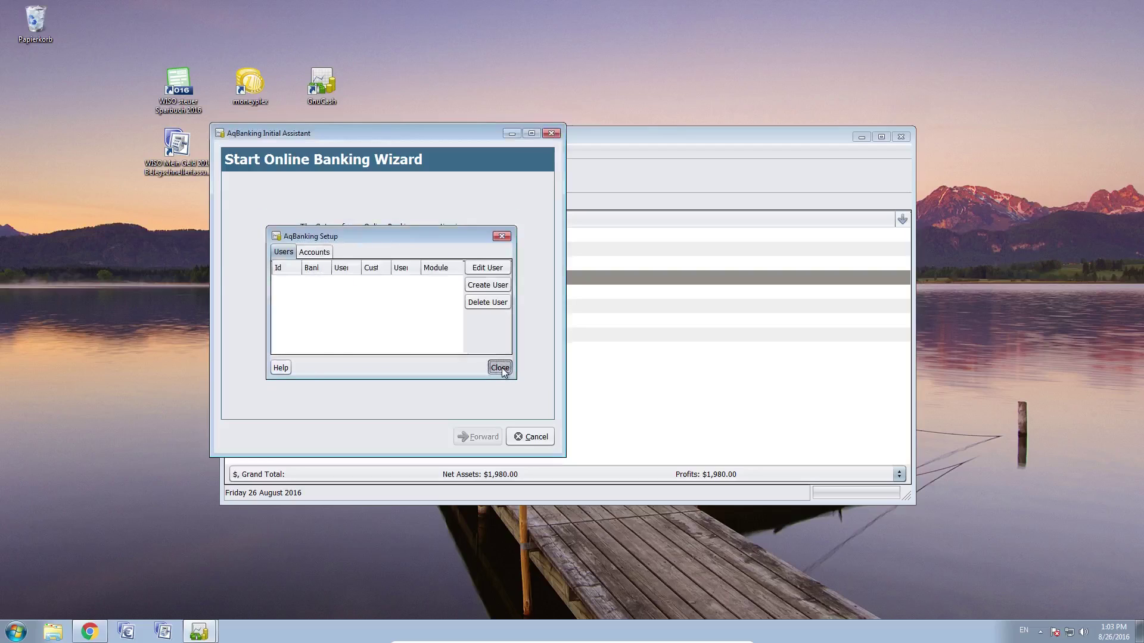
click(499, 369)
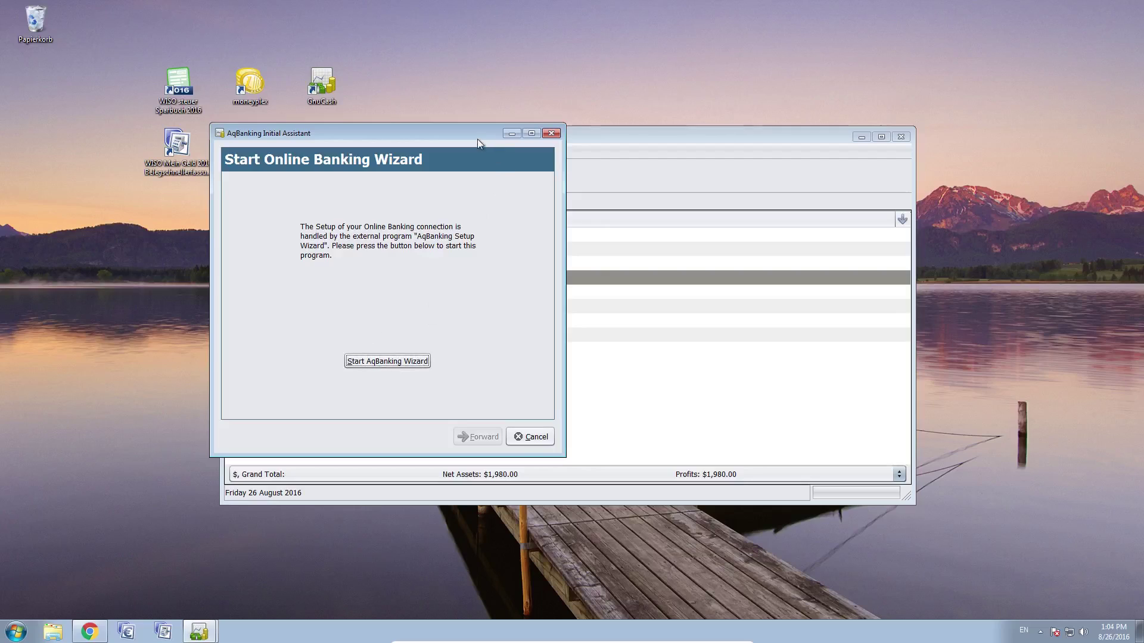
drag(478, 138, 667, 246)
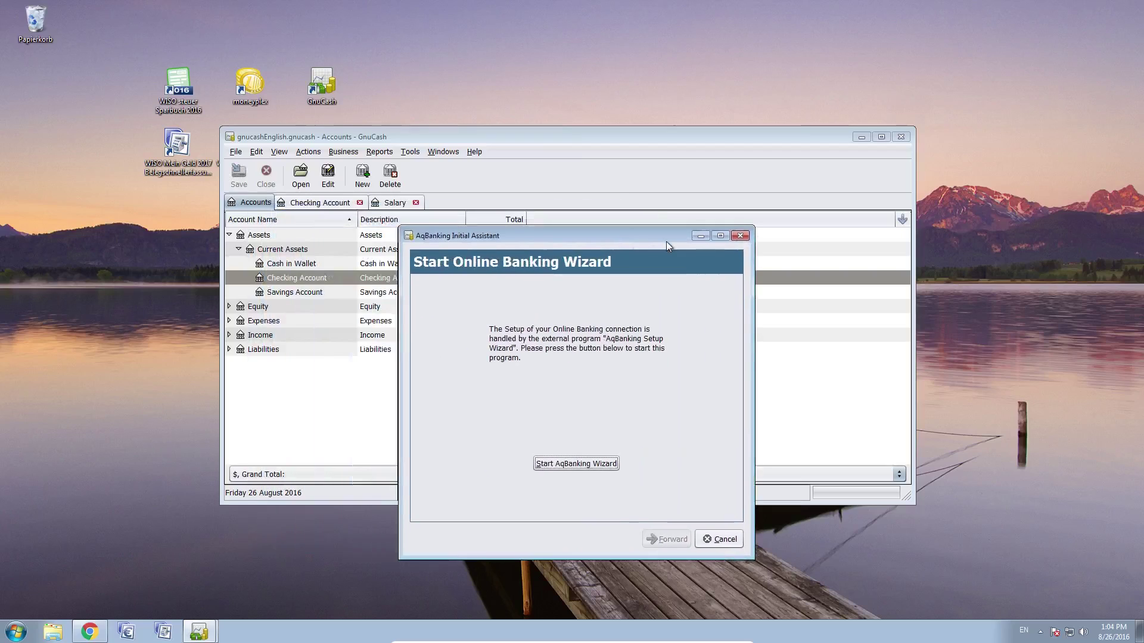
click(735, 237)
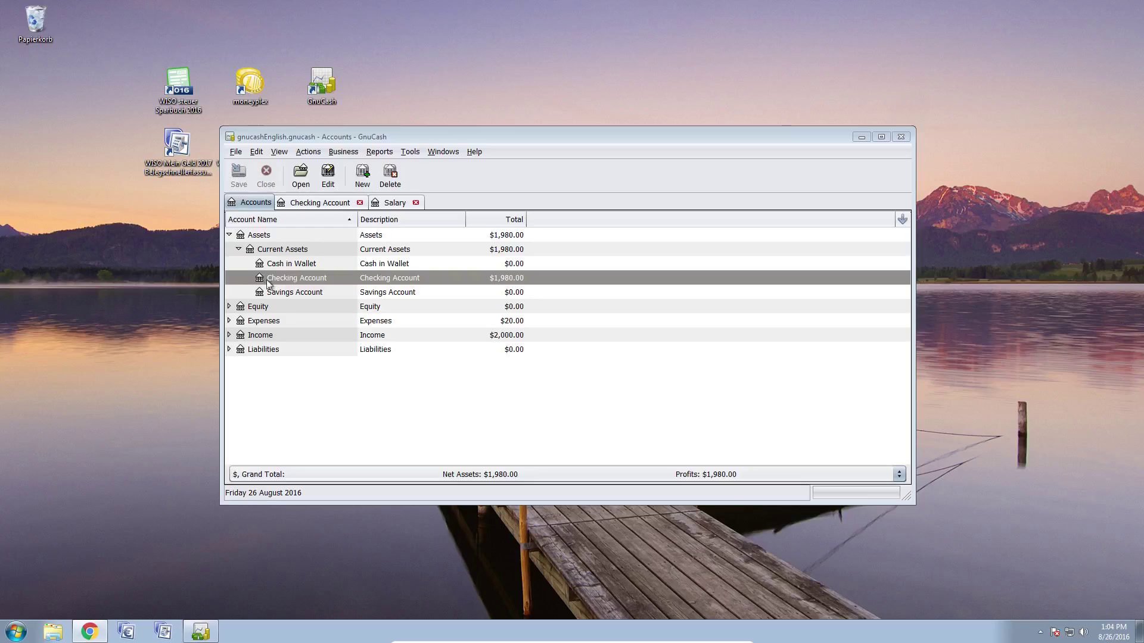
Select the Checking Account and examine the online actions offered for it
click(417, 151)
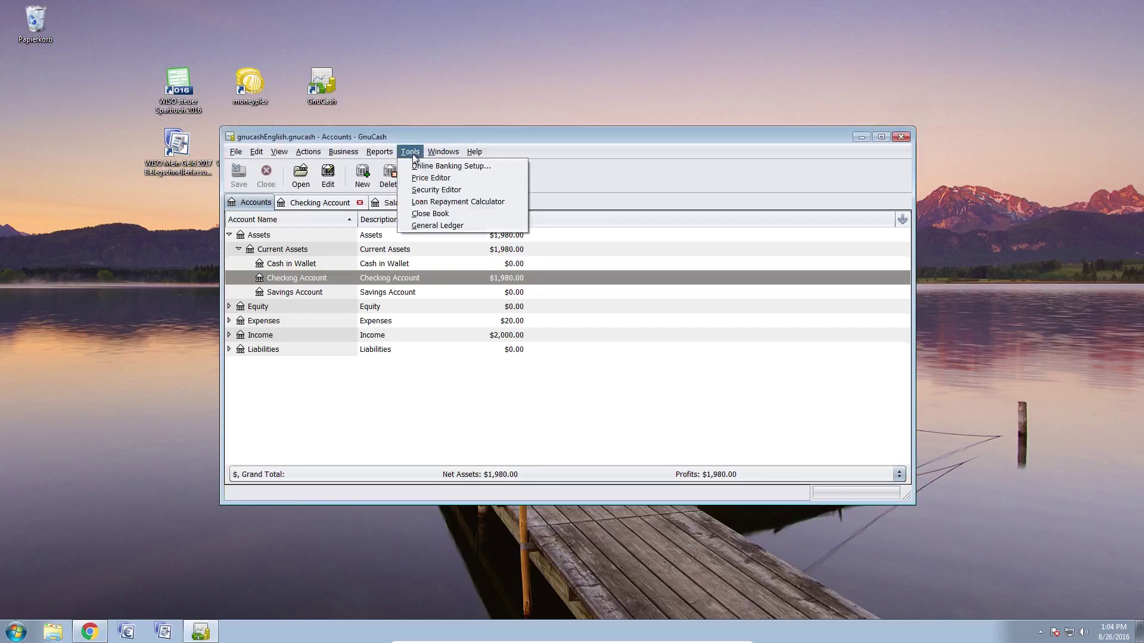
click(449, 134)
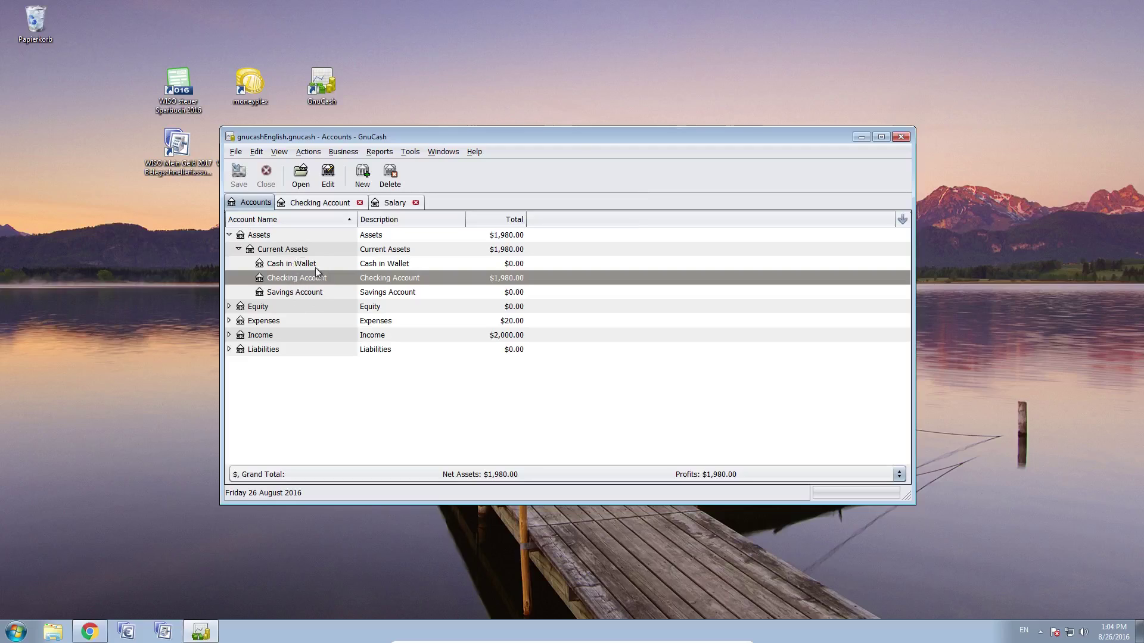
click(298, 277)
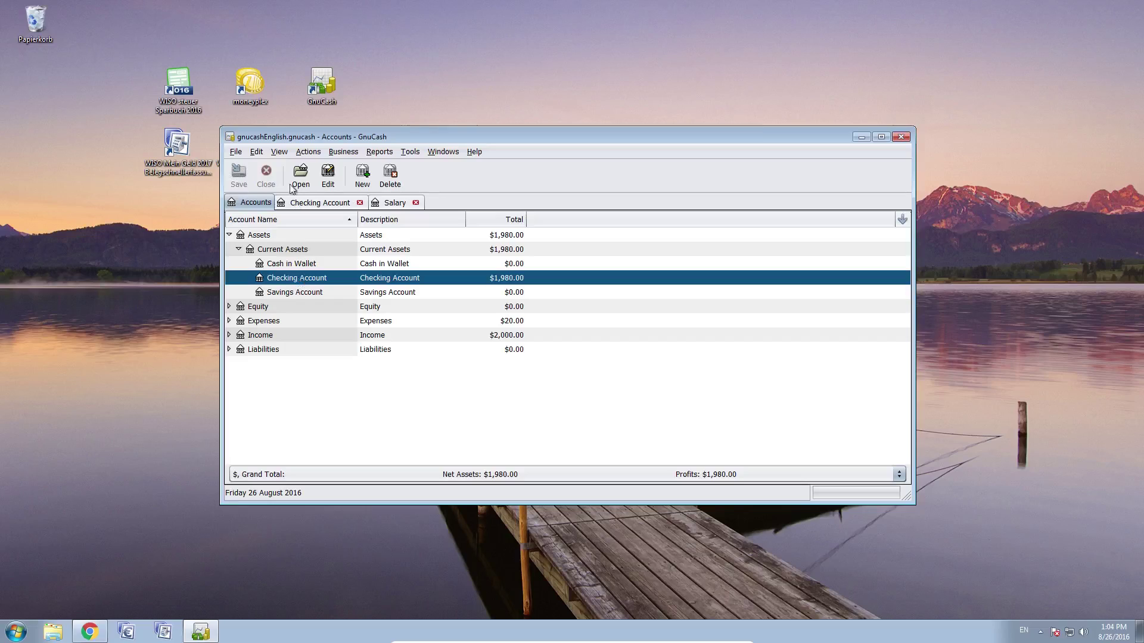
click(308, 152)
mouse_move(327, 169)
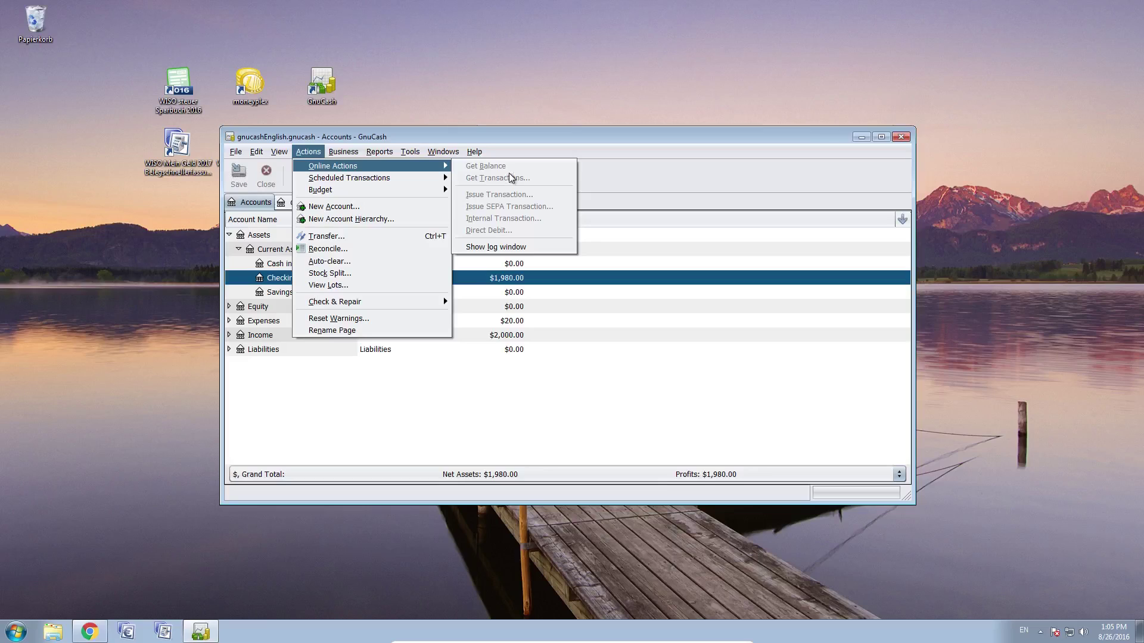
click(518, 144)
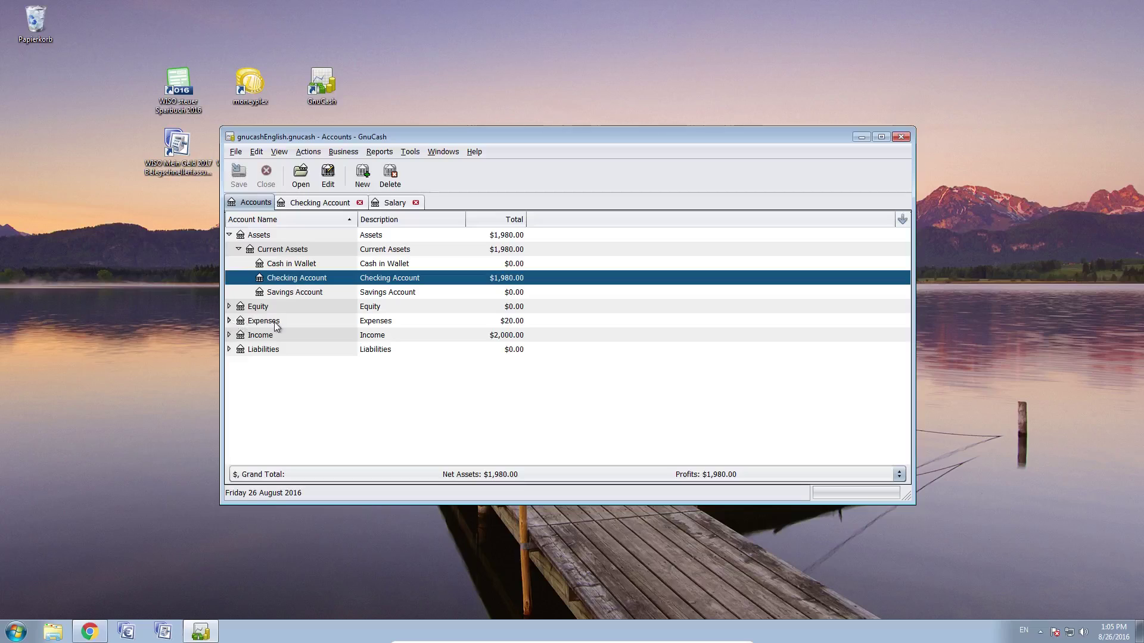
Open the Checking Account register and examine the transfer account choices for the PayCheck transaction
double_click(300, 279)
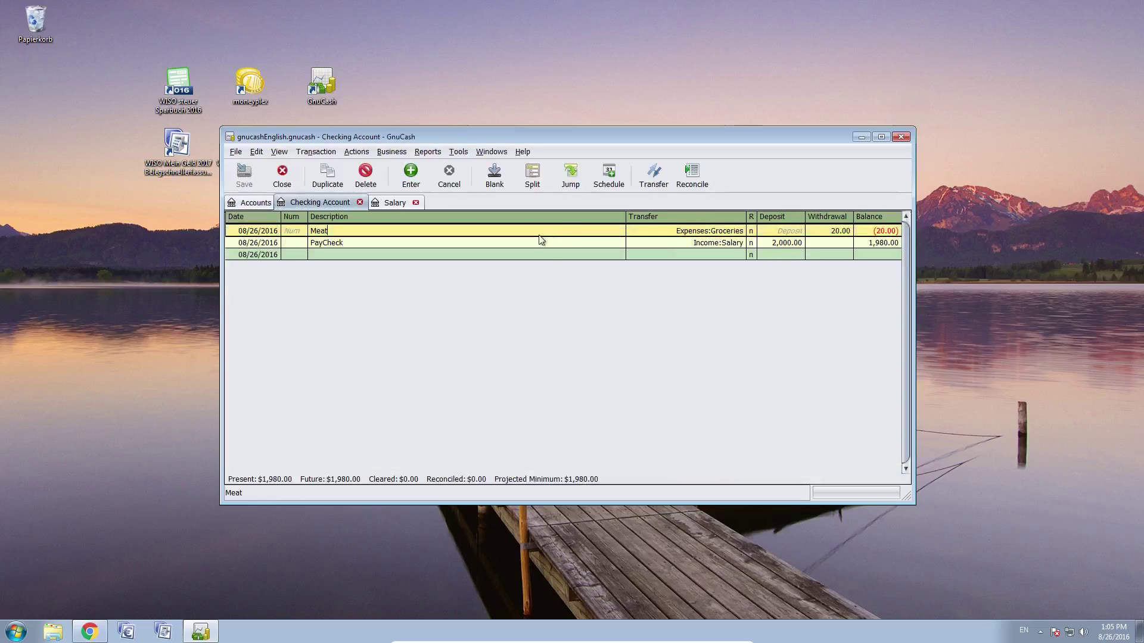
click(723, 242)
click(740, 242)
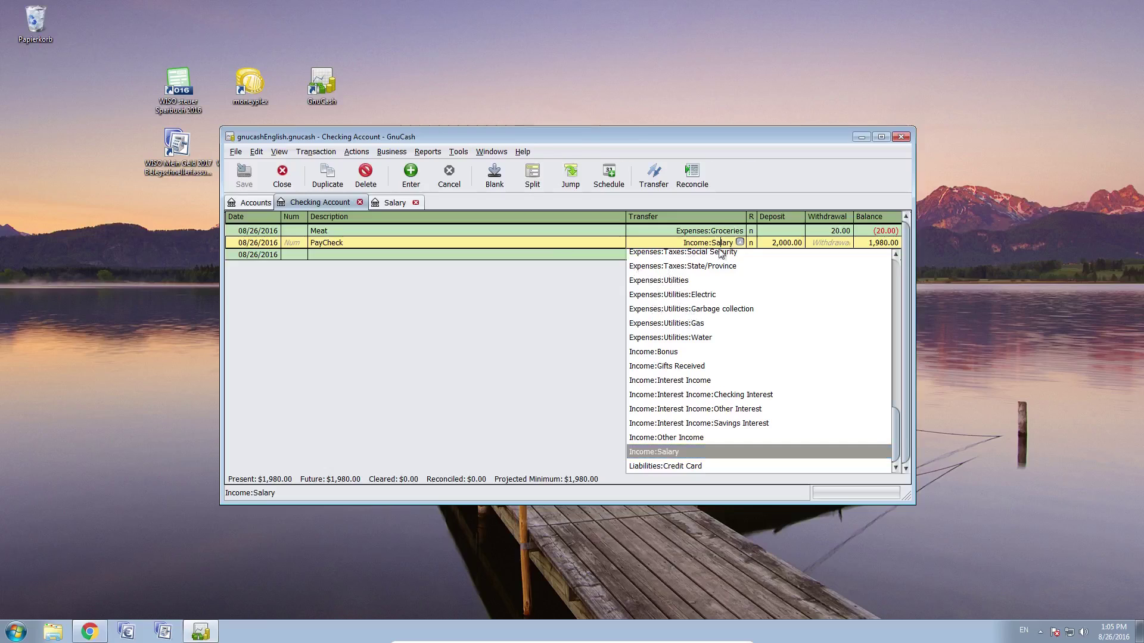
click(740, 243)
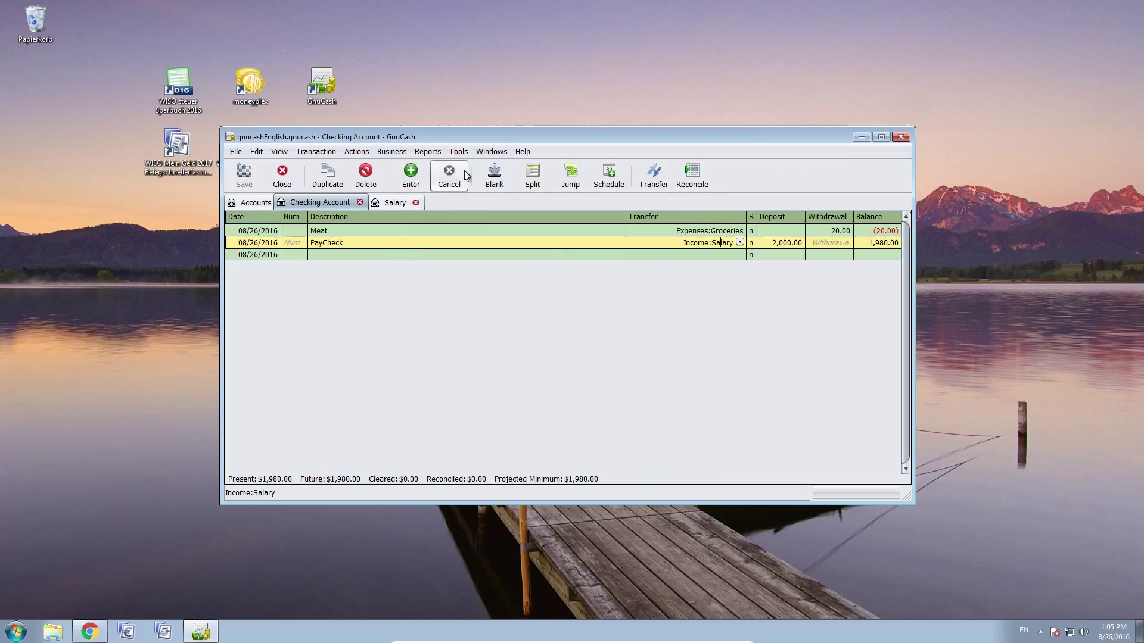
click(463, 154)
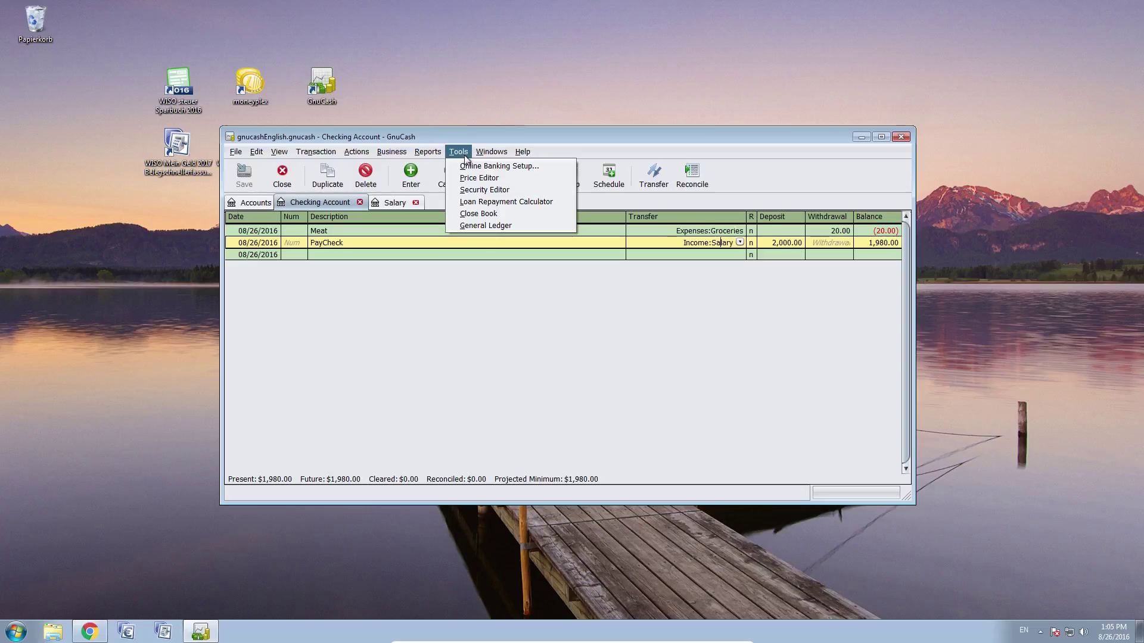
click(465, 157)
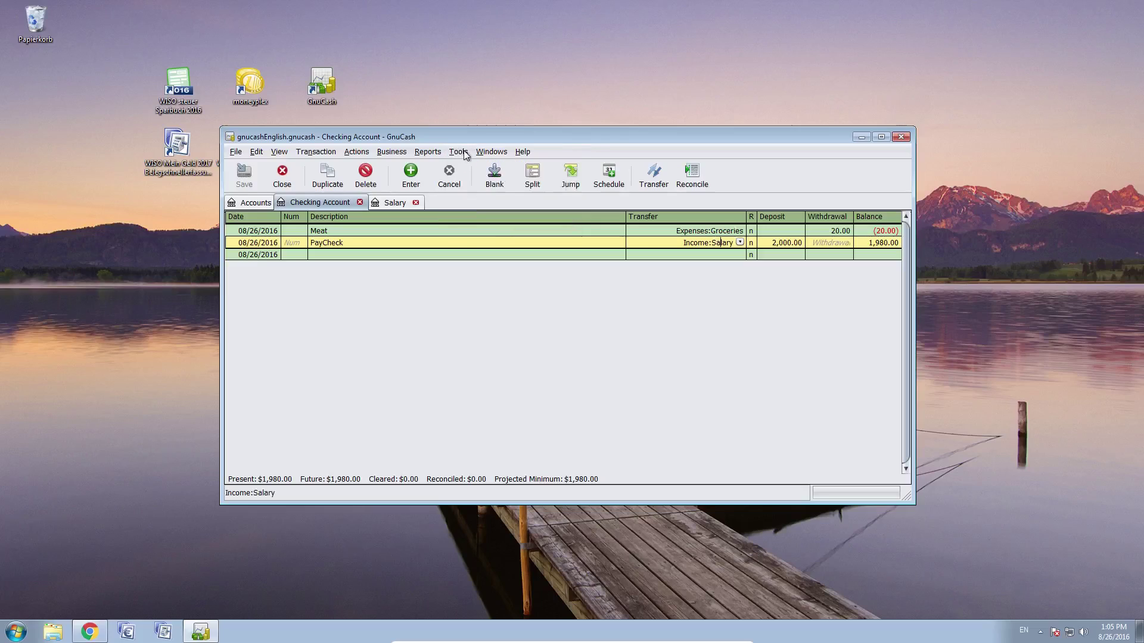
click(464, 154)
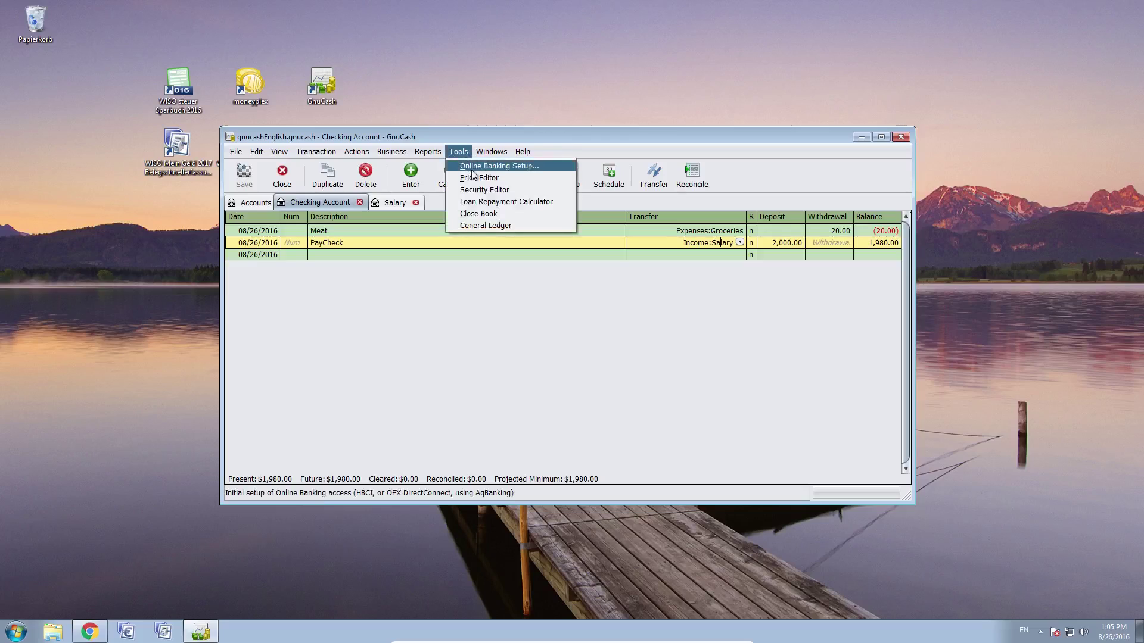
click(466, 142)
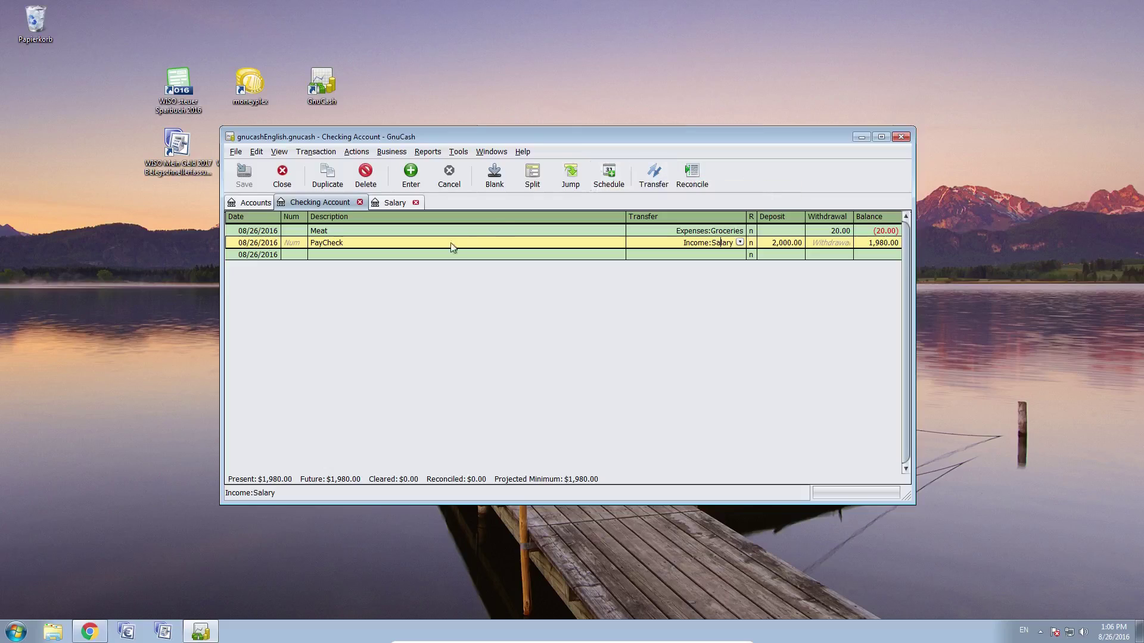
Schedule the PayCheck transaction to recur weekly from 09/02/2016 without an end date
click(433, 242)
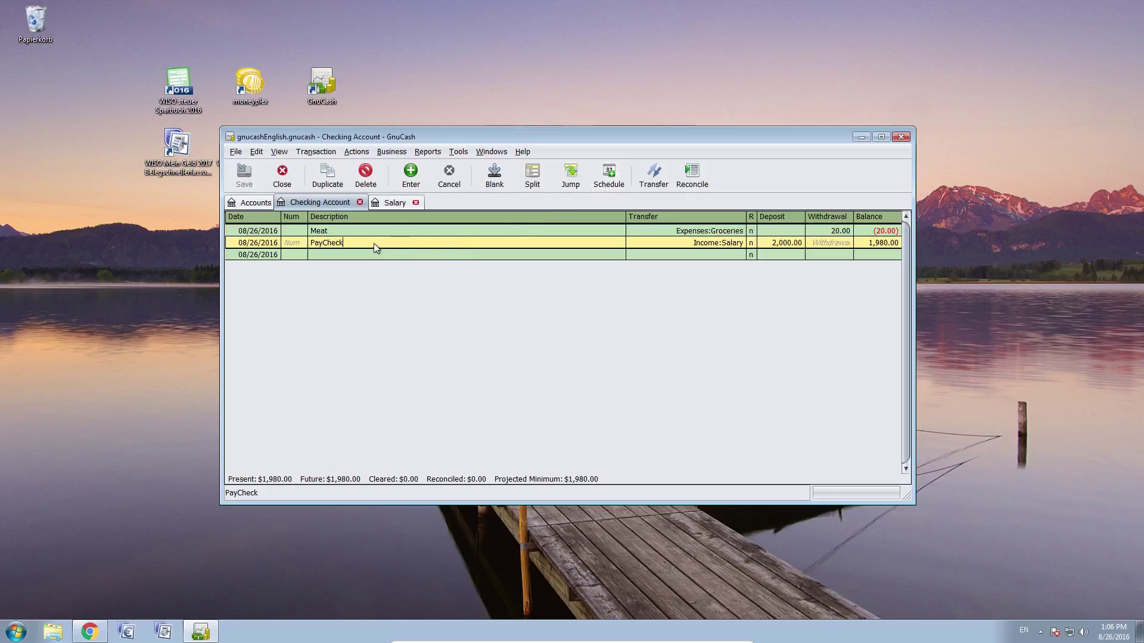
click(608, 176)
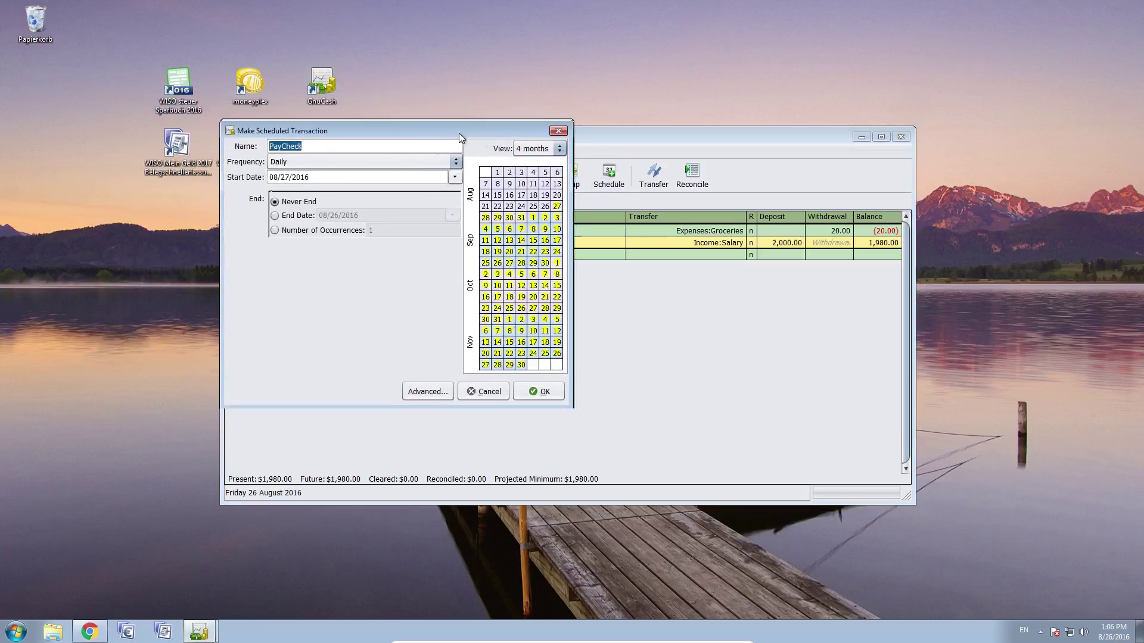
drag(570, 185, 767, 184)
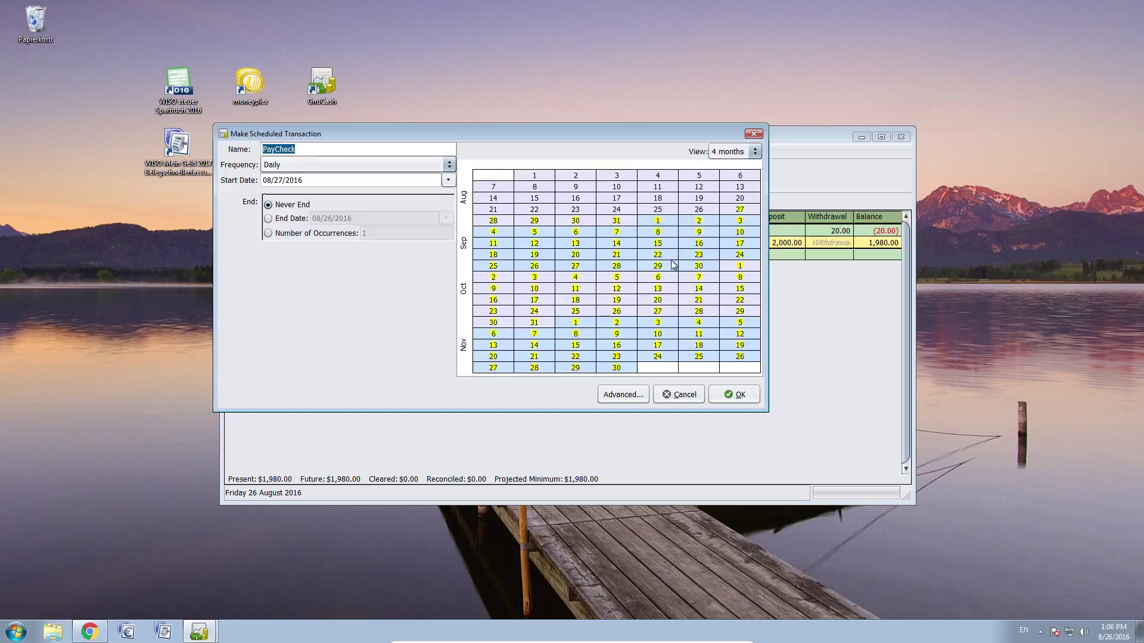
click(449, 164)
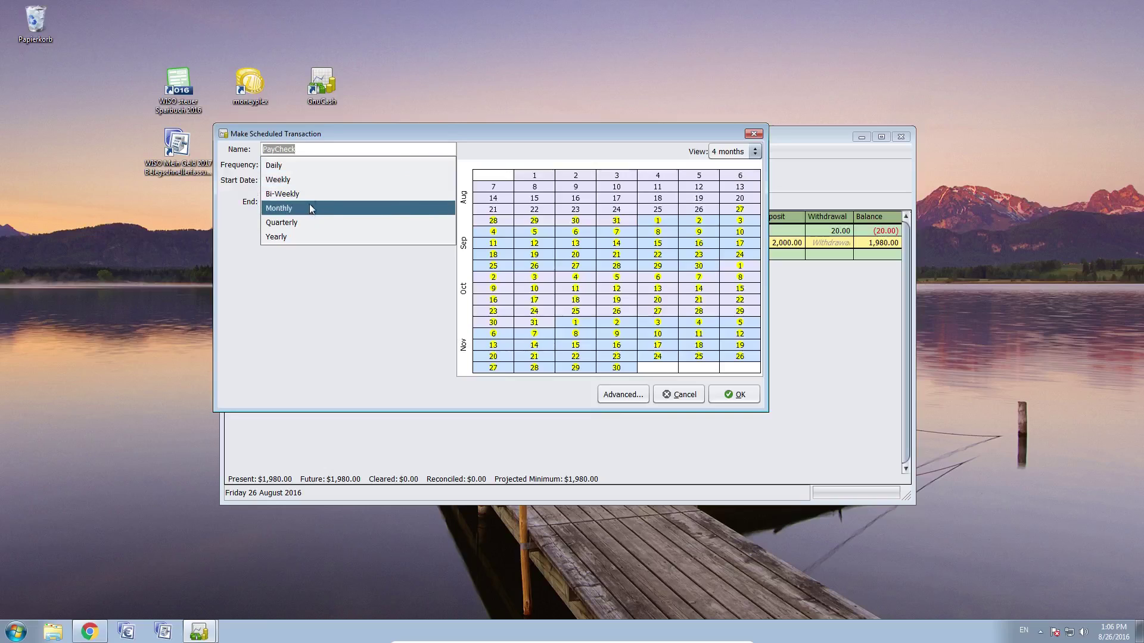
click(309, 183)
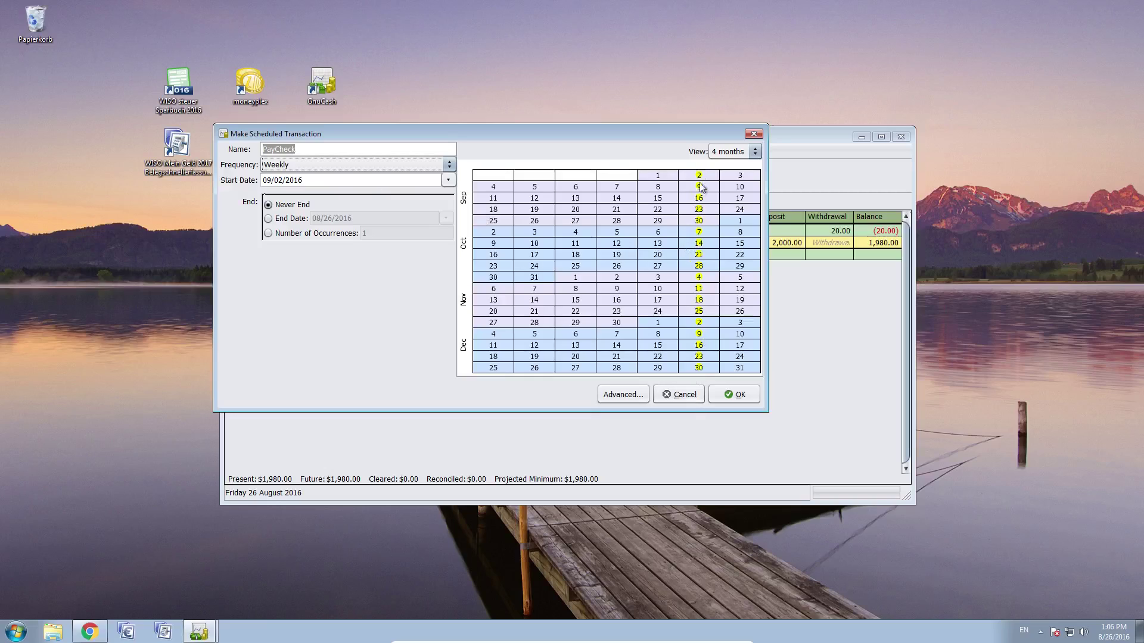
click(322, 180)
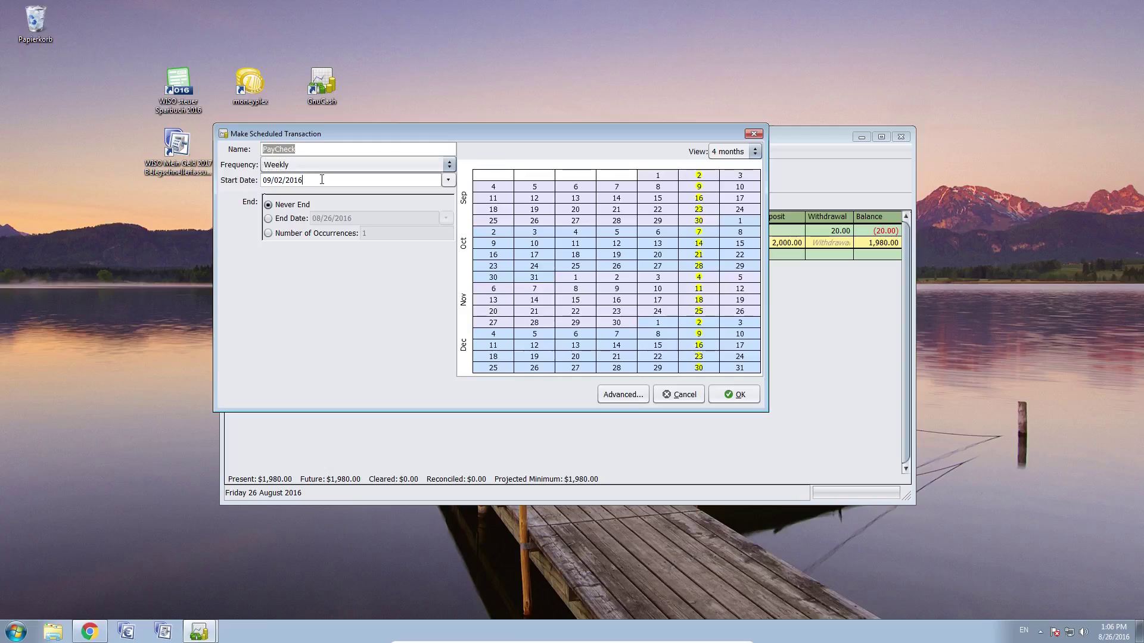
drag(349, 180, 267, 180)
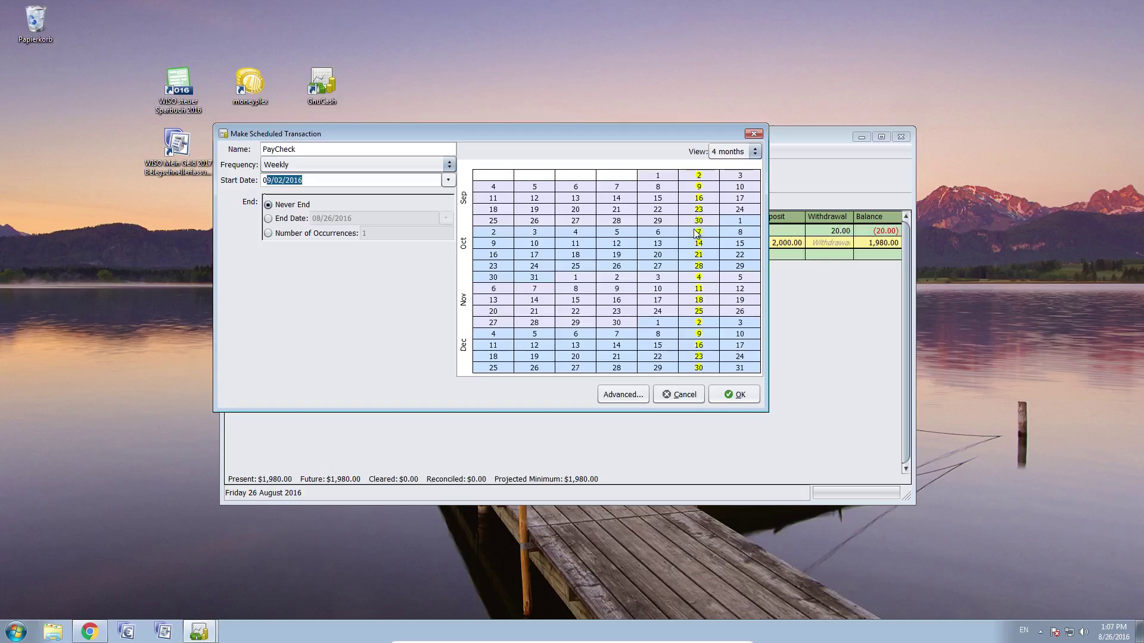
click(745, 397)
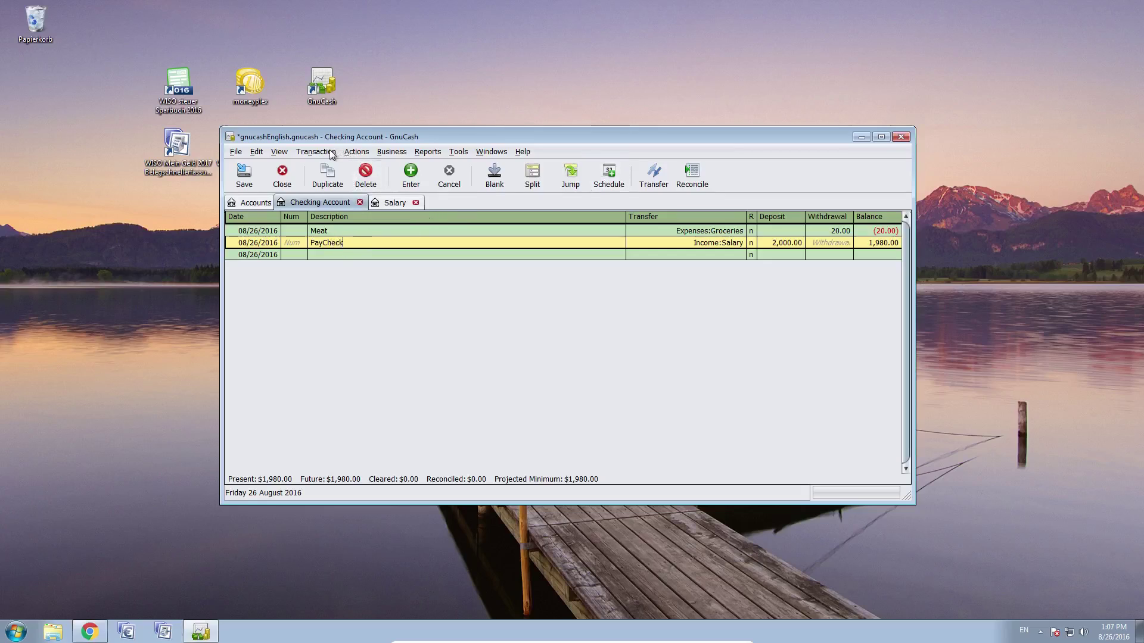
Open the Scheduled Transaction Editor and select the PayCheck entry
click(279, 152)
mouse_move(337, 154)
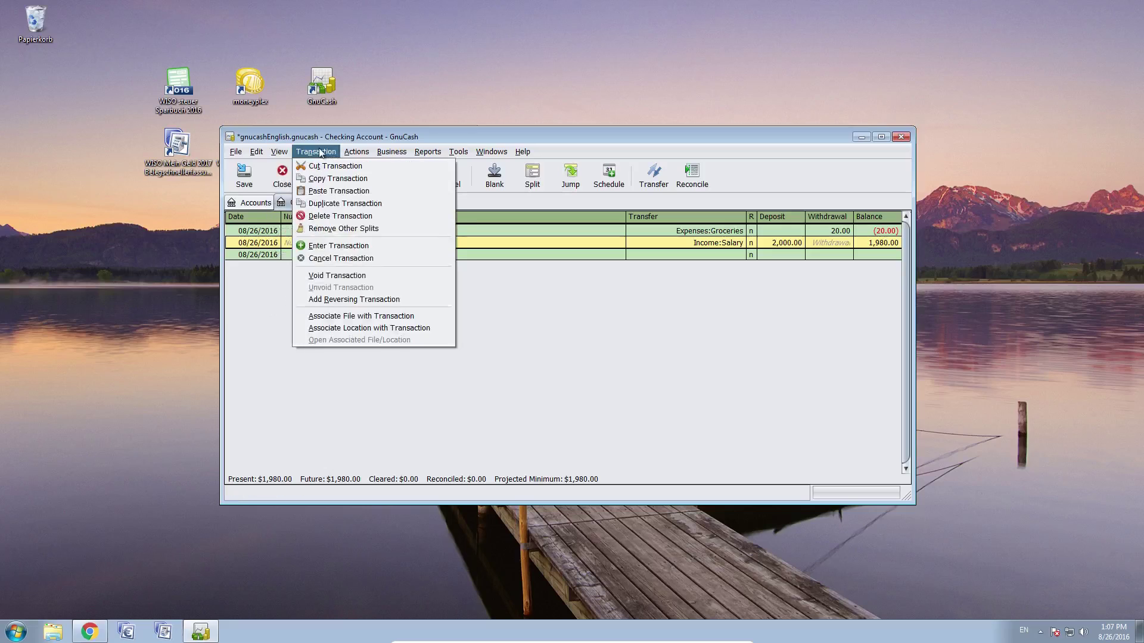
mouse_move(476, 181)
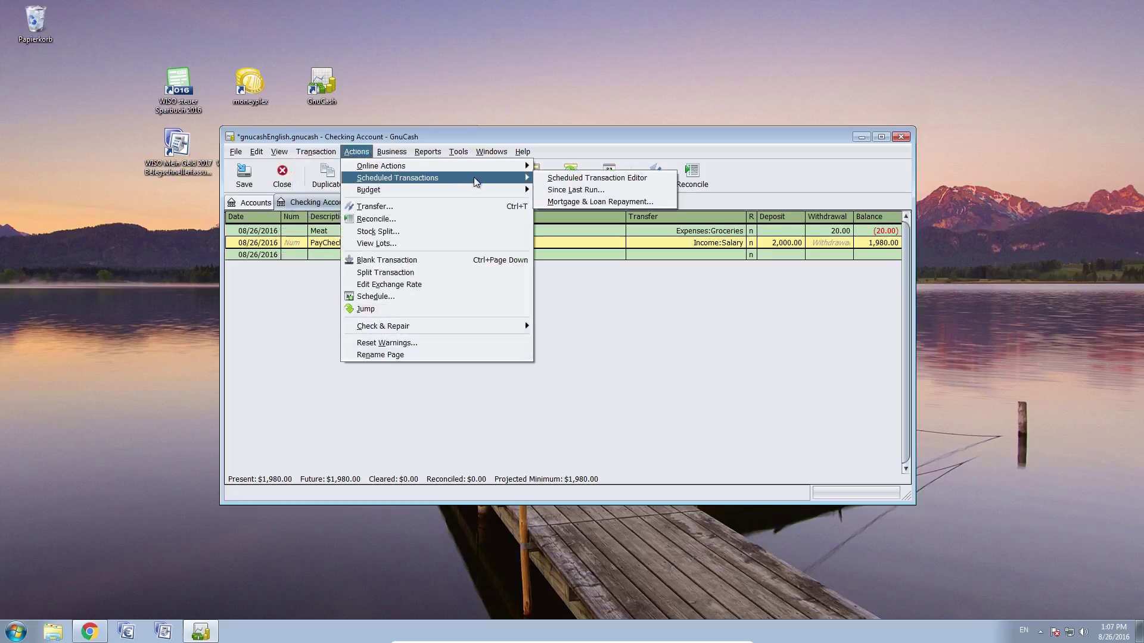
click(603, 178)
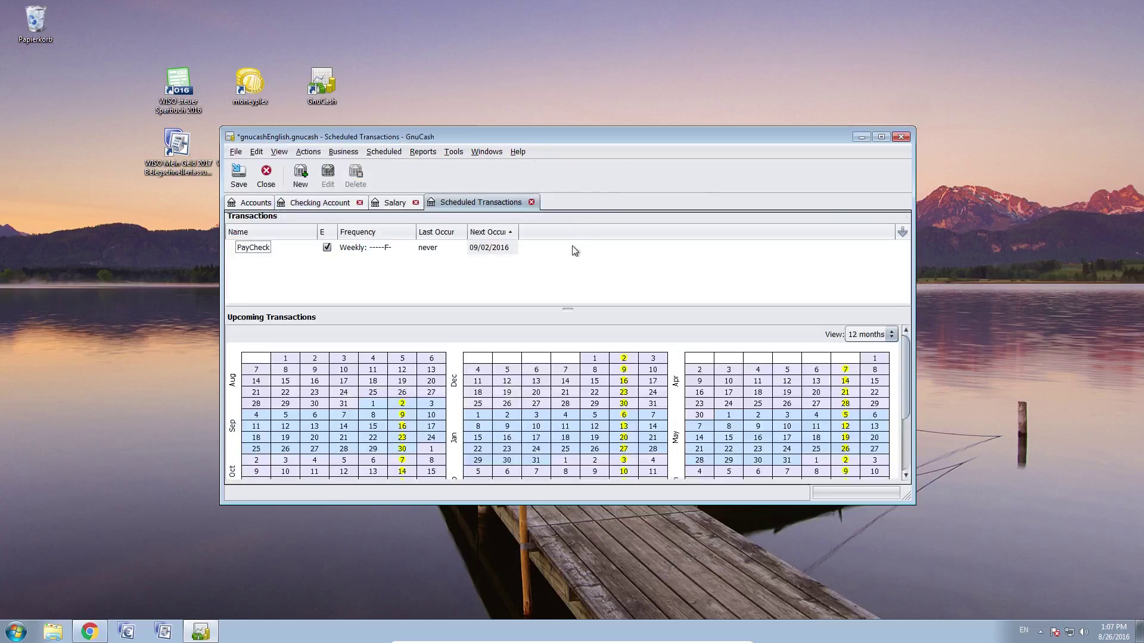
click(261, 252)
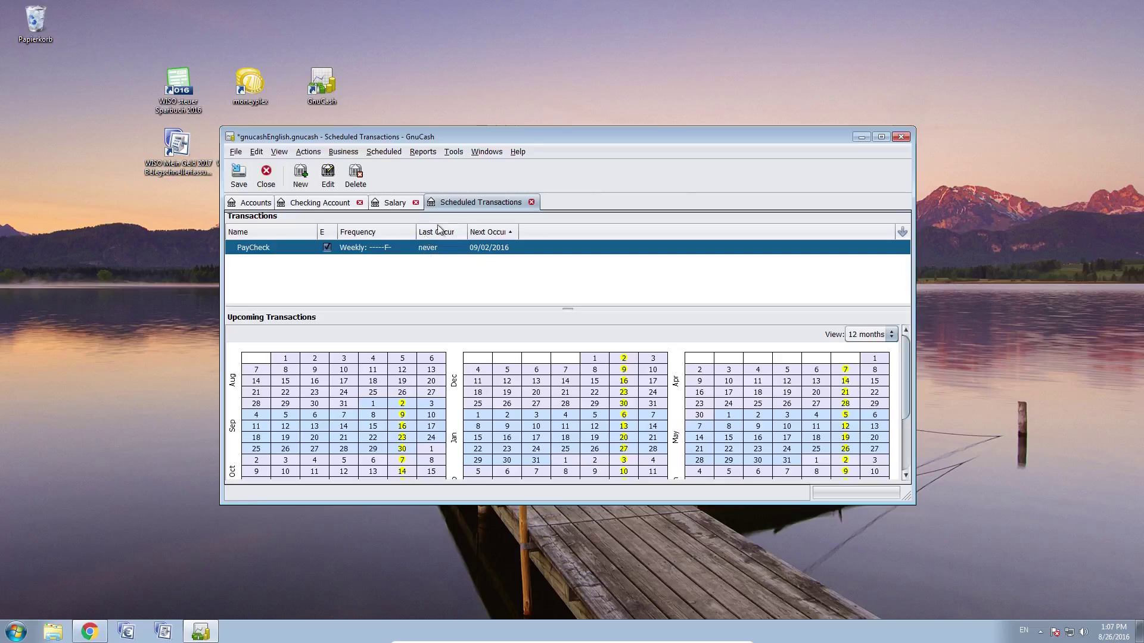
Examine the PayCheck occurrences marked in the 12-month upcoming transactions calendar, including the dates in January 2017
scroll(490, 405, down, 1)
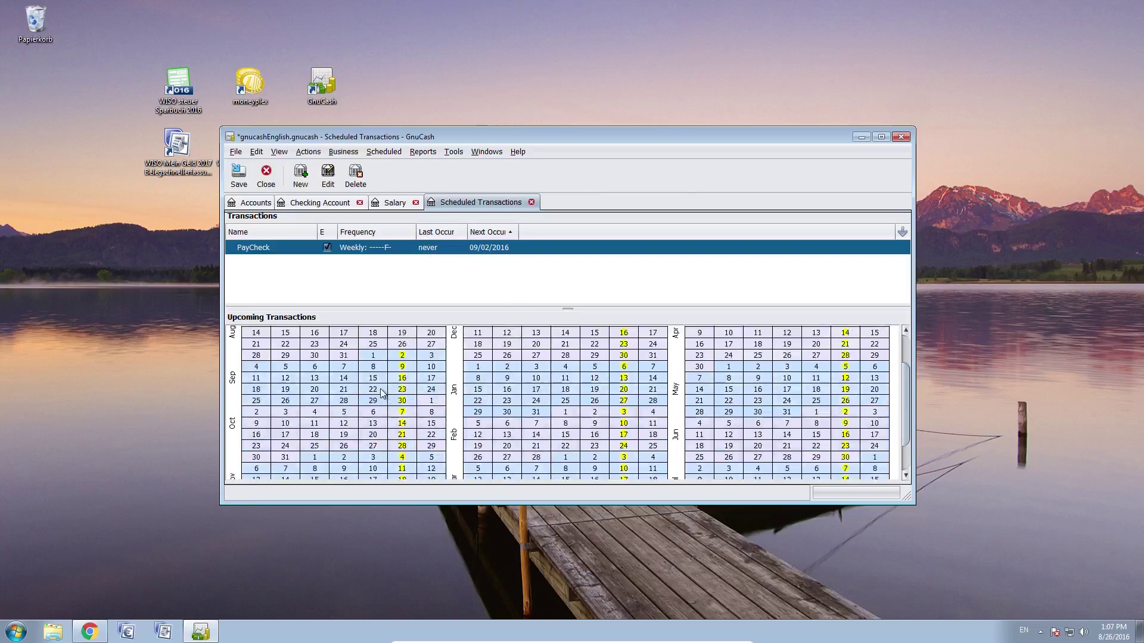
scroll(409, 381, up, 1)
scroll(407, 379, down, 1)
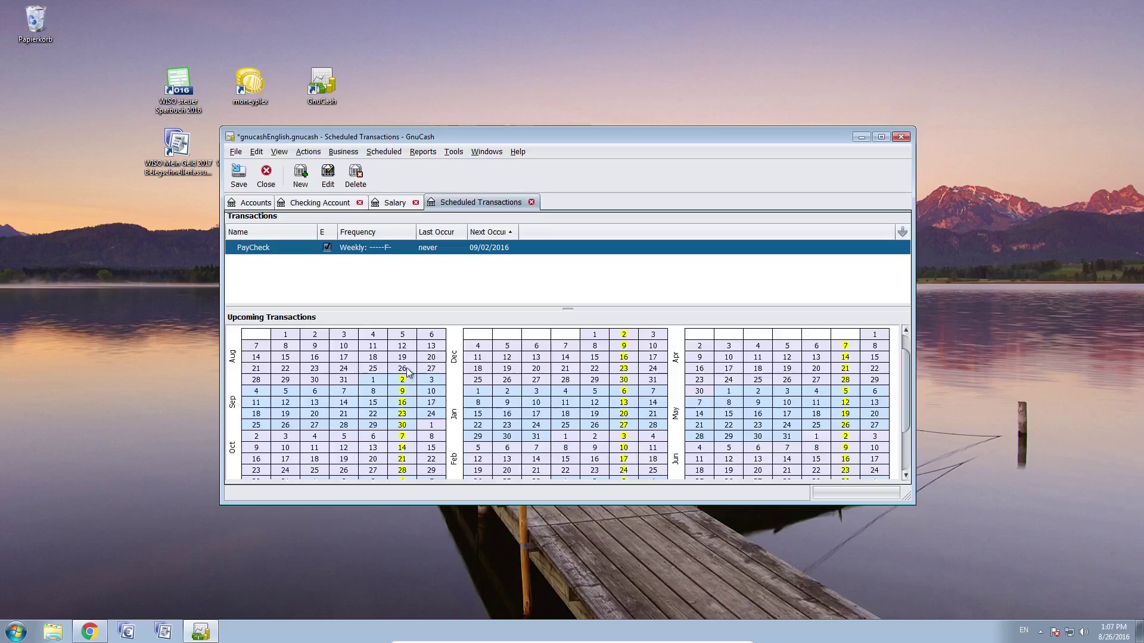
scroll(407, 368, up, 1)
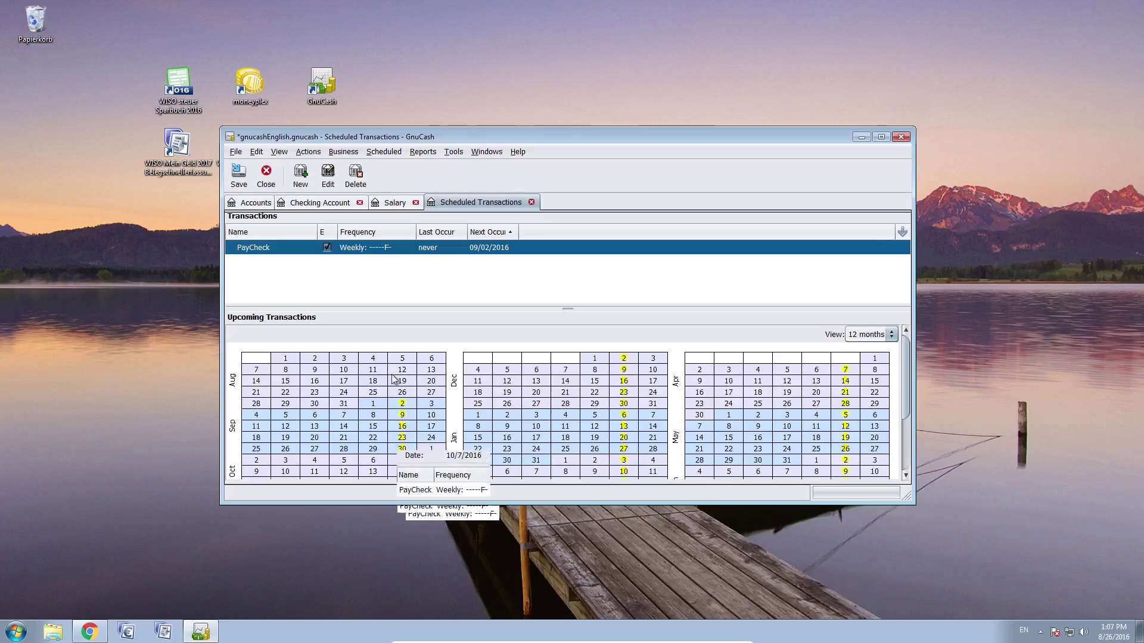
scroll(403, 400, down, 2)
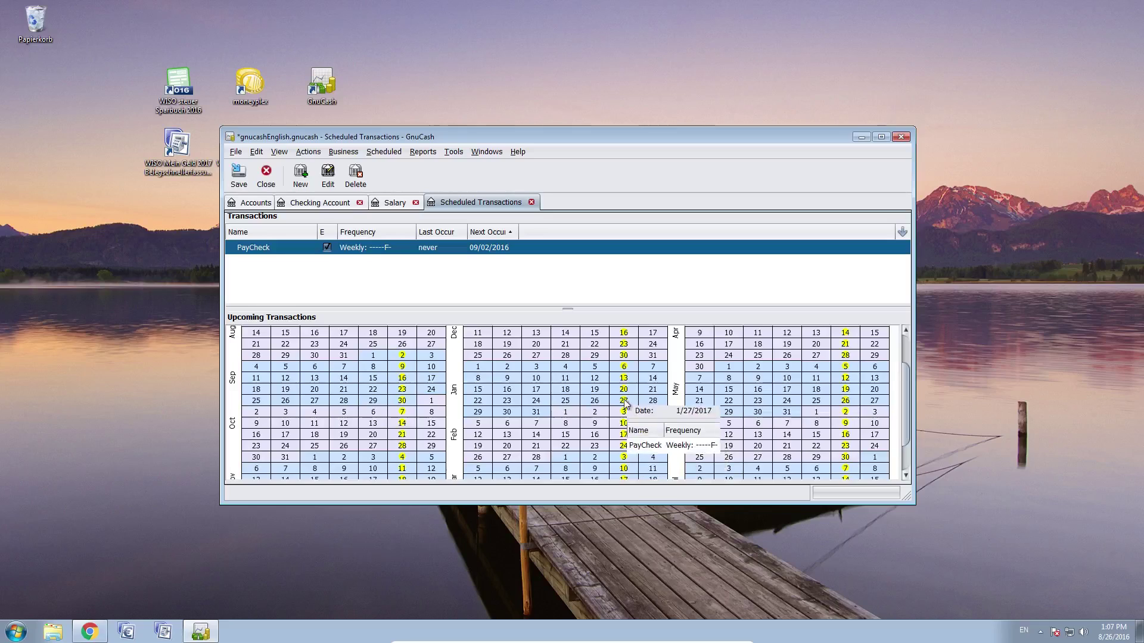
mouse_move(627, 395)
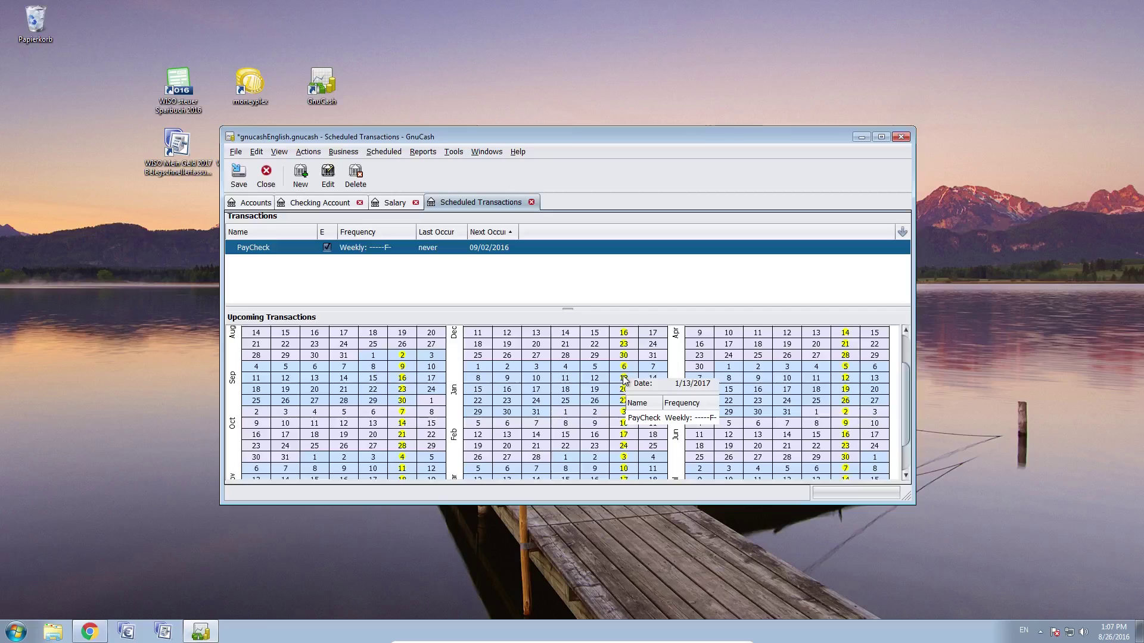
scroll(625, 380, up, 2)
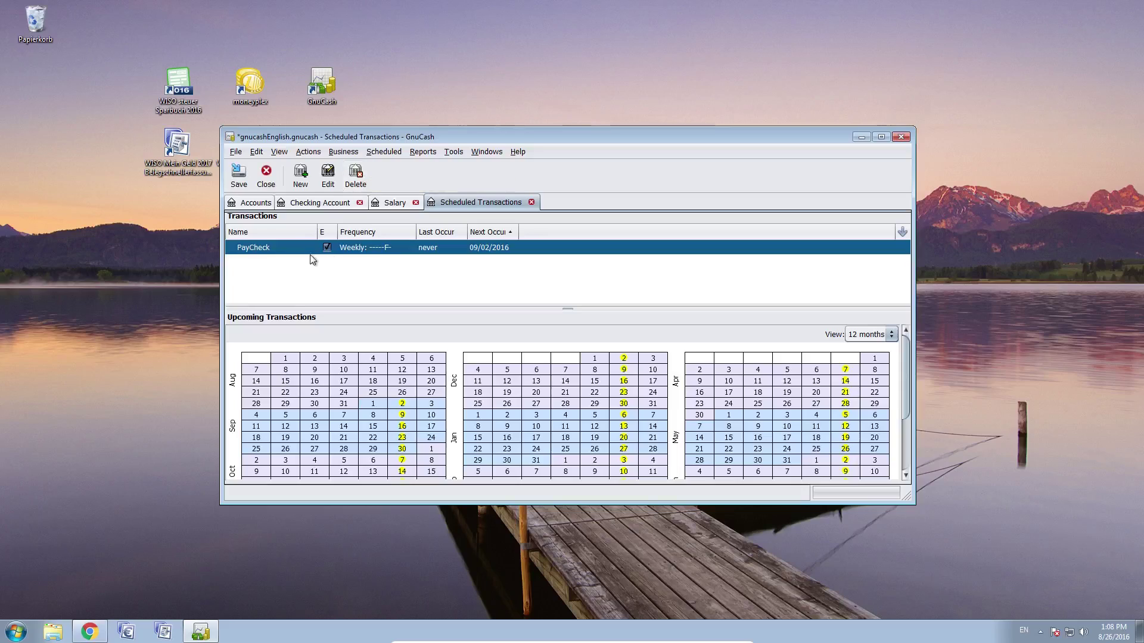
Delete the selected PayCheck entry from the scheduled transactions and confirm its removal
click(356, 178)
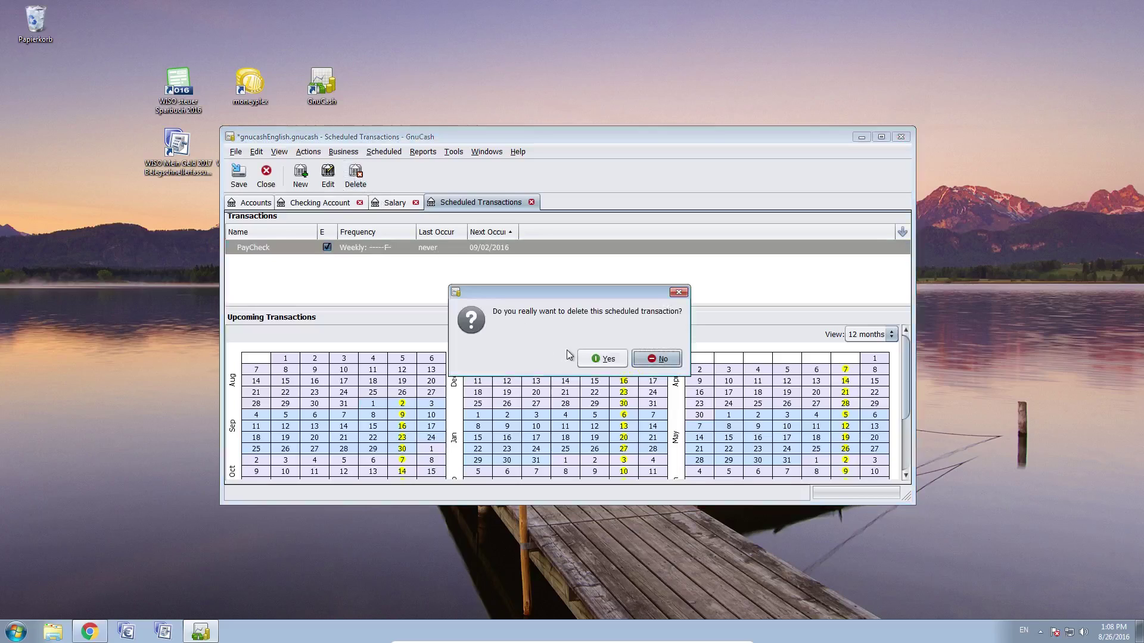
click(605, 359)
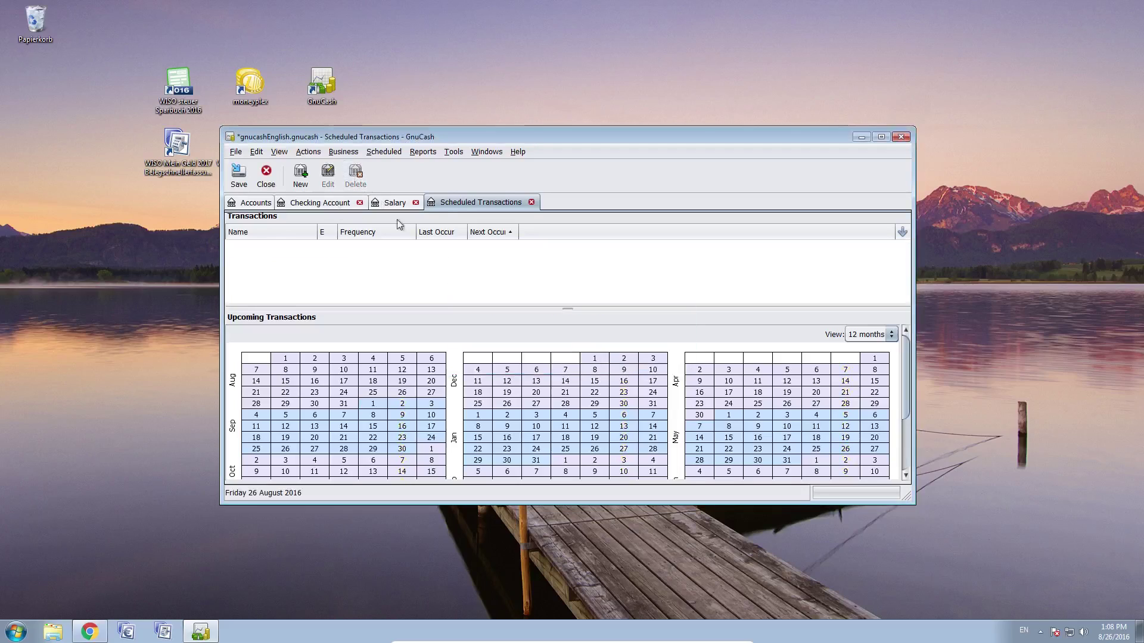
Close the Scheduled Transactions page and save the gnucashEnglish.gnucash book
click(530, 202)
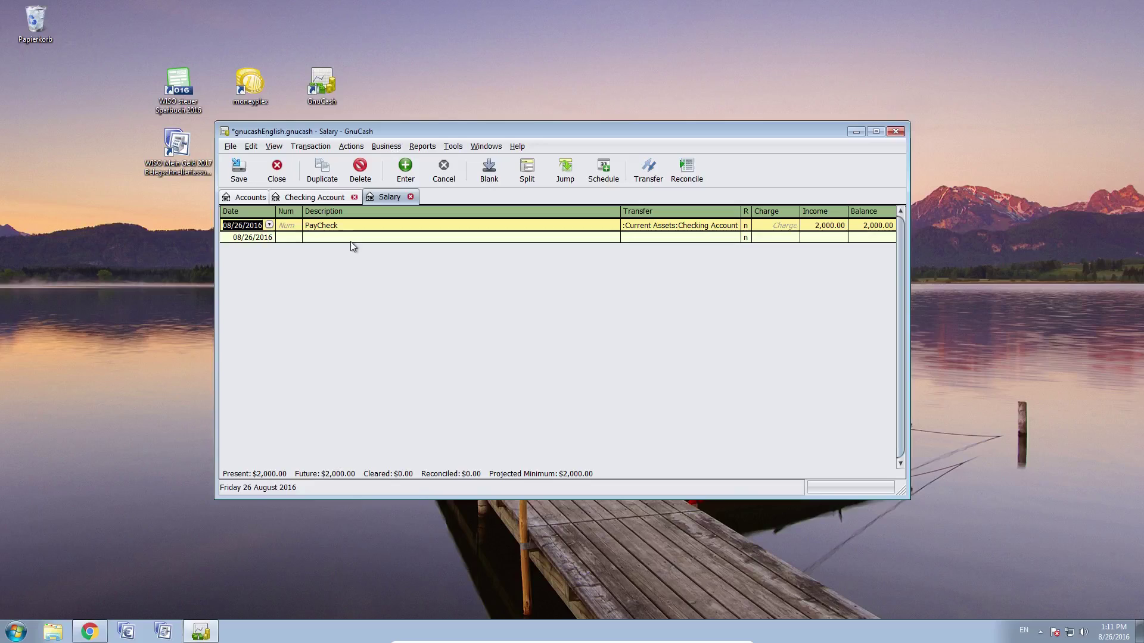
key(ctrl+s)
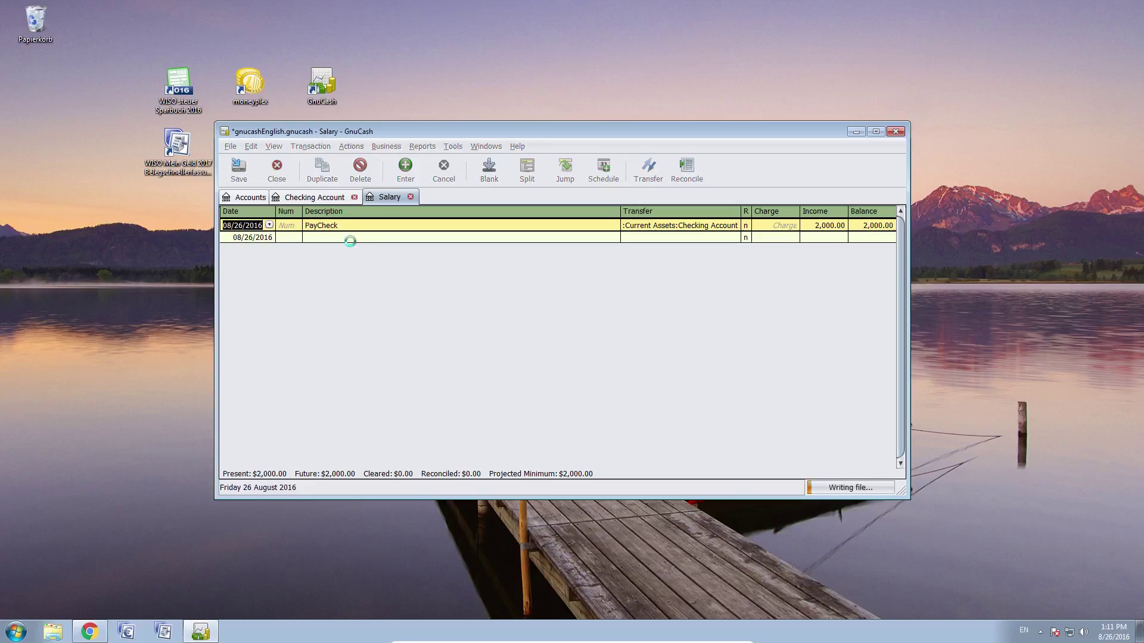